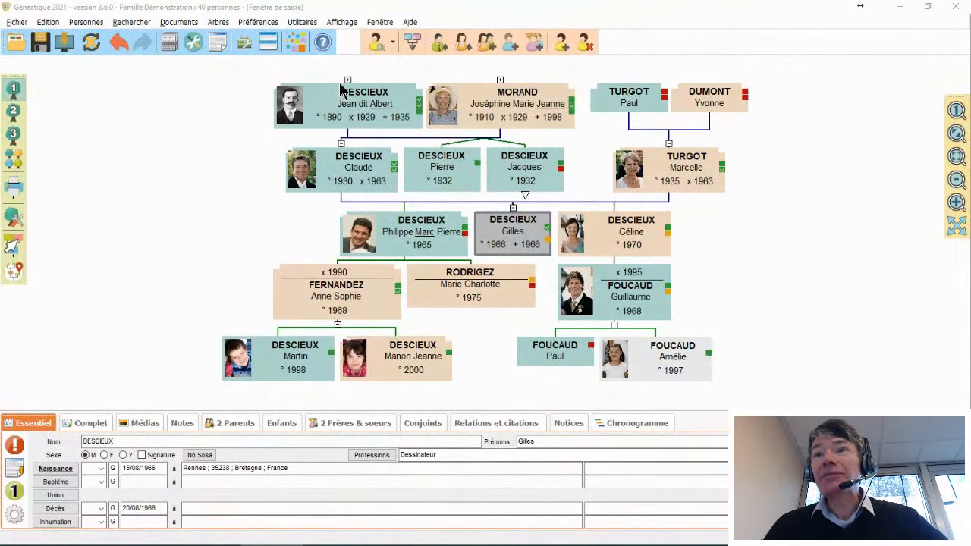
# Enter 13/03/1965 as the baptism date of the engineer at the start of the tree's third generation.
pyautogui.click(423, 233)
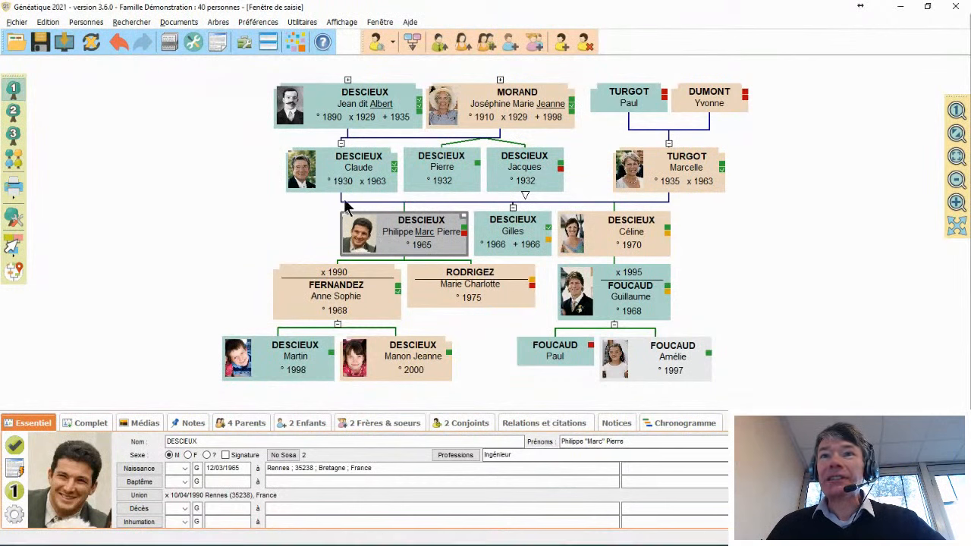
pyautogui.click(349, 172)
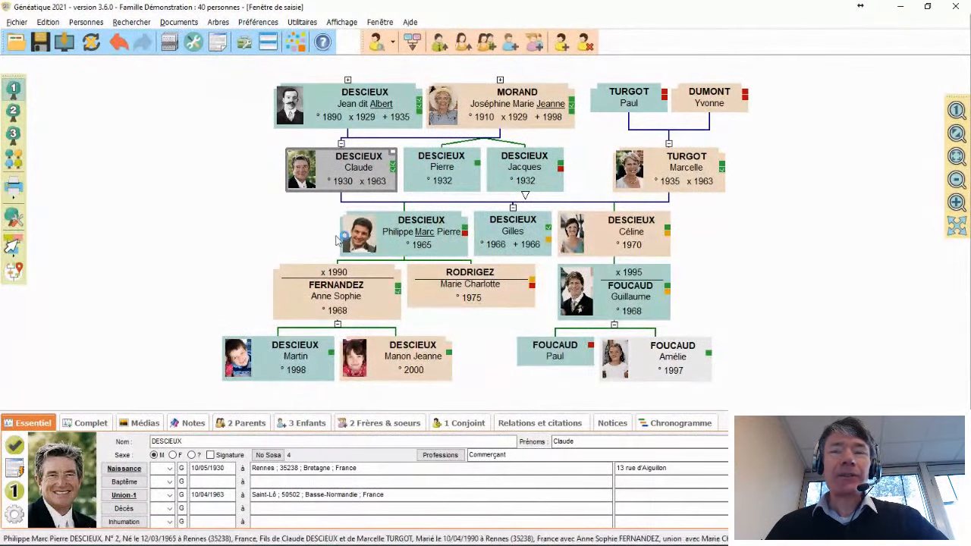
pyautogui.click(417, 239)
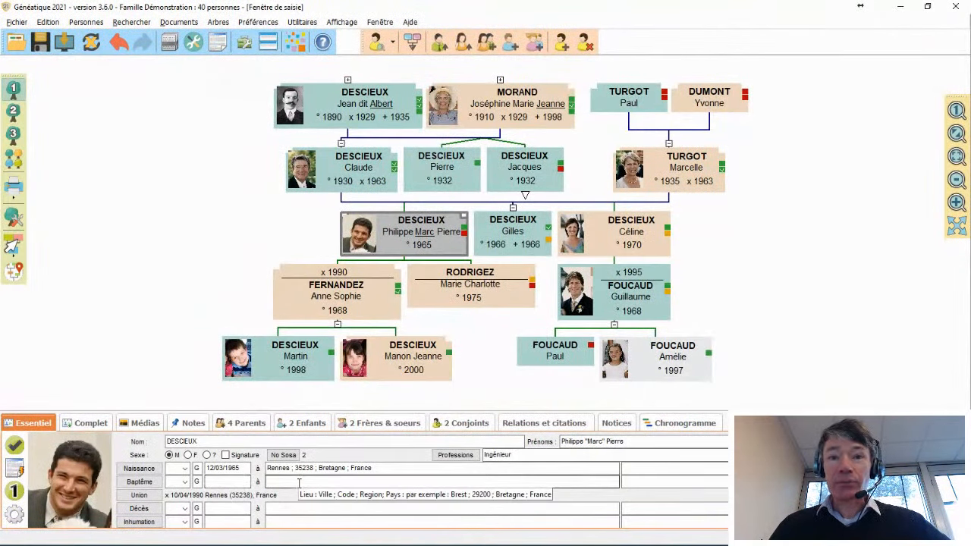
pyautogui.click(228, 483)
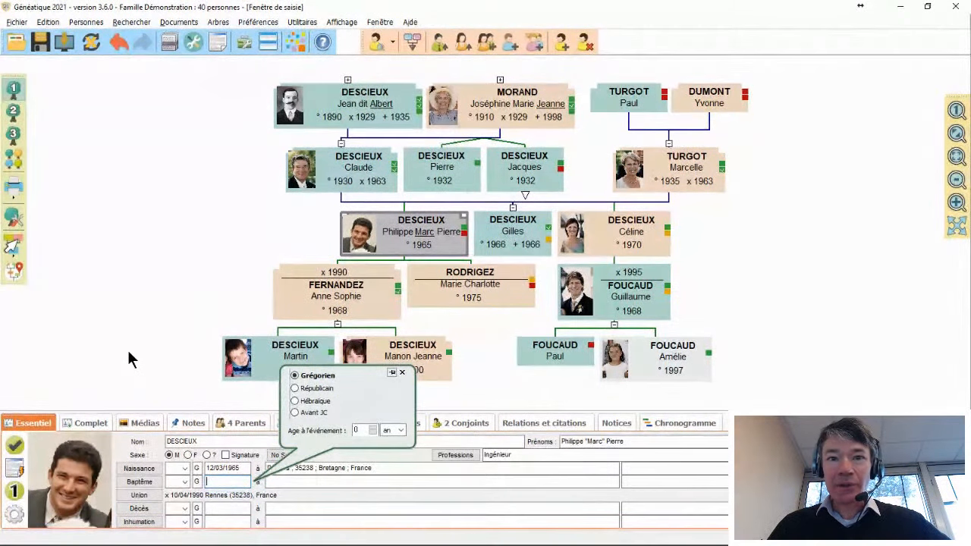
pyautogui.write('13')
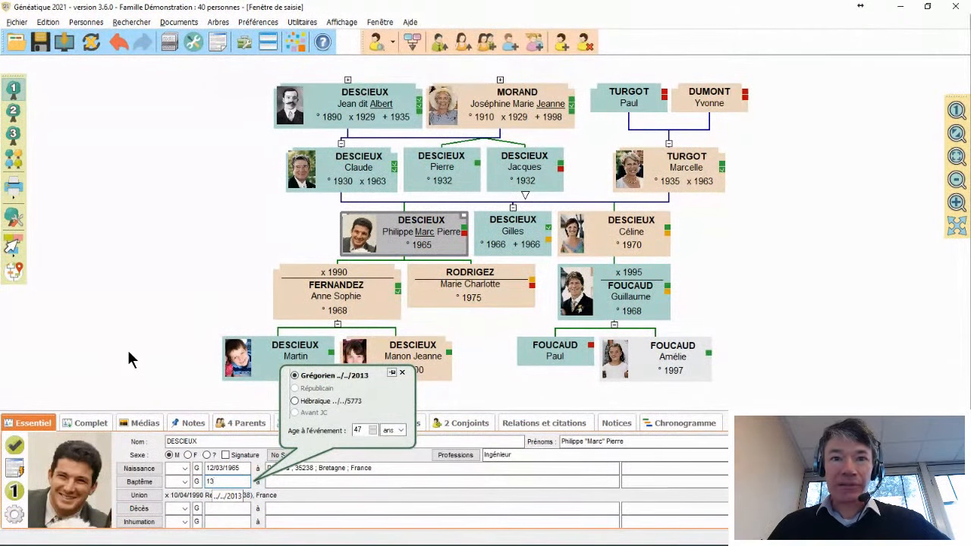
pyautogui.write('0365')
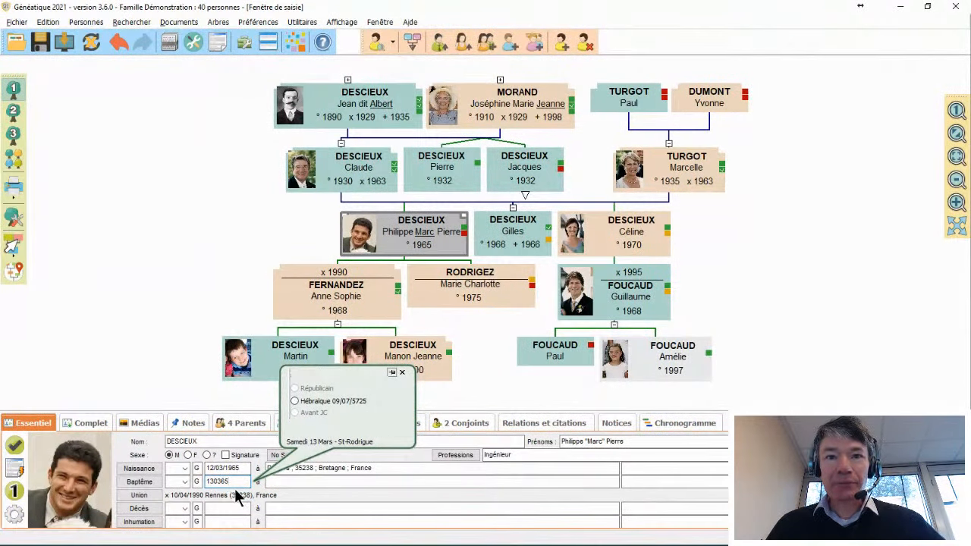
pyautogui.press('Tab')
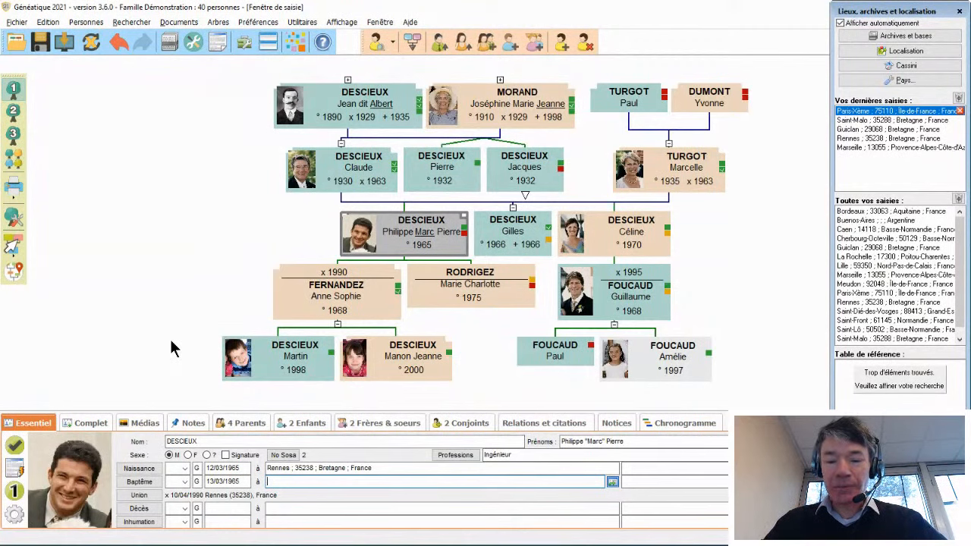
# Enter Nantes as the baptism place and check which countries the place reference table covers.
pyautogui.write('Nan')
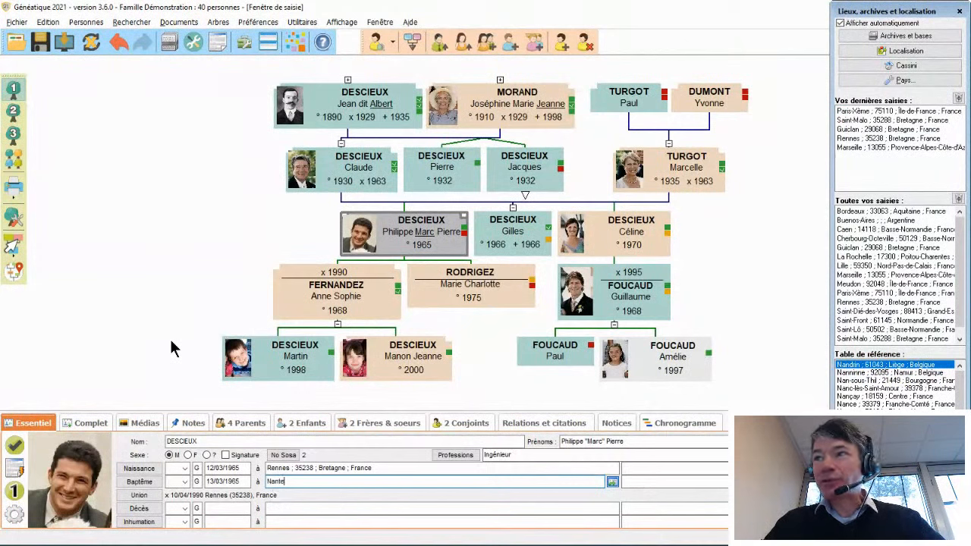
pyautogui.write('te')
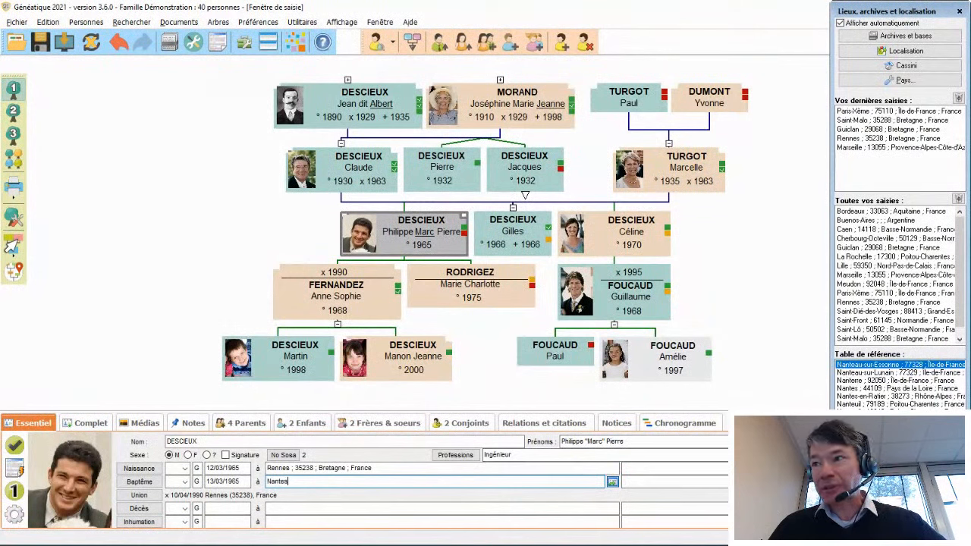
pyautogui.write('s')
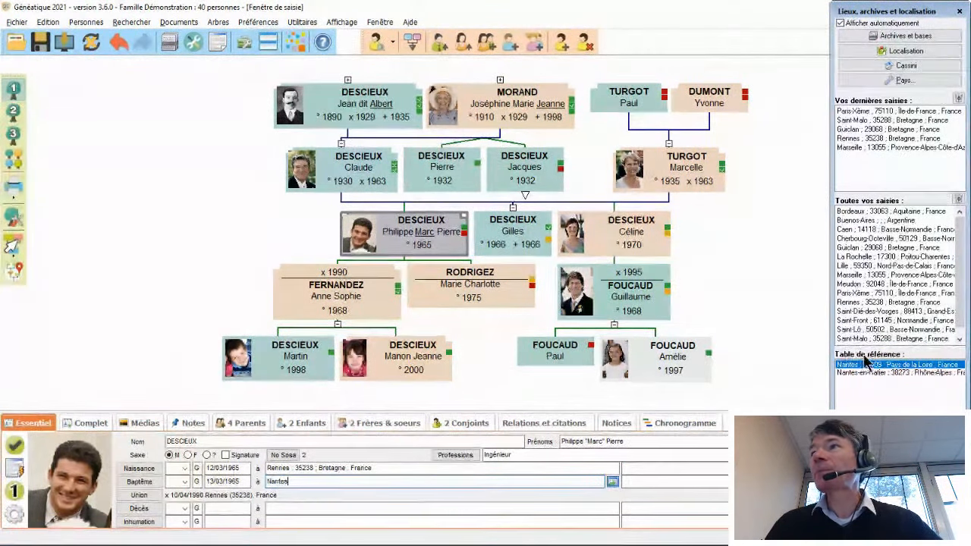
pyautogui.click(900, 80)
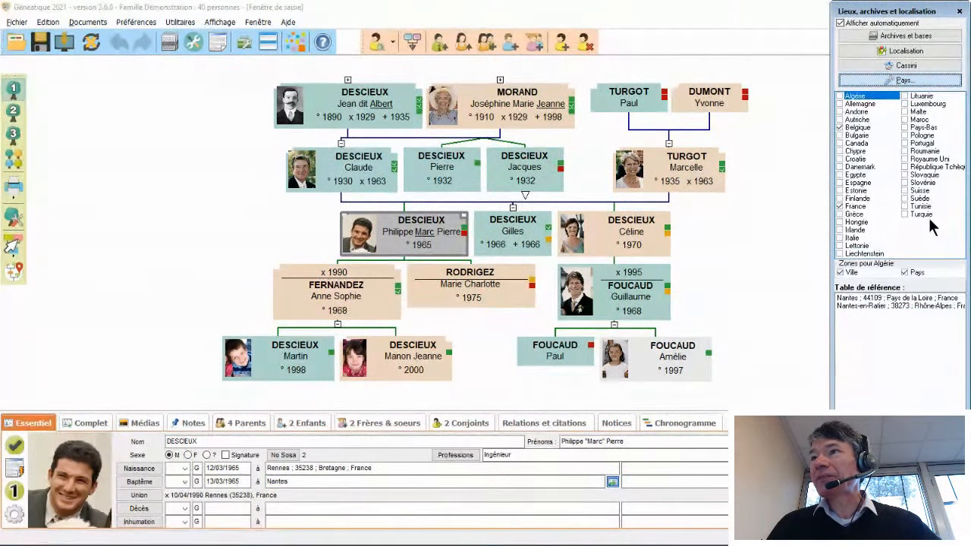
pyautogui.click(911, 81)
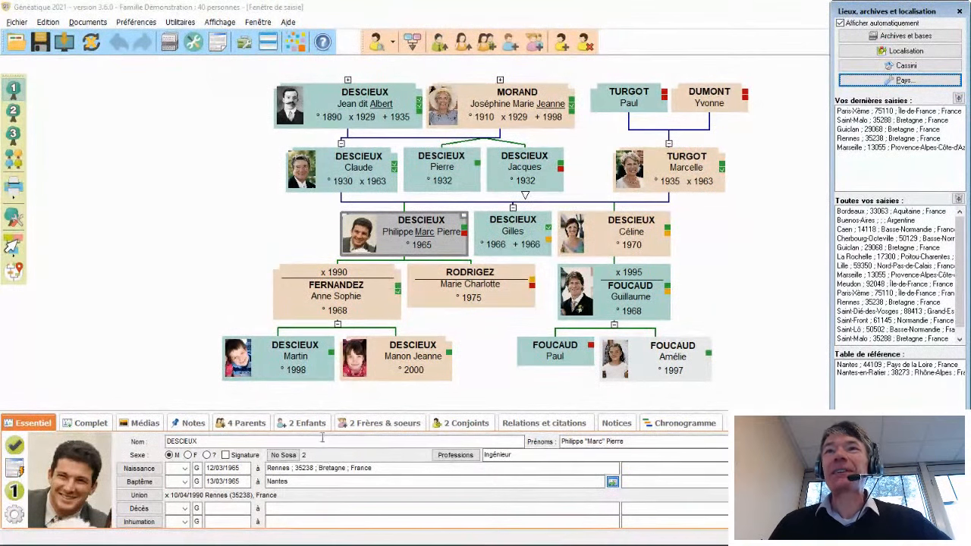
# Look through the essential records of the engineer's father and paternal grandparents in the tree.
pyautogui.click(359, 167)
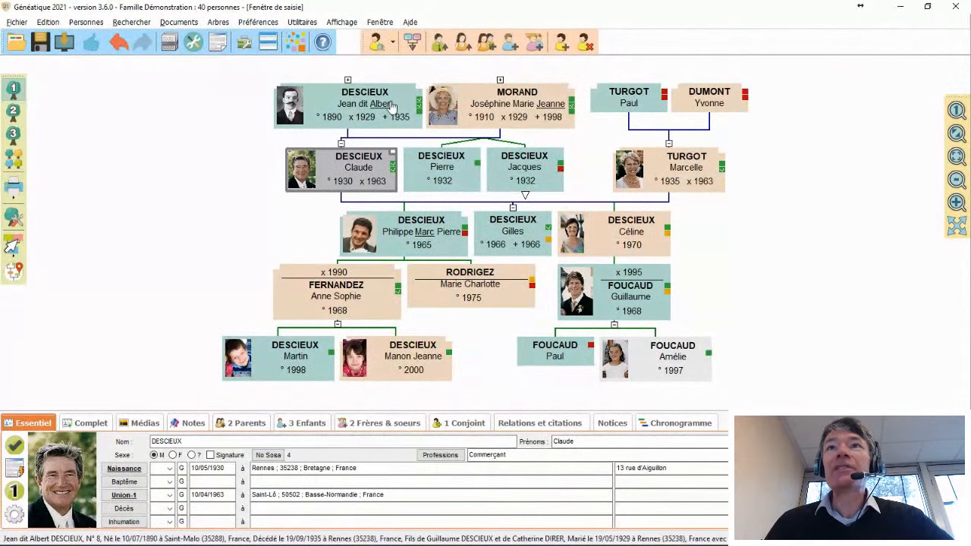
pyautogui.click(392, 107)
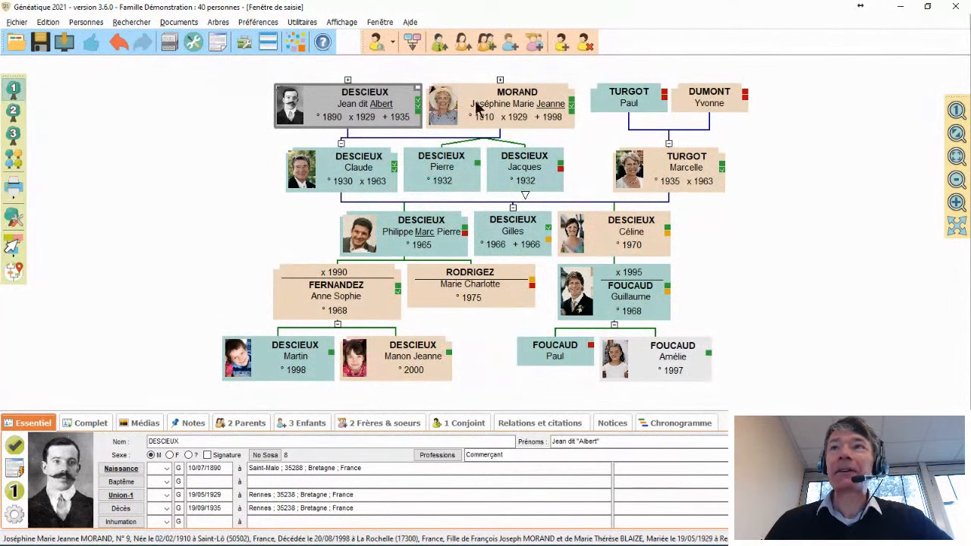
pyautogui.click(522, 107)
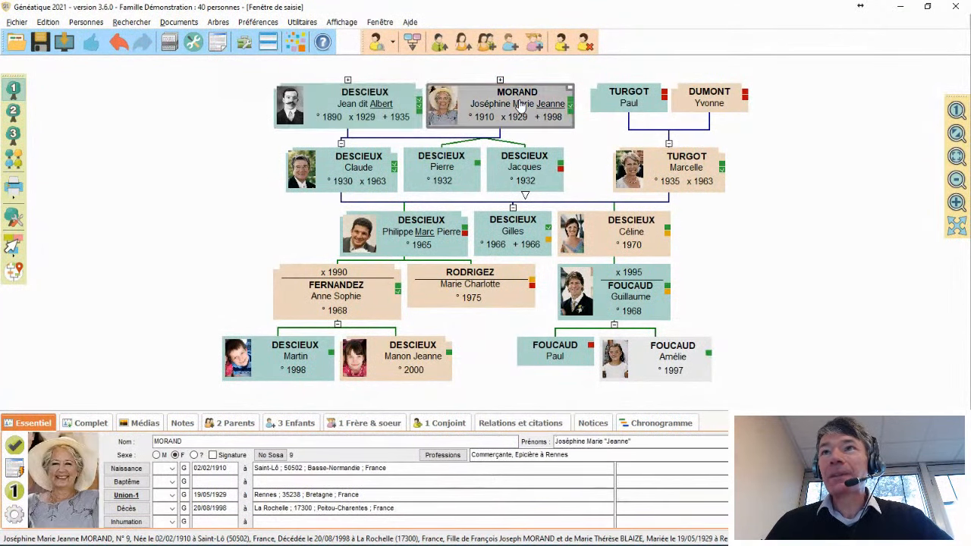
pyautogui.click(364, 167)
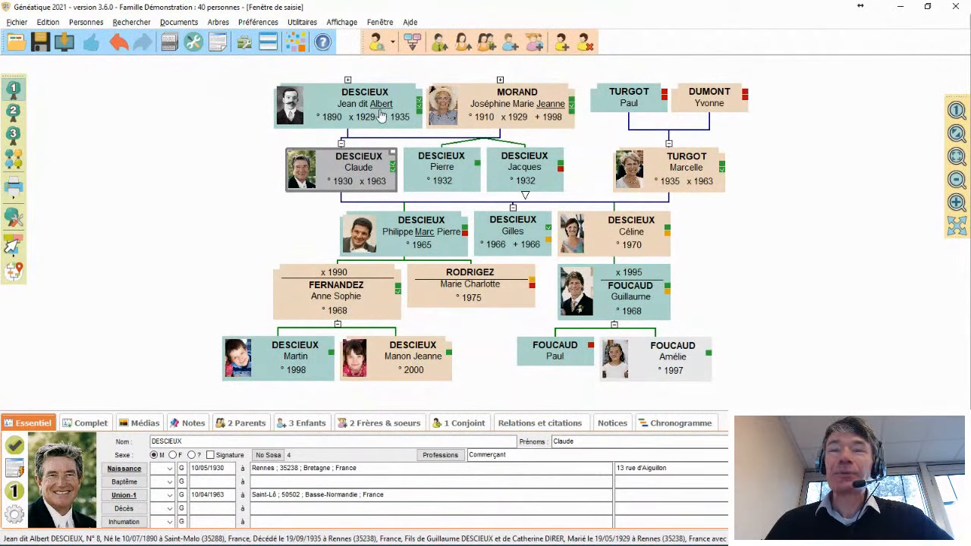
pyautogui.click(518, 112)
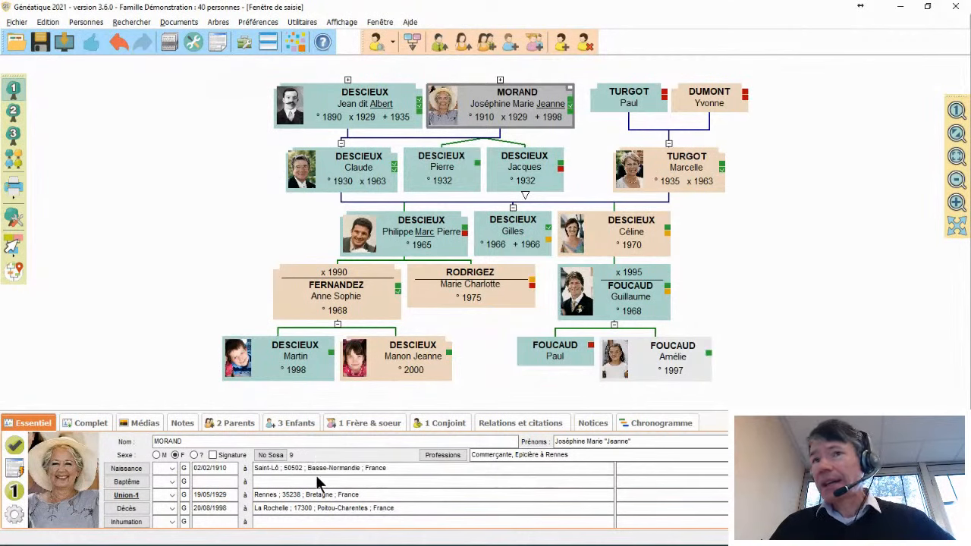
# Open the engineer's baptism event in detail and show the persons cited in it.
pyautogui.click(408, 247)
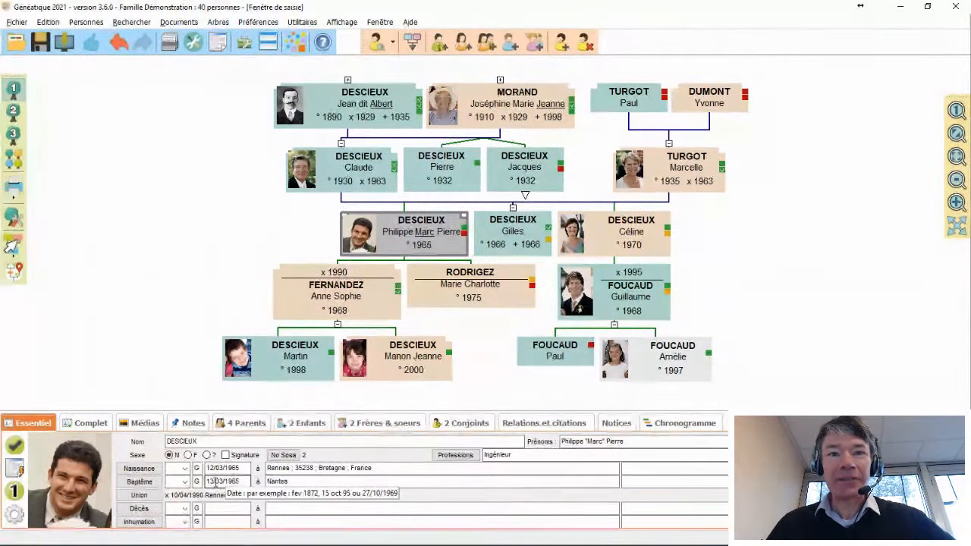
pyautogui.click(151, 480)
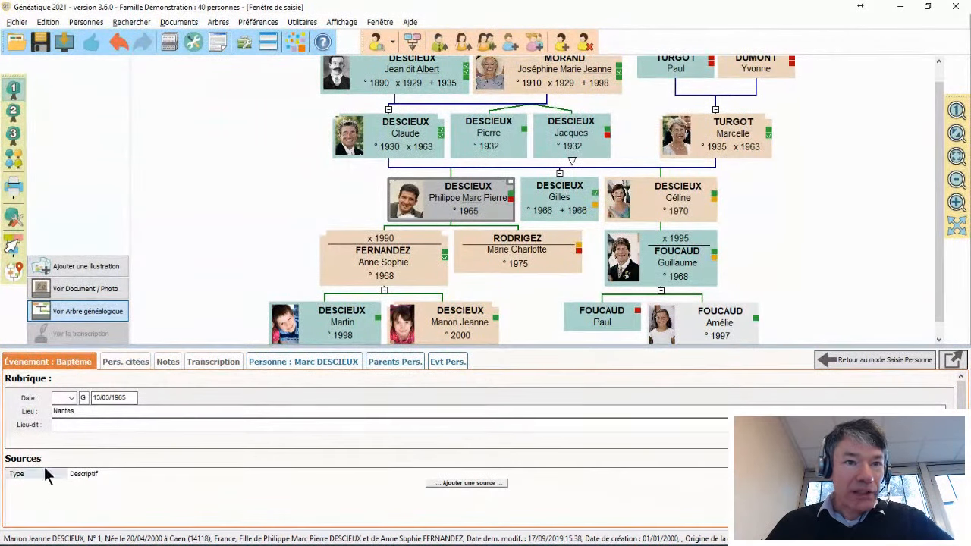
pyautogui.click(125, 363)
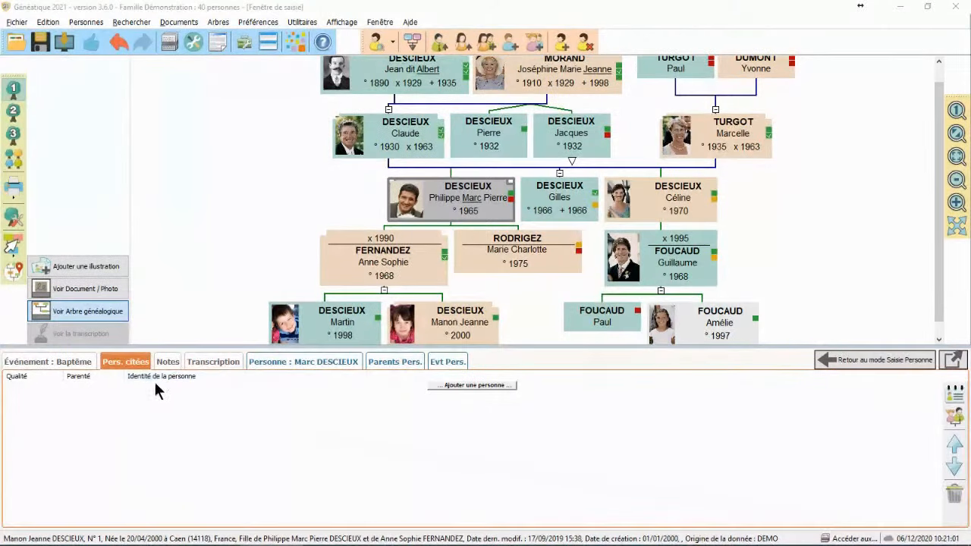
# Examine the form for adding a cited person and its display filter choices, then close it without adding anyone.
pyautogui.click(456, 384)
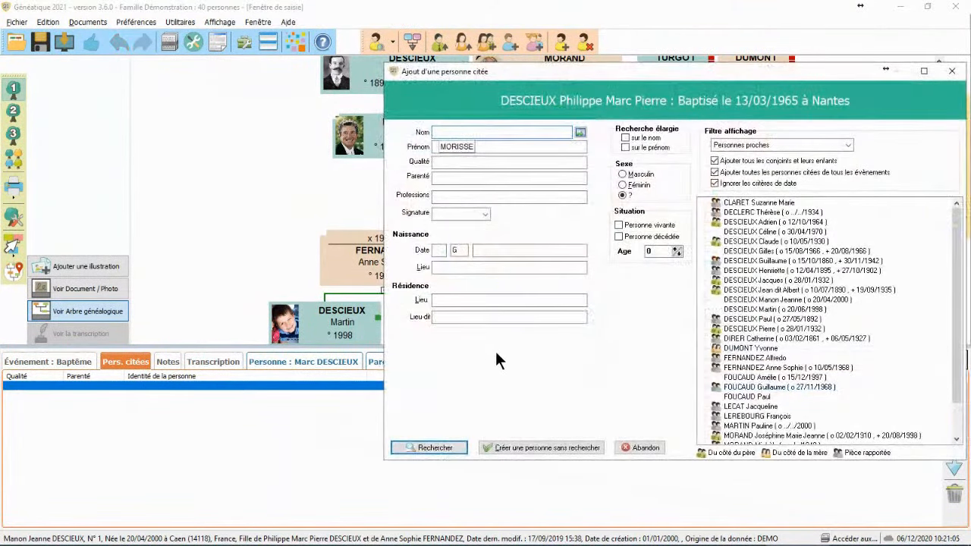
pyautogui.moveTo(565, 72); pyautogui.dragTo(334, 67)
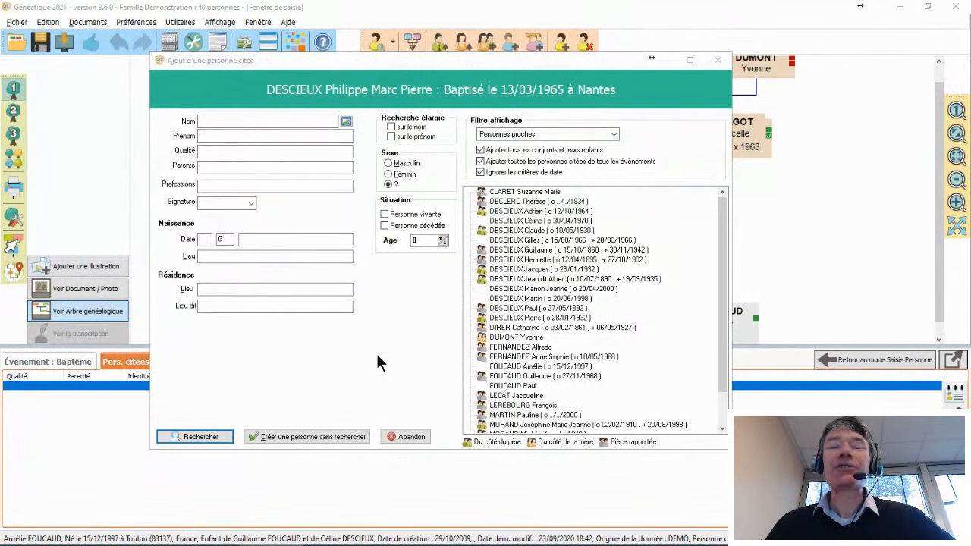
pyautogui.click(408, 437)
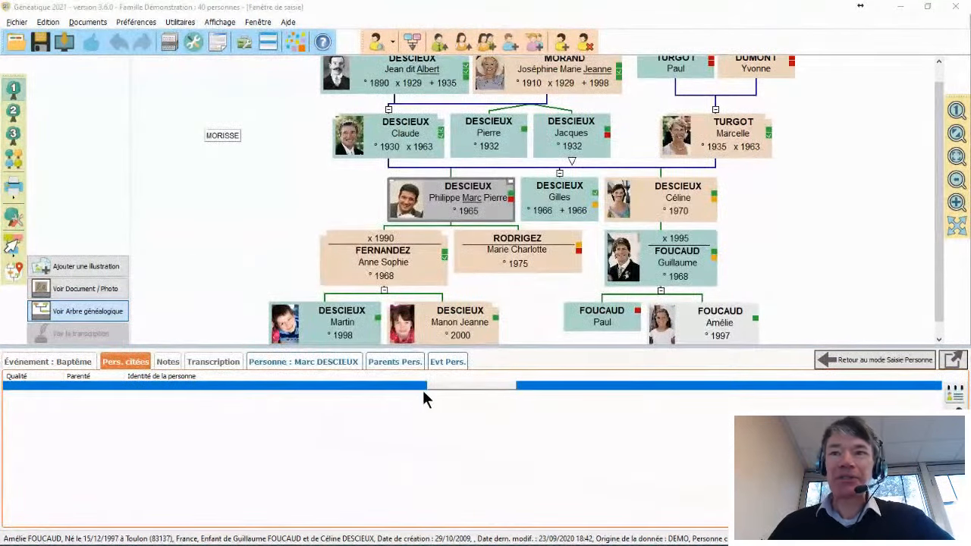
pyautogui.doubleClick(461, 384)
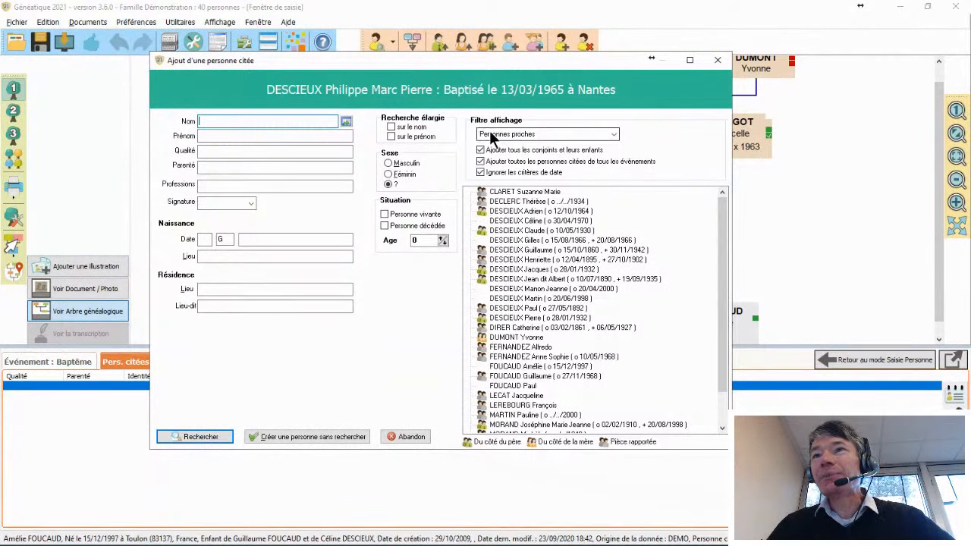
pyautogui.click(525, 133)
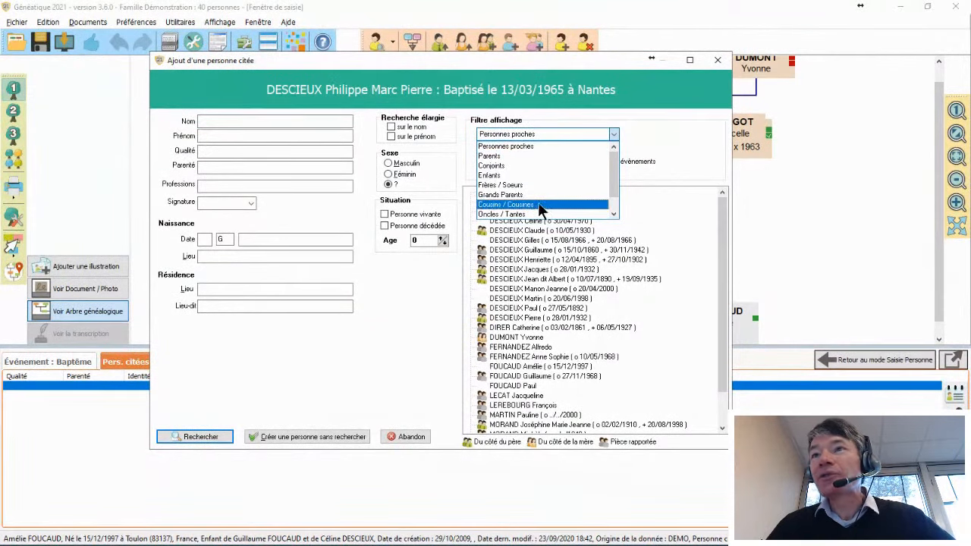
pyautogui.moveTo(613, 178); pyautogui.dragTo(614, 196)
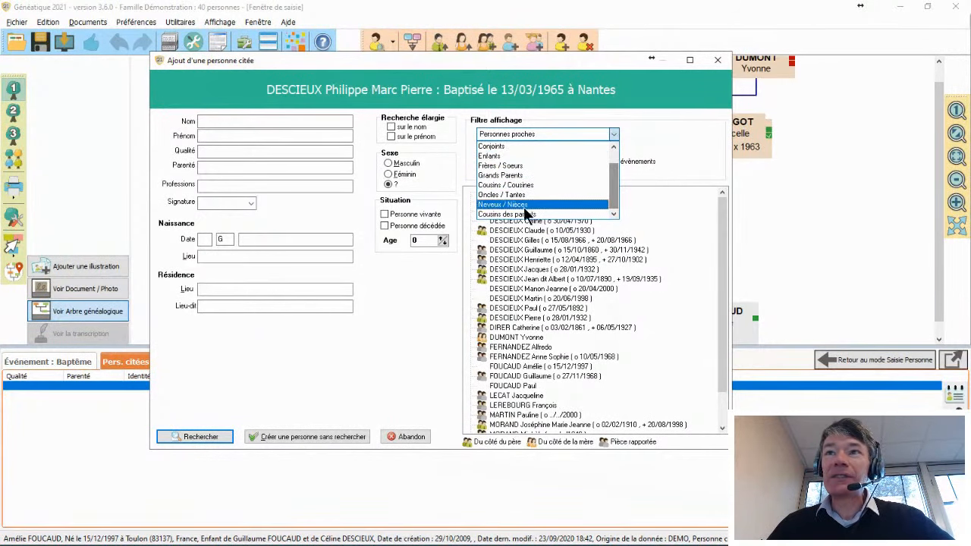
pyautogui.click(526, 134)
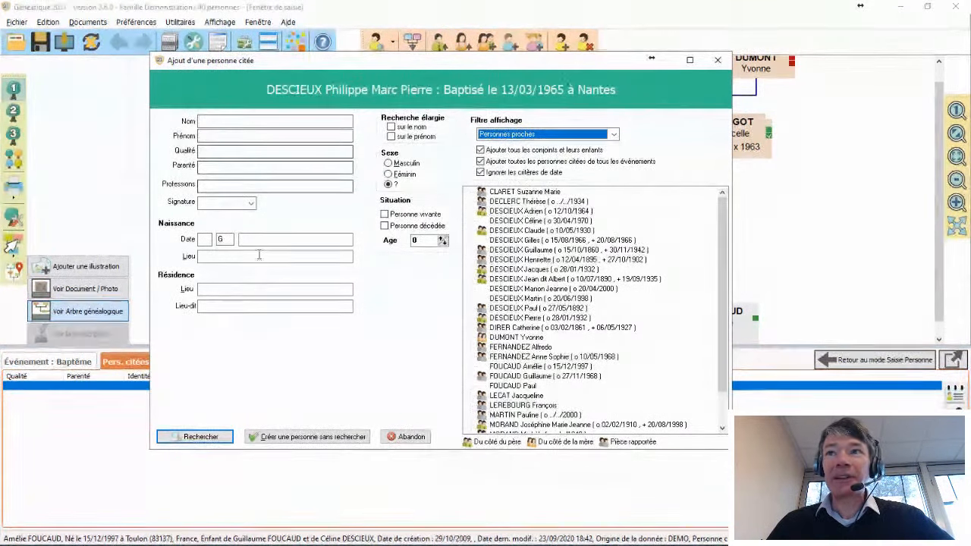
pyautogui.click(716, 63)
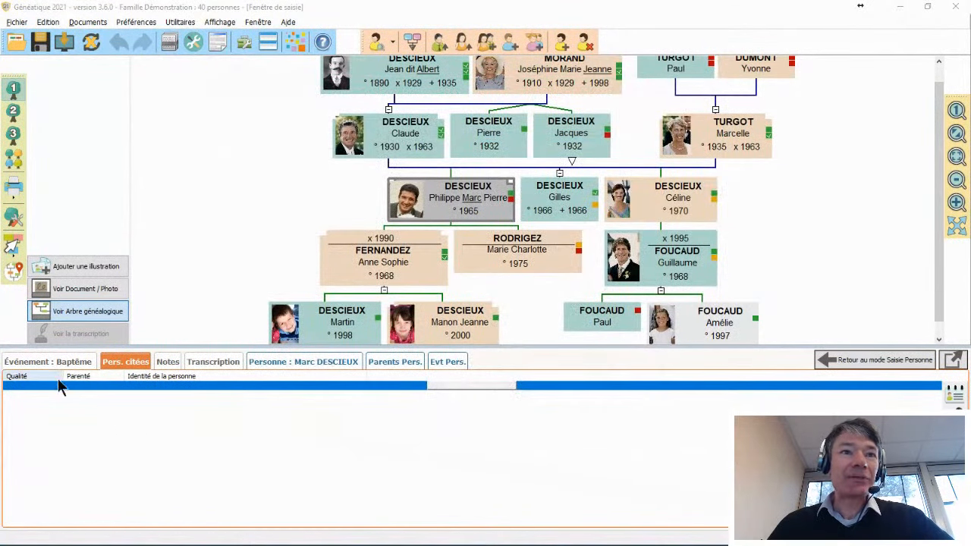
# View the baptism event's notes, its transcription area and the record of the baptised person.
pyautogui.click(173, 361)
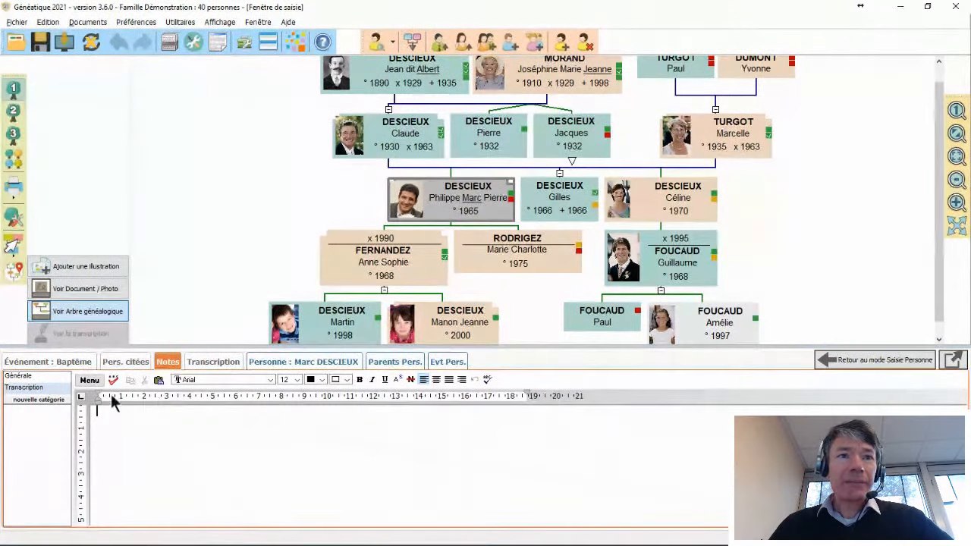
pyautogui.click(215, 363)
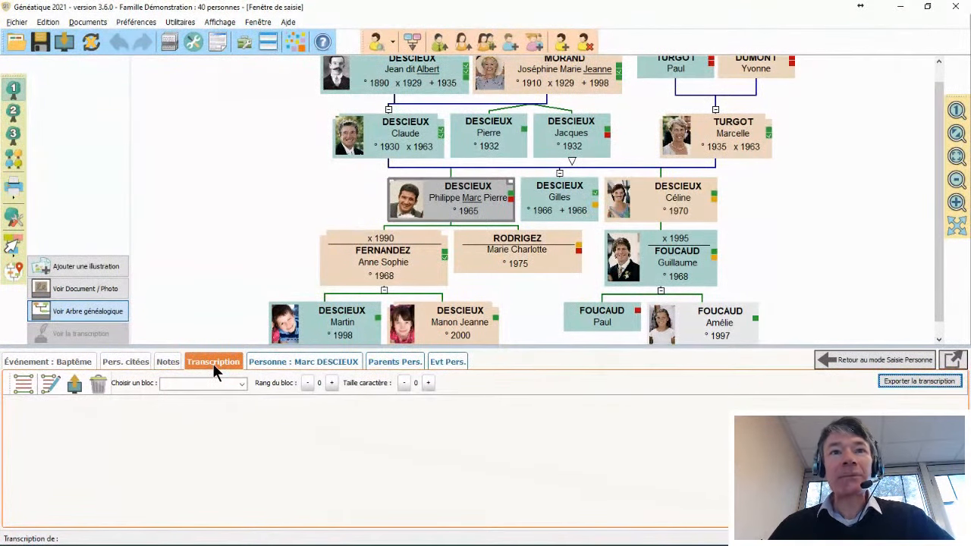
pyautogui.click(291, 362)
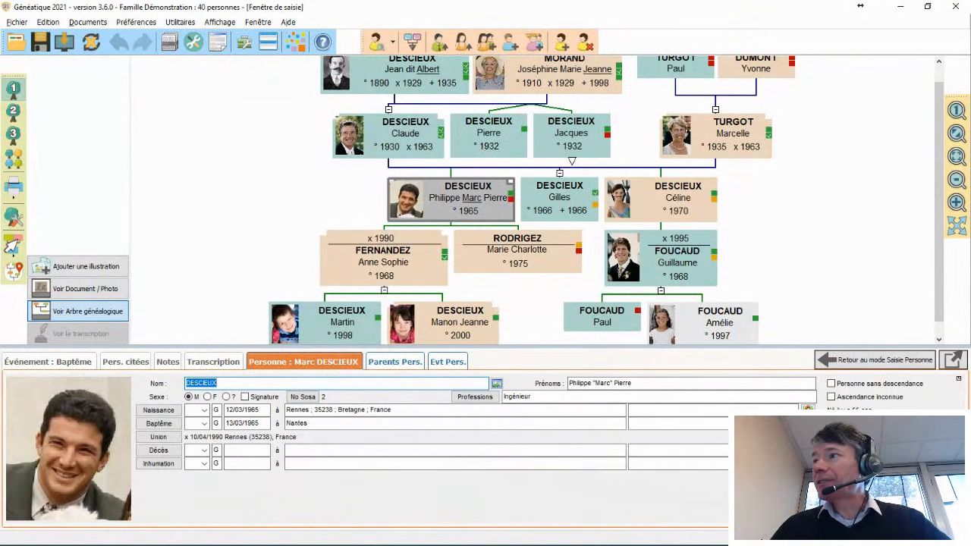
pyautogui.click(209, 545)
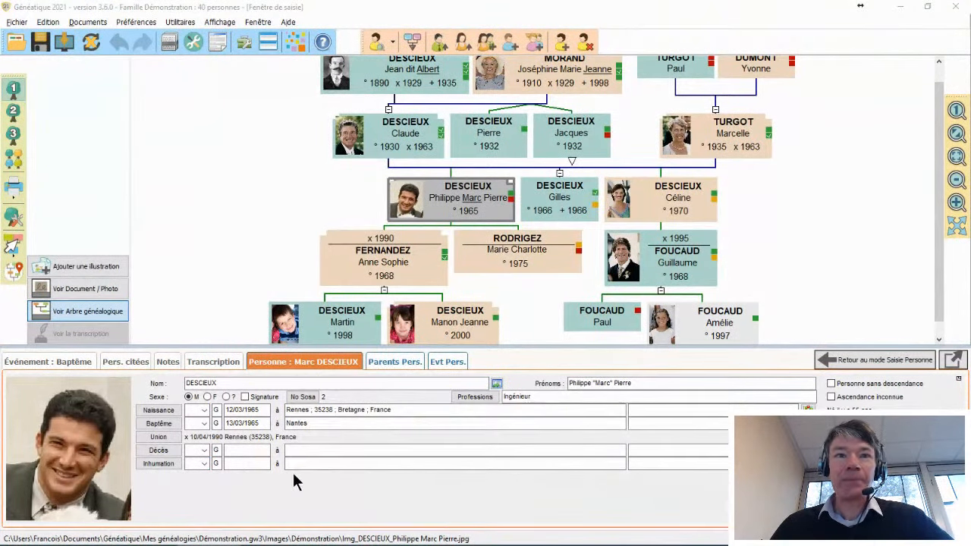
# View the baptised person's parents and expand the father's supplementary fields for profession and residence.
pyautogui.click(396, 361)
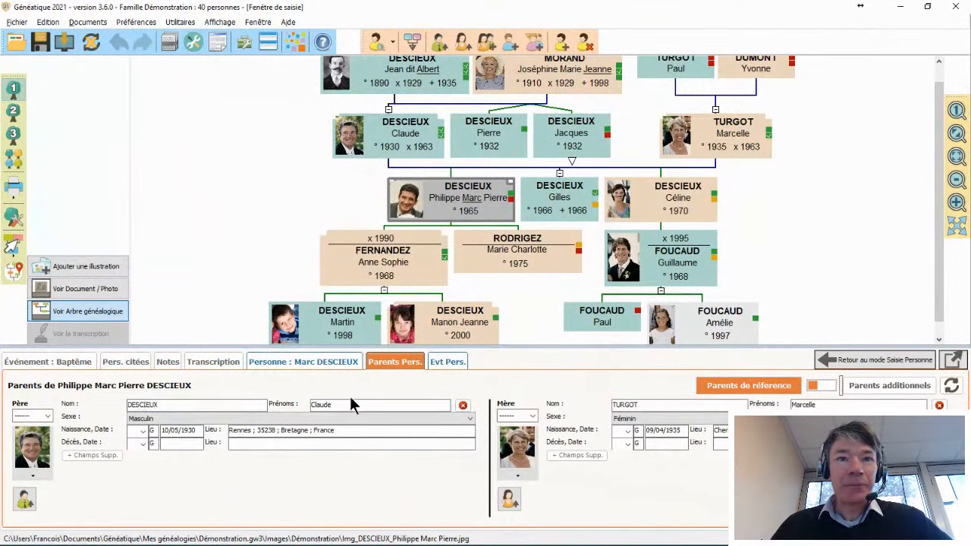
pyautogui.click(177, 430)
pyautogui.press('BackSpace')
pyautogui.write('5')
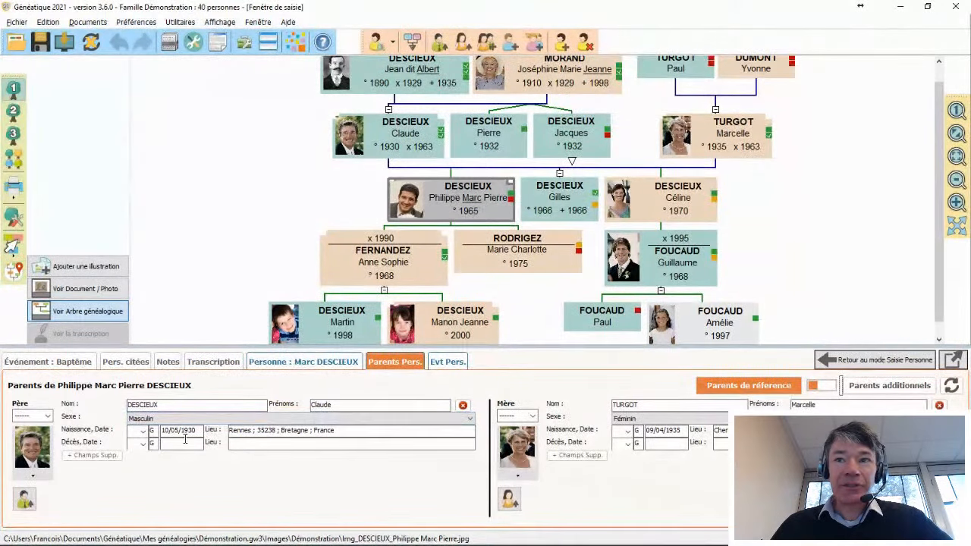
pyautogui.click(95, 452)
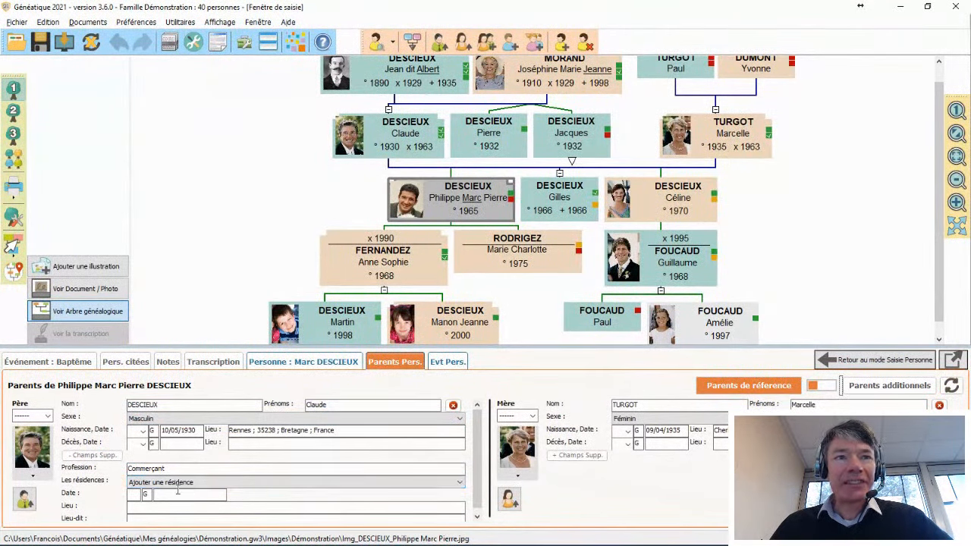
# Set the parentage type of both the reference mother and the reference father to Biologique.
pyautogui.click(48, 417)
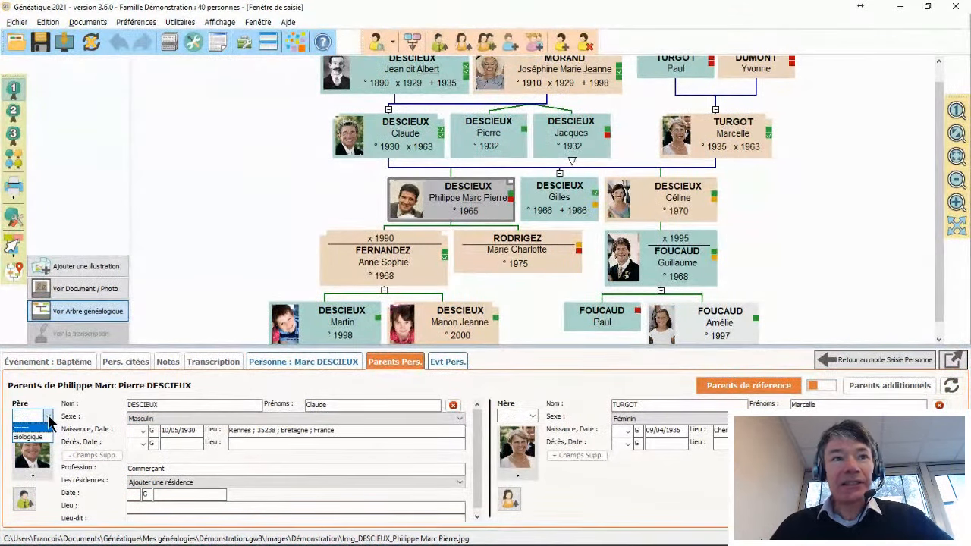
pyautogui.click(48, 416)
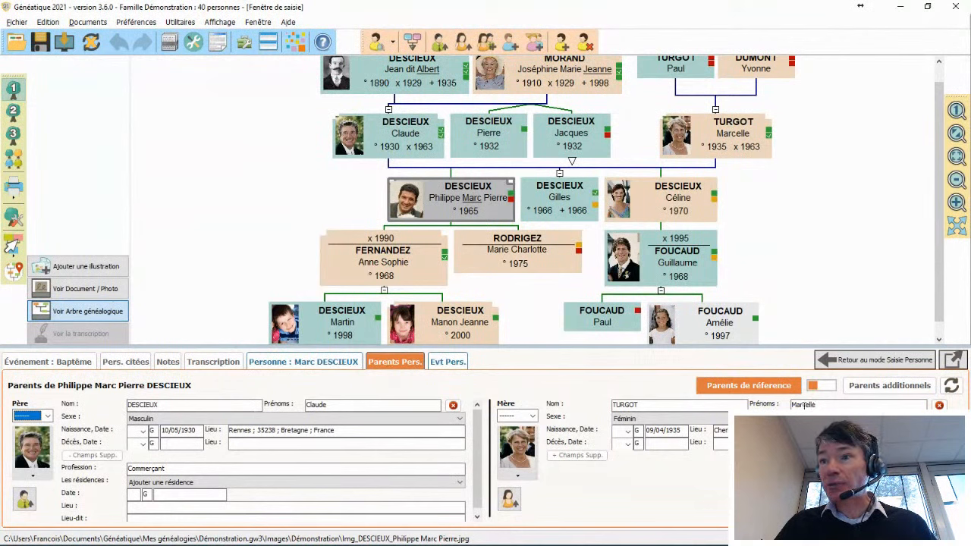
pyautogui.click(524, 416)
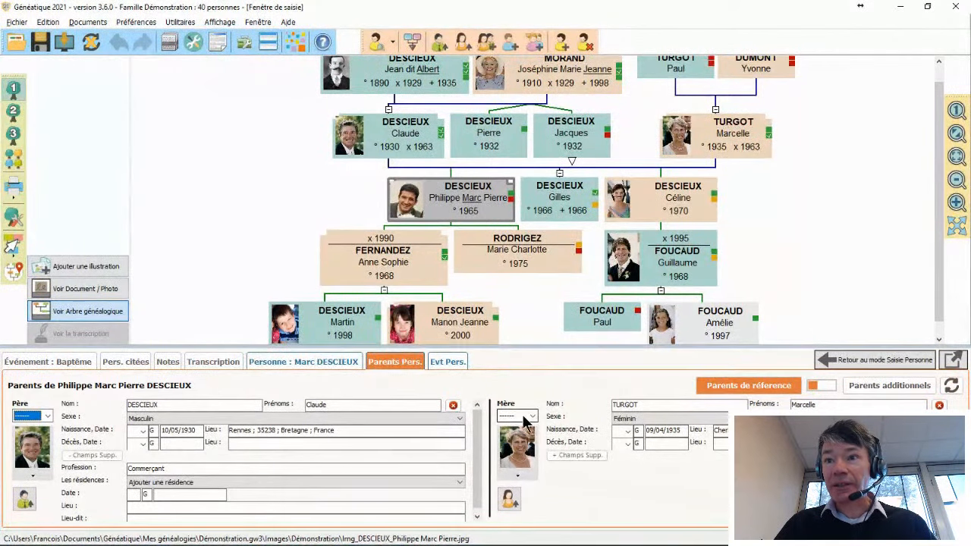
pyautogui.click(522, 436)
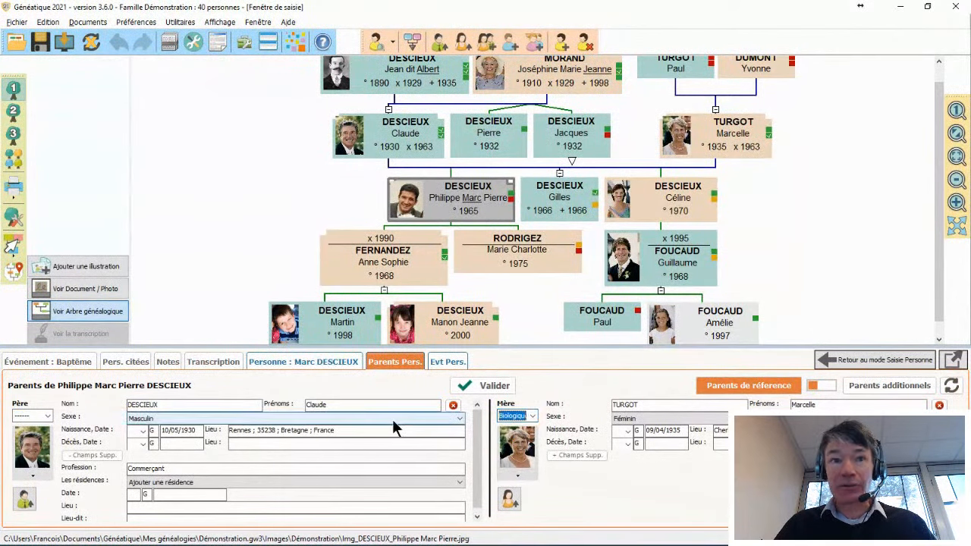
pyautogui.click(32, 416)
pyautogui.click(30, 437)
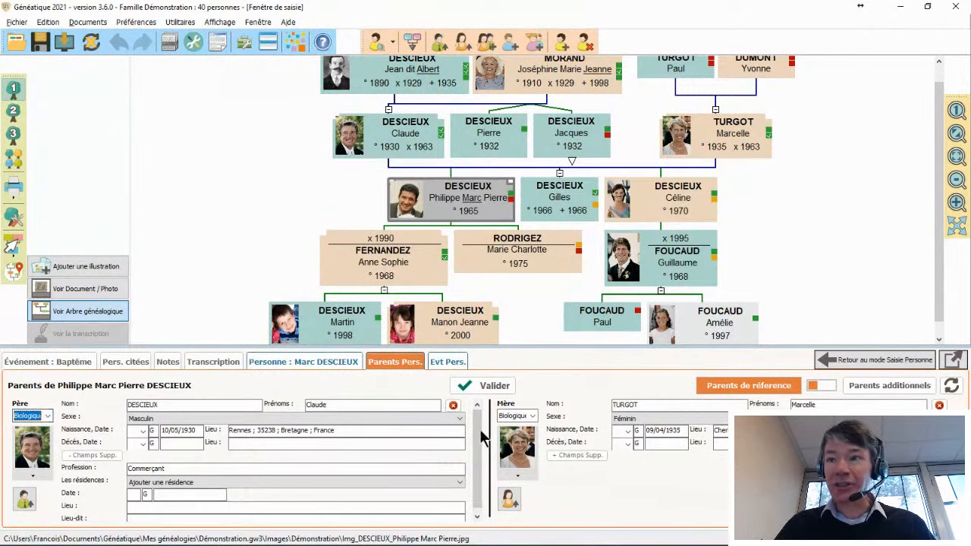
# Display the engineer's additional adoptive parents, then return to his reference parents.
pyautogui.click(905, 387)
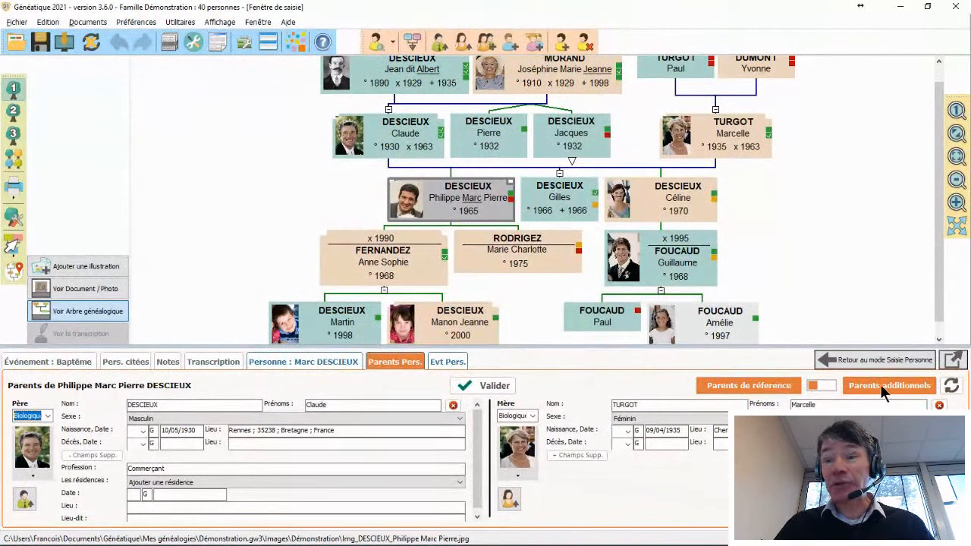
pyautogui.click(880, 384)
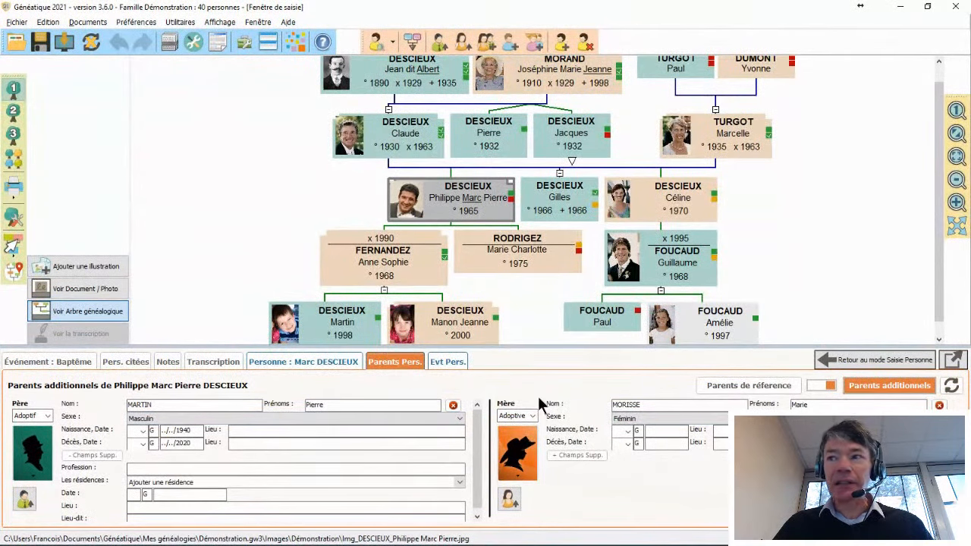
pyautogui.click(825, 387)
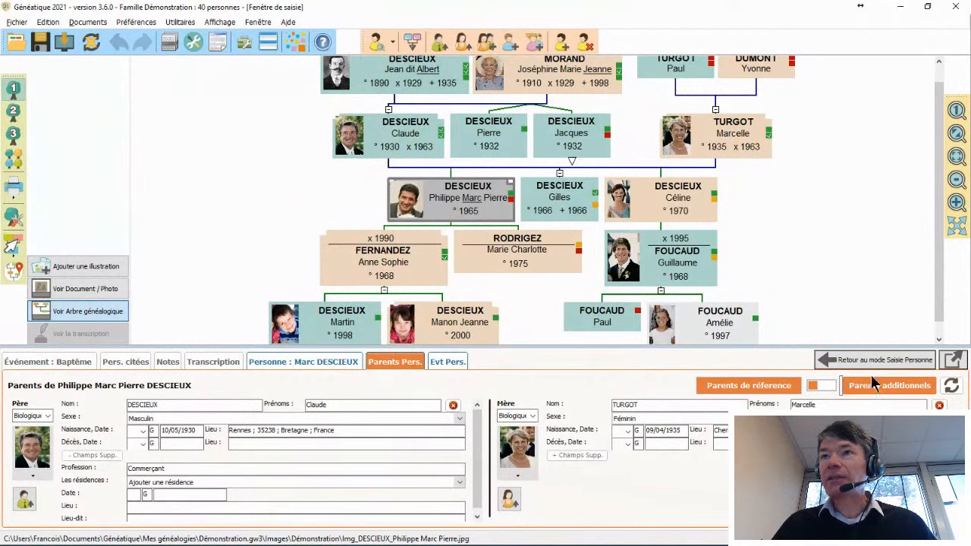
# Return from detailed event entry to the engineer's person record and display his parents.
pyautogui.scroll(1, 865, 125)
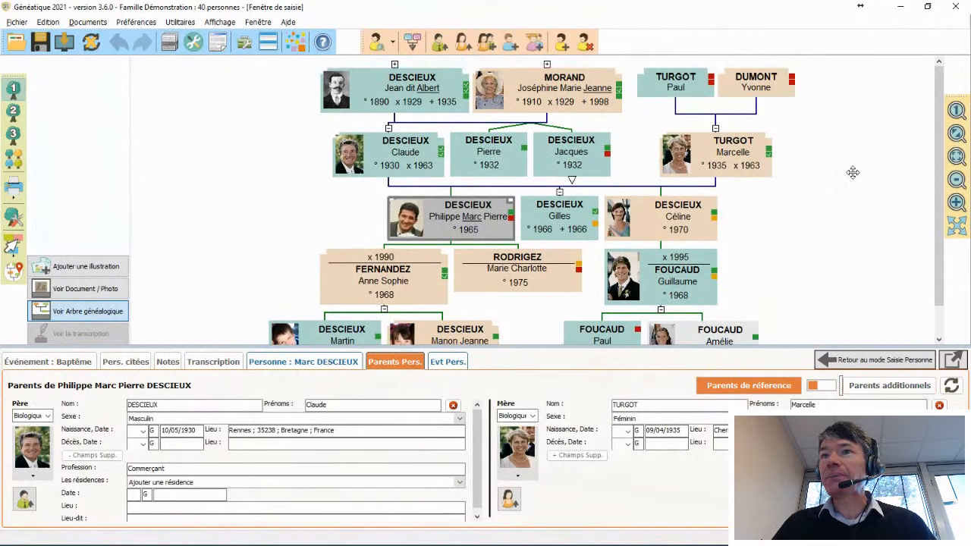
pyautogui.click(459, 228)
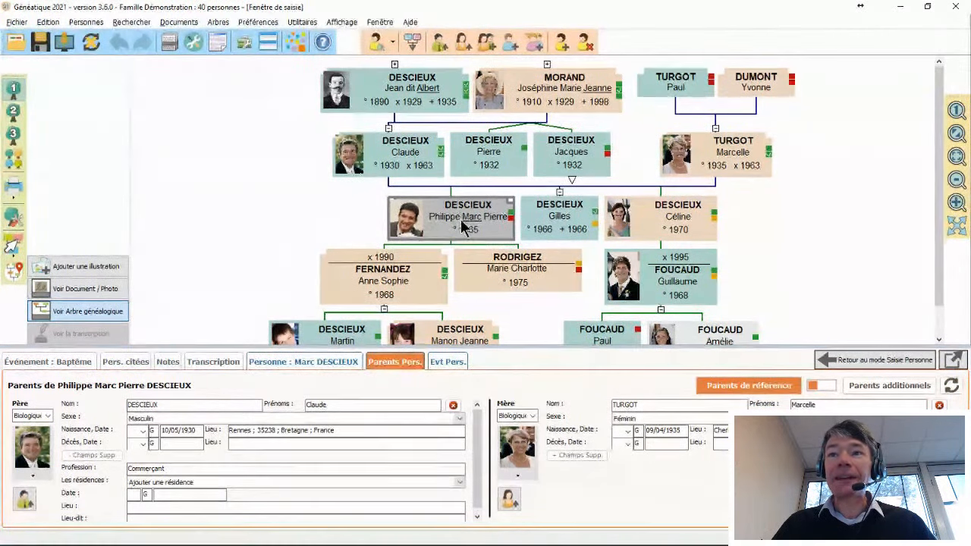
pyautogui.doubleClick(463, 228)
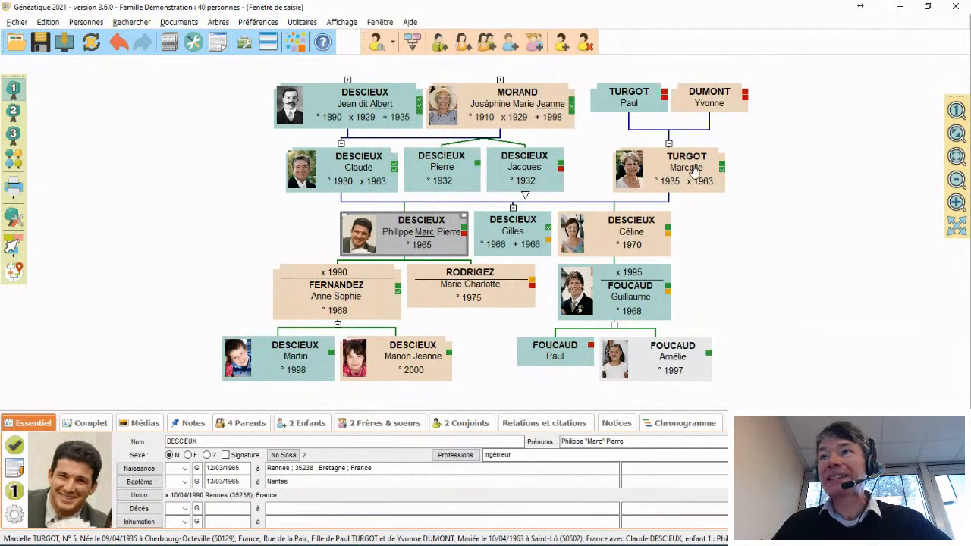
pyautogui.click(410, 236)
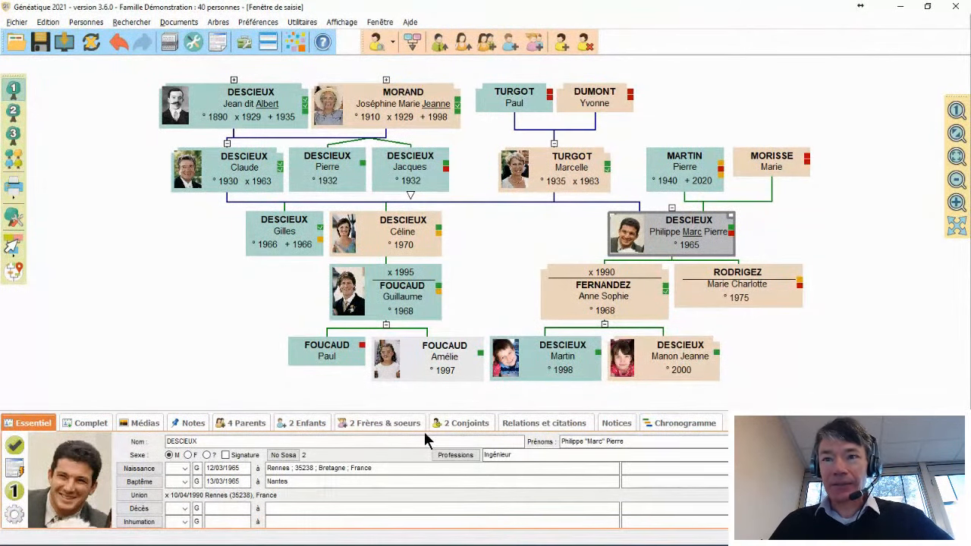
pyautogui.click(241, 422)
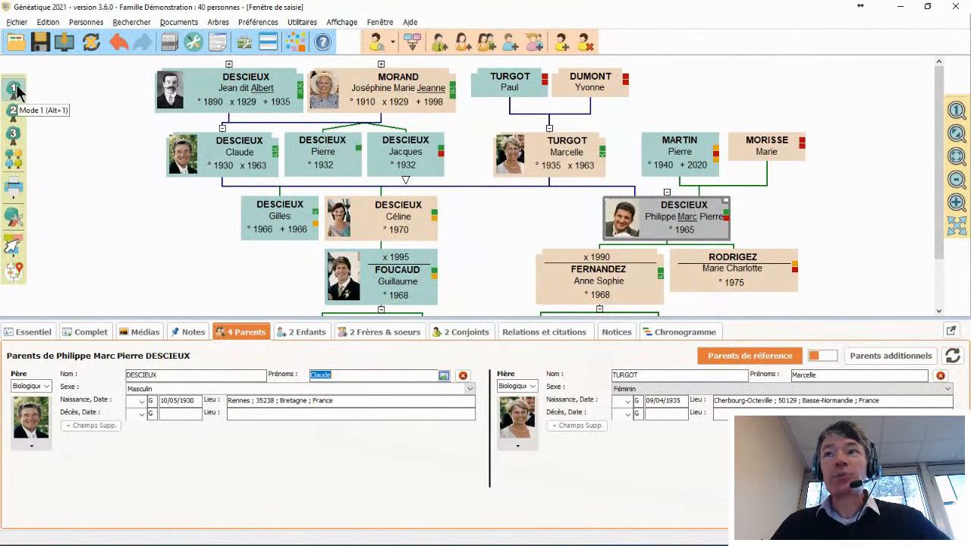
# Turn off the addition of all parents in the ascendancy options of the tree model's advanced settings and apply the change.
pyautogui.click(13, 217)
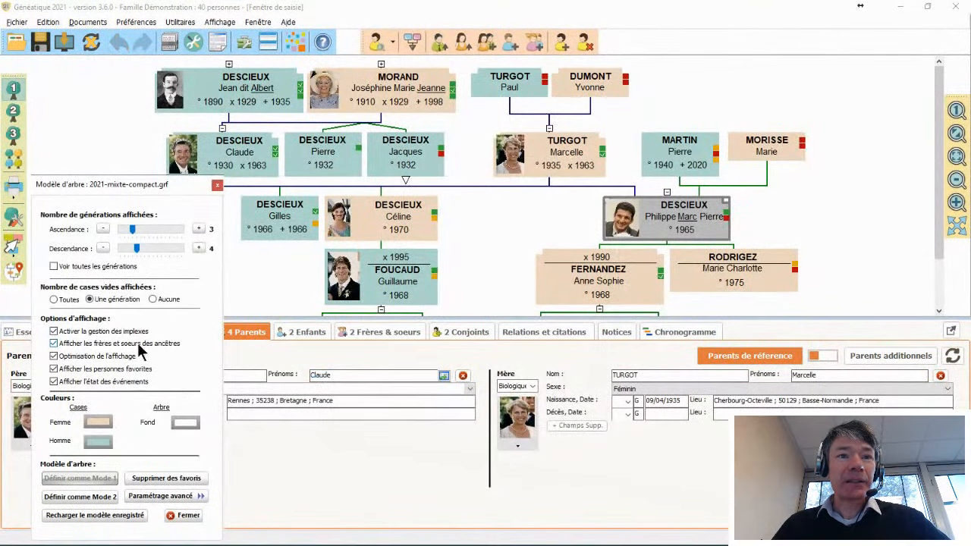
pyautogui.click(140, 498)
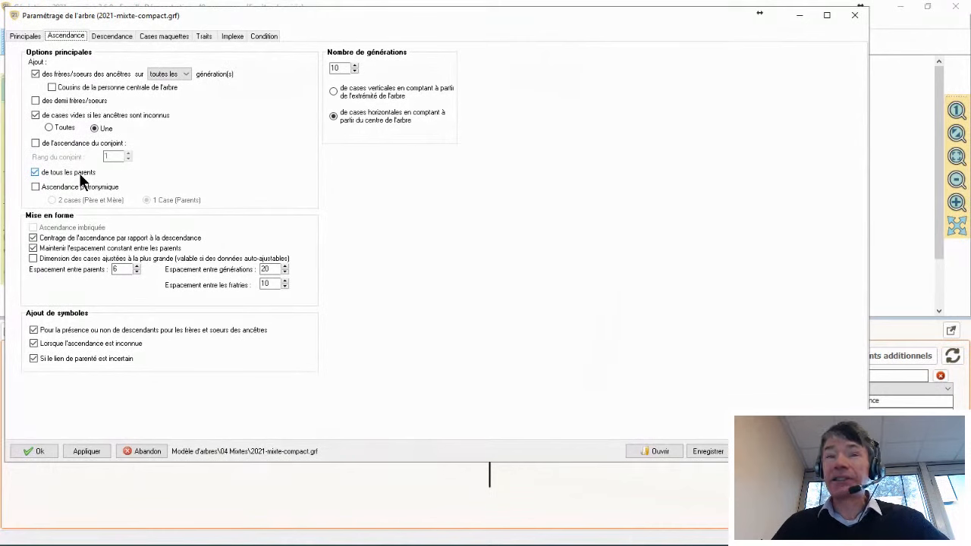
pyautogui.click(35, 173)
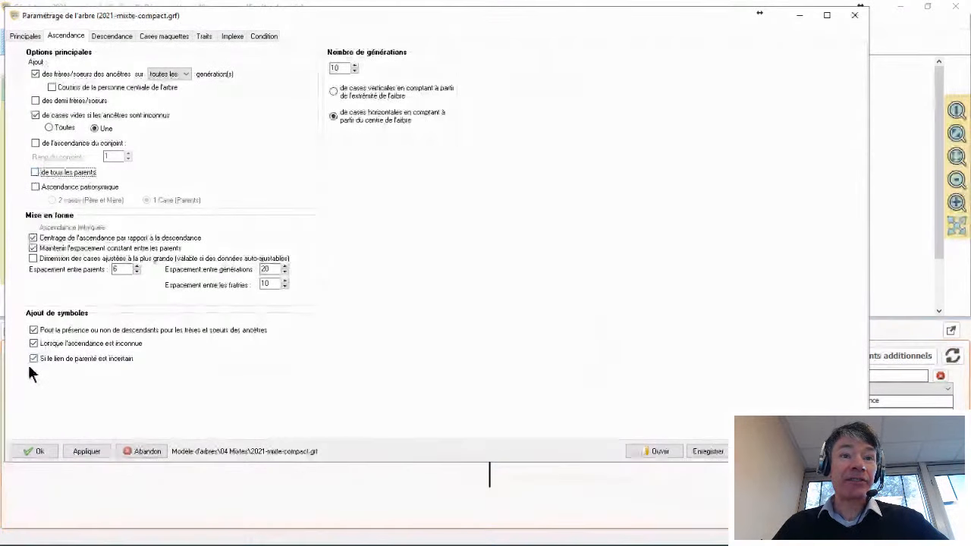
pyautogui.click(36, 450)
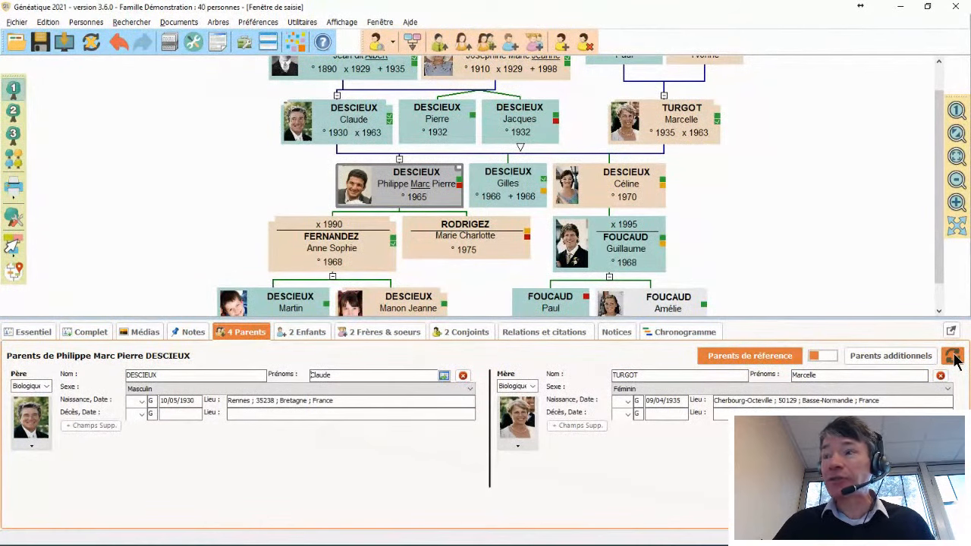
# Swap the engineer's reference and additional parents, then display the adoptive couple as his reference parents.
pyautogui.click(954, 357)
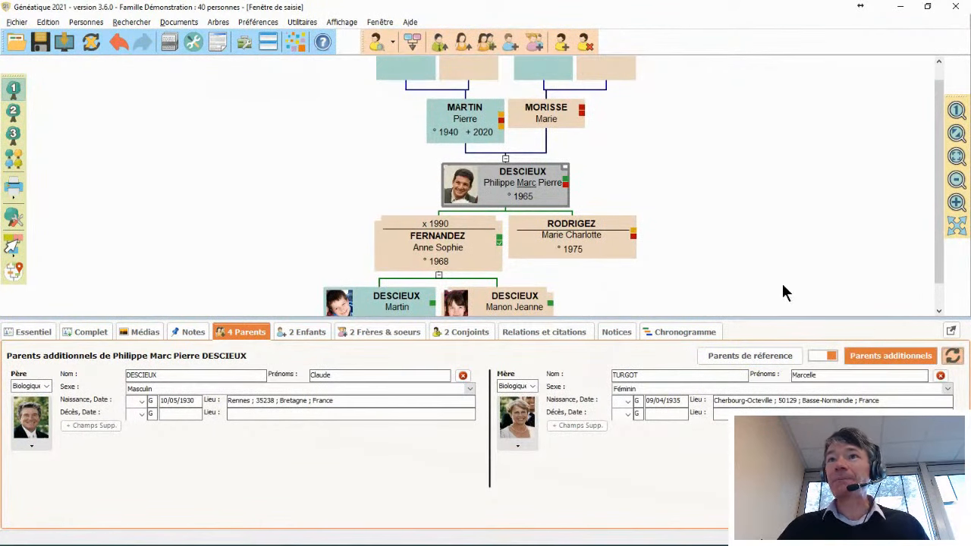
pyautogui.moveTo(714, 203); pyautogui.dragTo(707, 226)
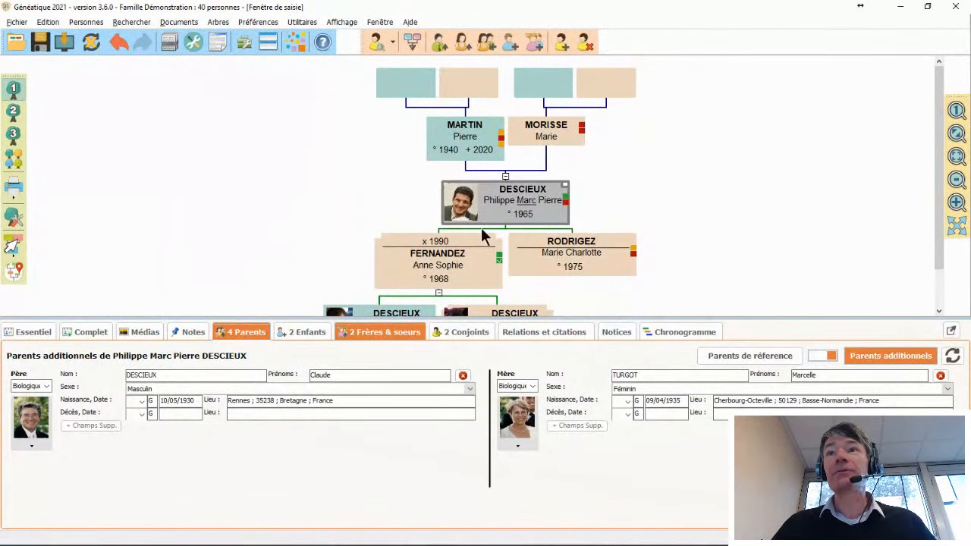
pyautogui.click(742, 357)
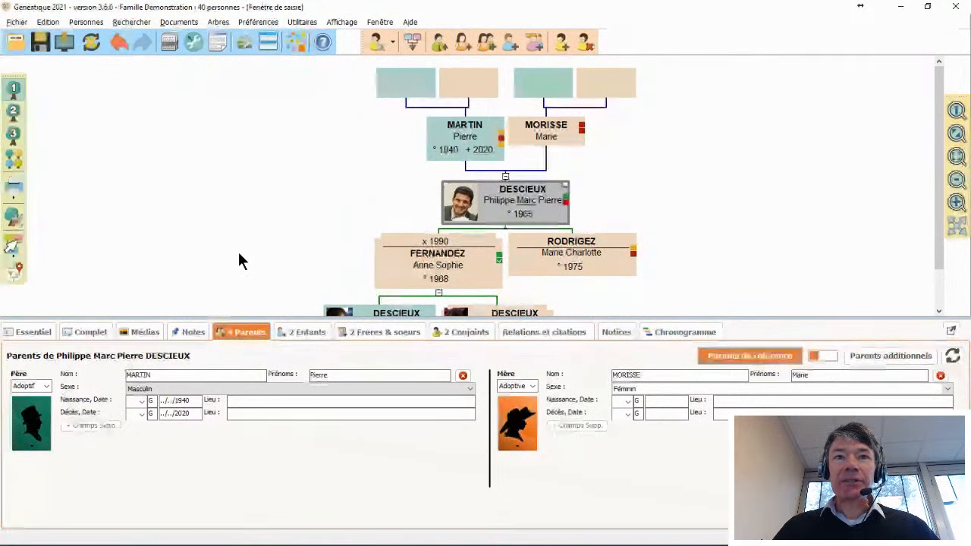
# View the engineer's essential data, then his complete record with its list of entries.
pyautogui.click(37, 331)
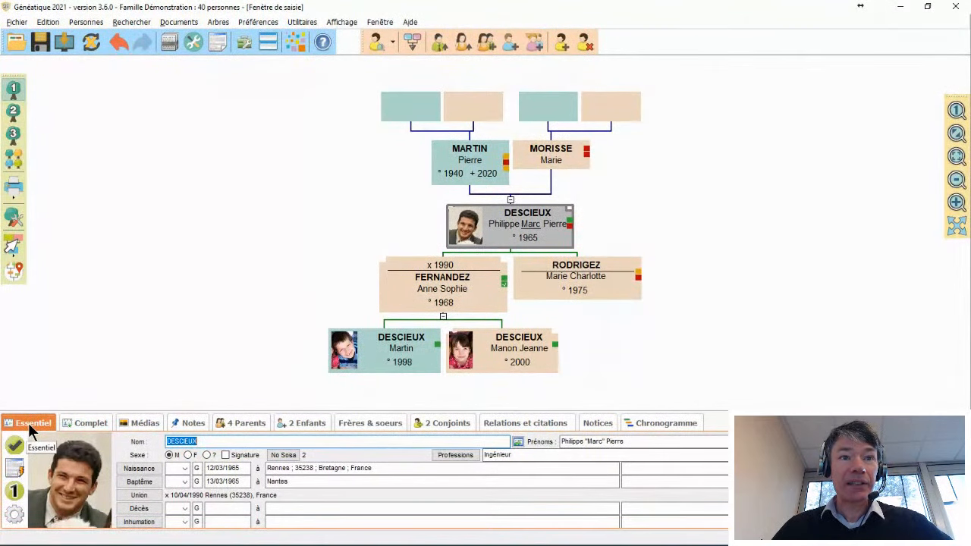
pyautogui.click(89, 422)
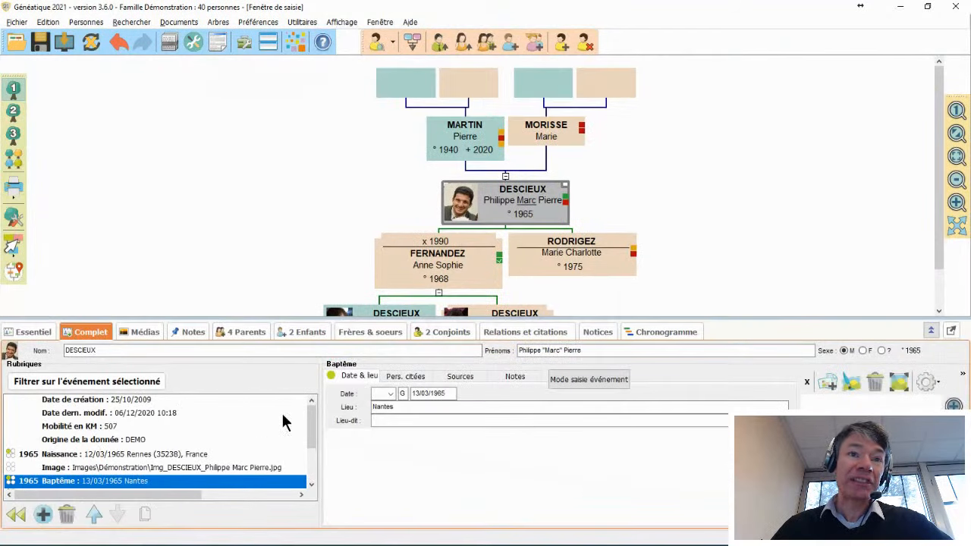
pyautogui.moveTo(313, 422)
pyautogui.mouseDown()
pyautogui.moveTo(311, 452)
pyautogui.moveTo(311, 406)
pyautogui.mouseUp()
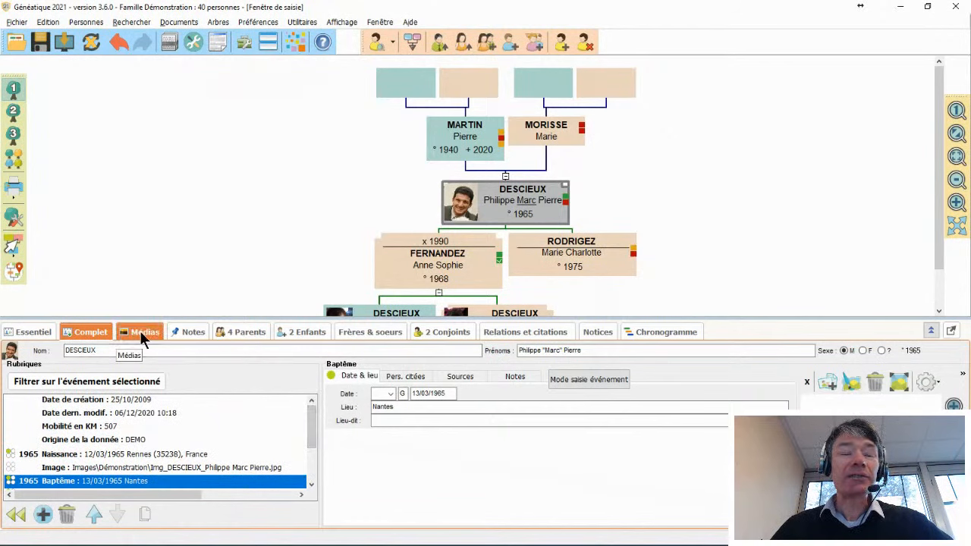
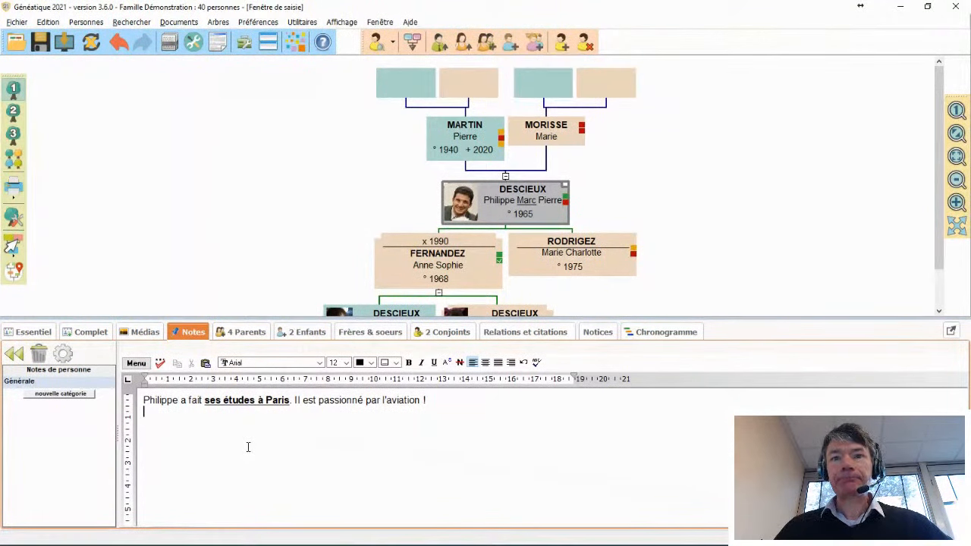
# View the engineer's parents, his children, his spouses and his siblings in turn.
pyautogui.click(240, 330)
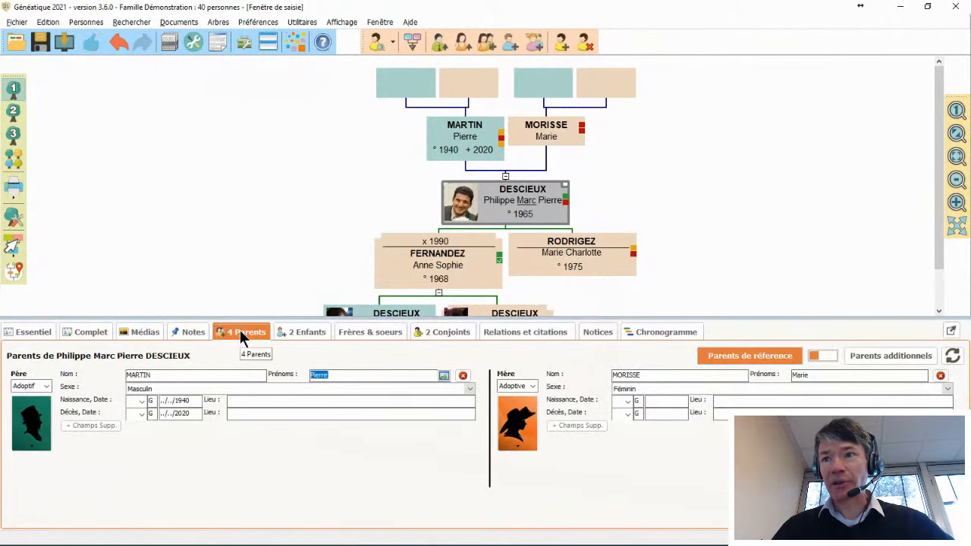
pyautogui.click(301, 336)
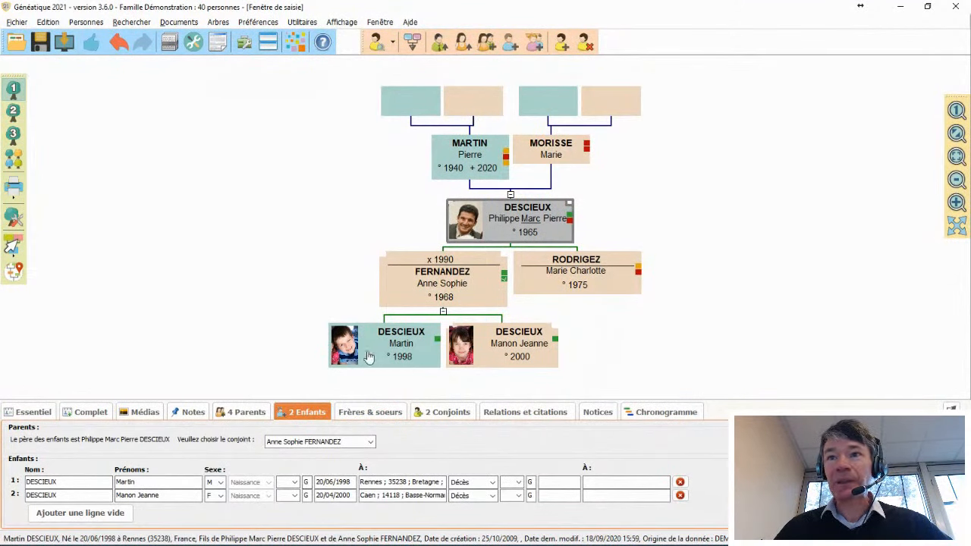
pyautogui.click(449, 412)
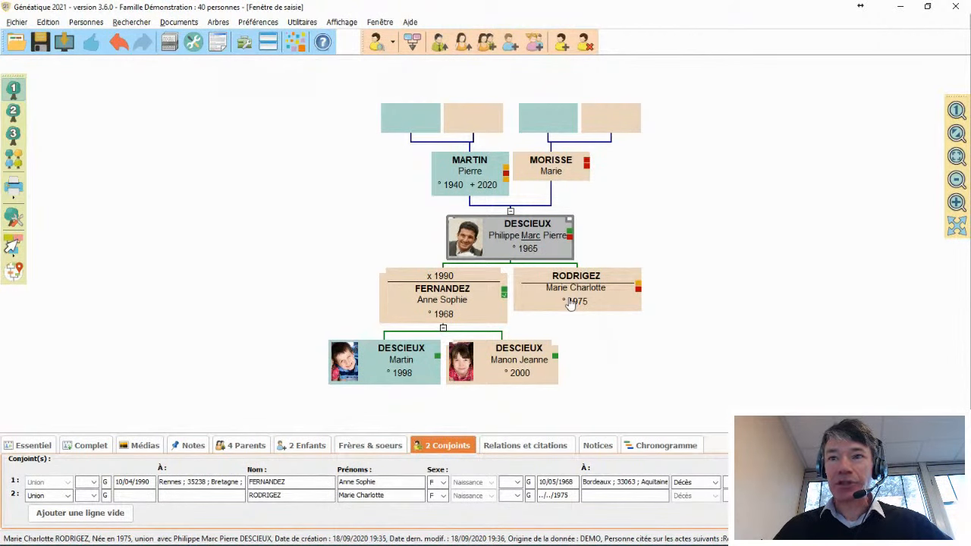
pyautogui.click(379, 445)
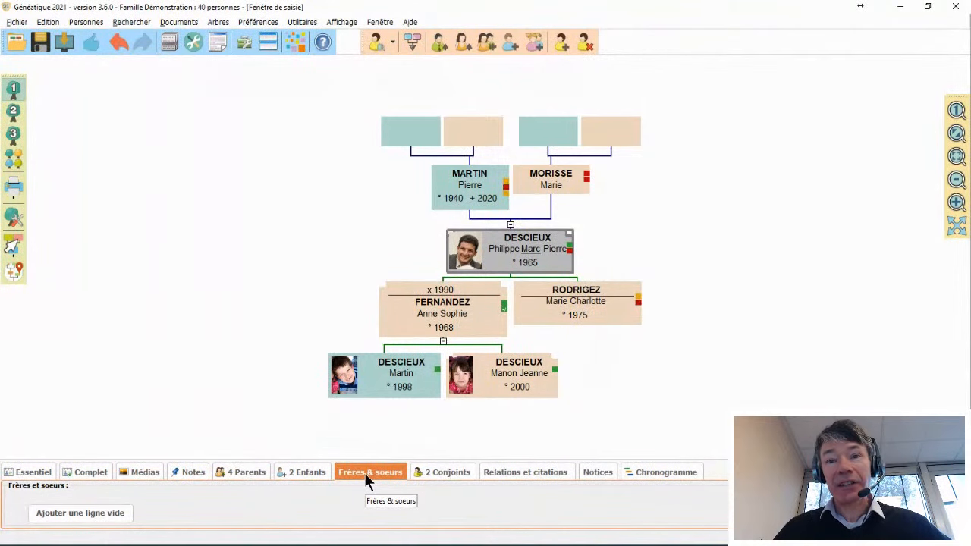
# Swap the biological couple back in as the engineer's reference parents, then select his sister and him again in the tree.
pyautogui.click(249, 472)
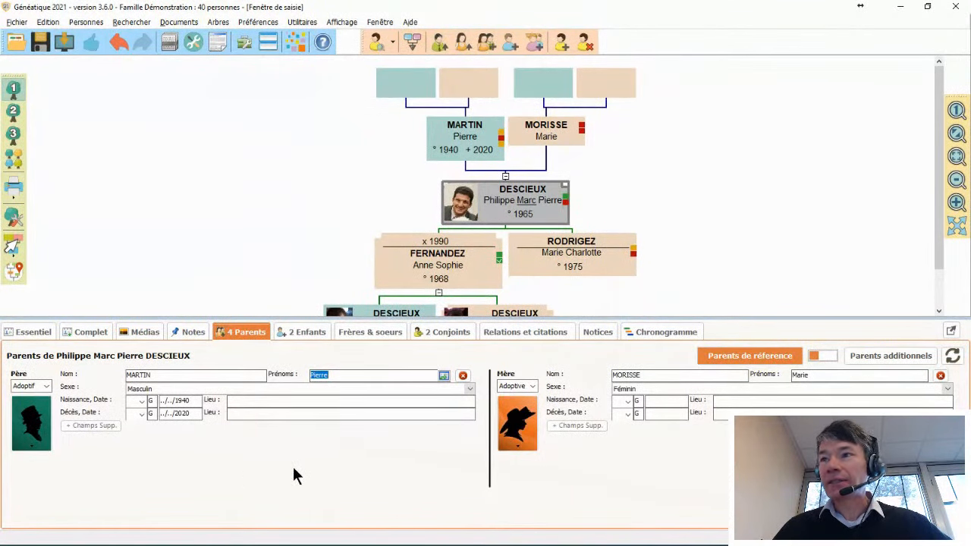
pyautogui.click(954, 358)
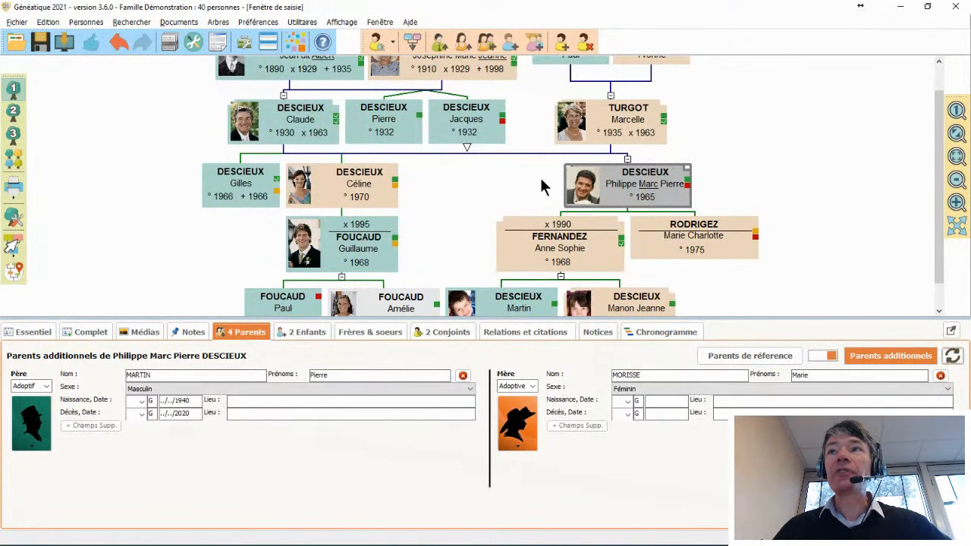
pyautogui.click(341, 183)
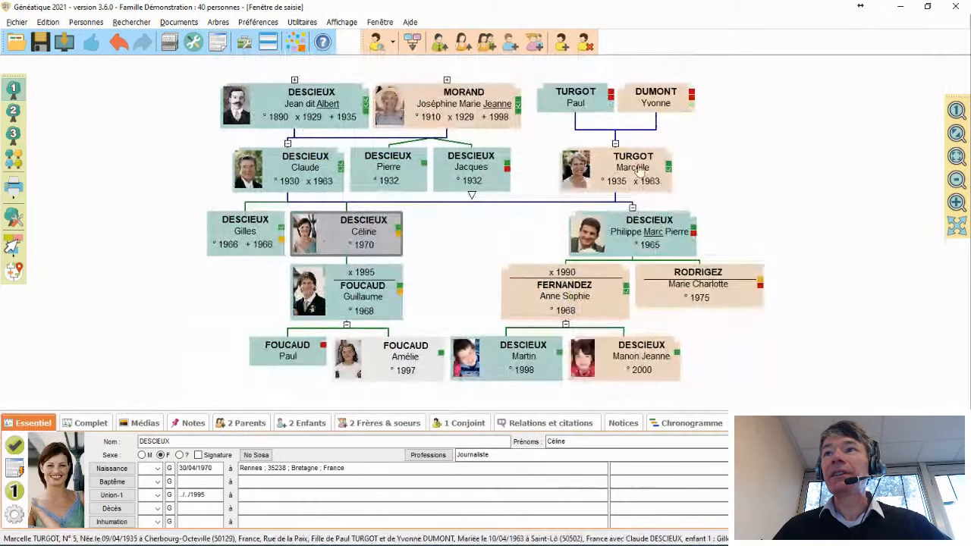
pyautogui.click(639, 234)
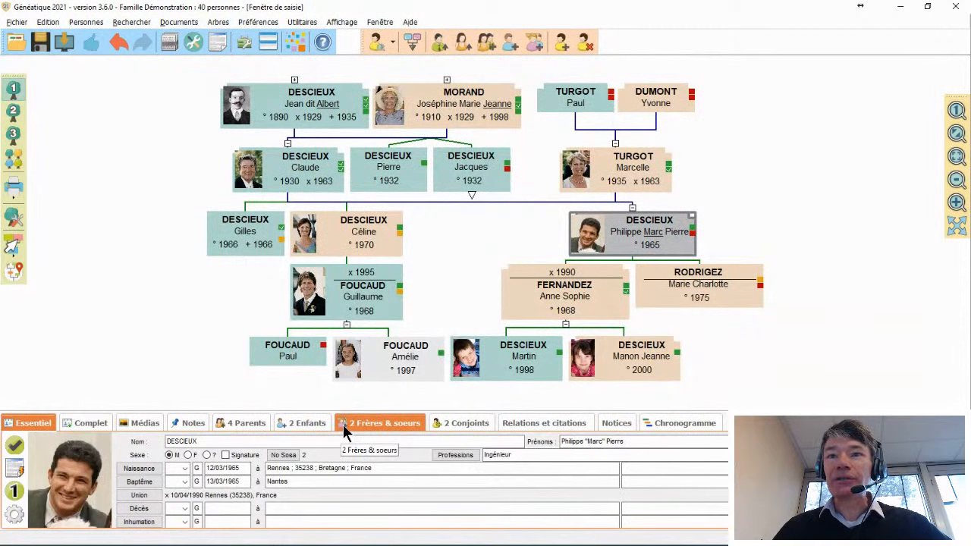
# View the engineer's siblings, then open his birth event in detail from his essential data.
pyautogui.click(371, 429)
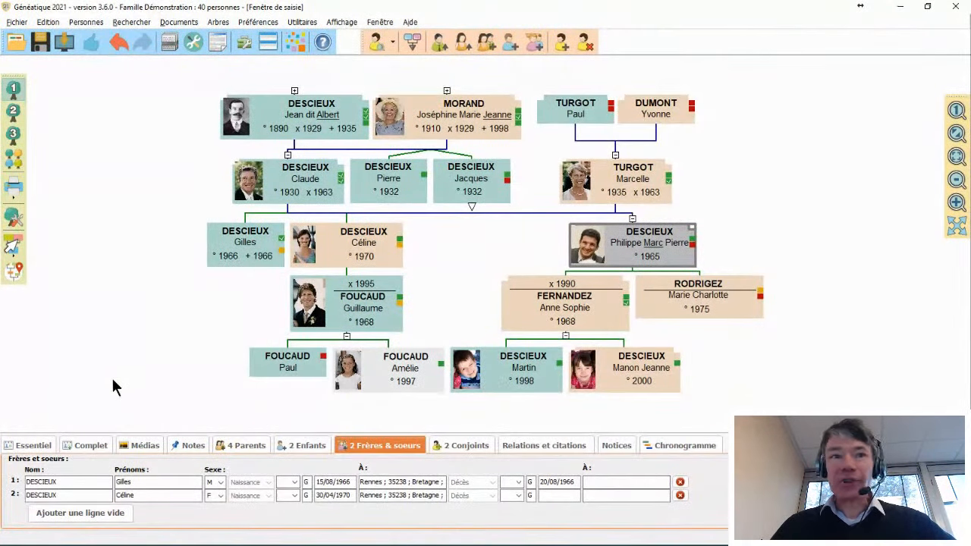
pyautogui.click(34, 445)
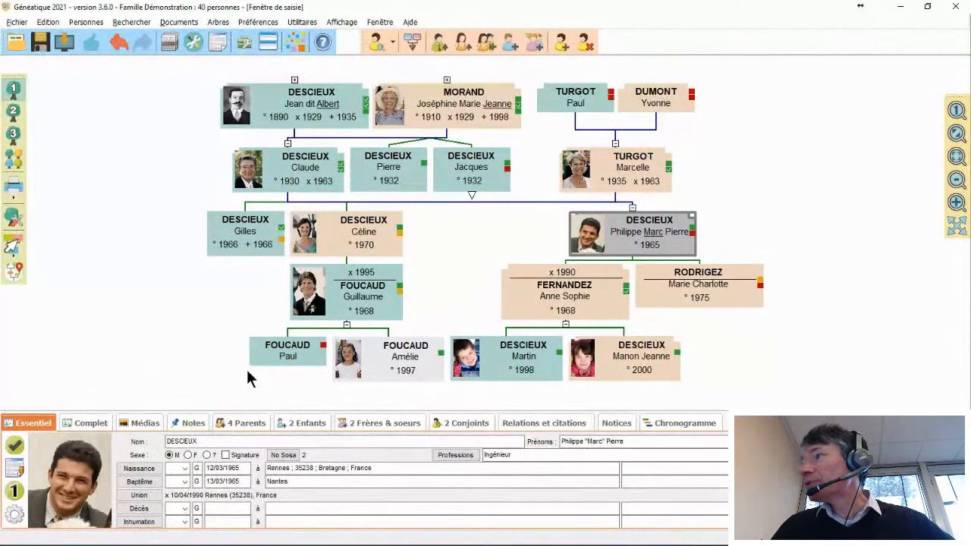
pyautogui.click(140, 469)
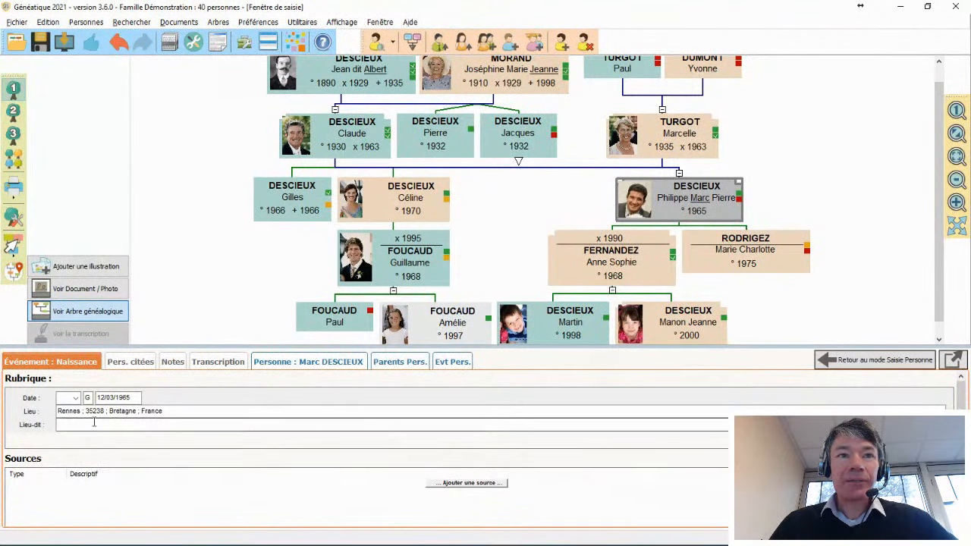
# View the notes of the engineer's birth event, then return to its date and place details.
pyautogui.click(169, 362)
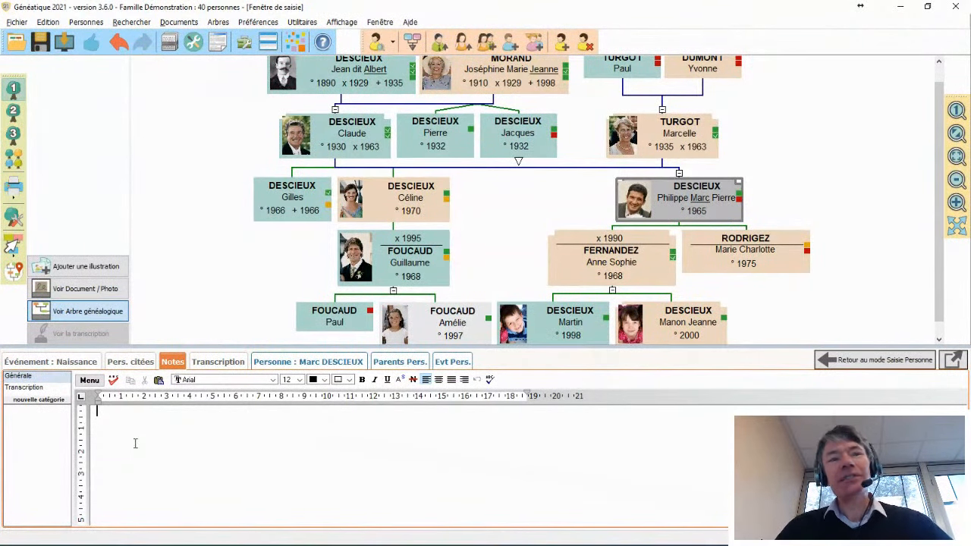
pyautogui.click(70, 363)
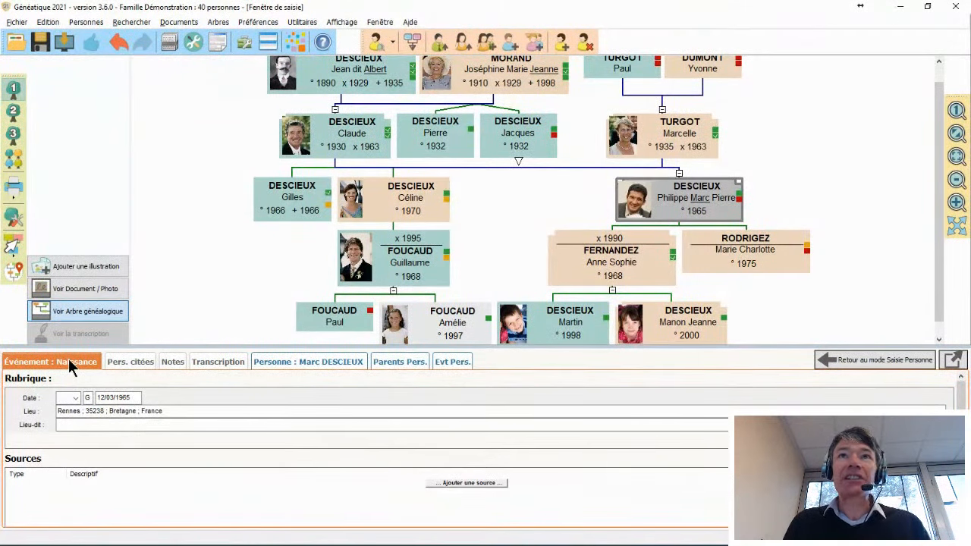
# Save the modified document settings, examine the NAISSANCE entry in the genealogy's file structure preferences, then close them.
pyautogui.click(264, 23)
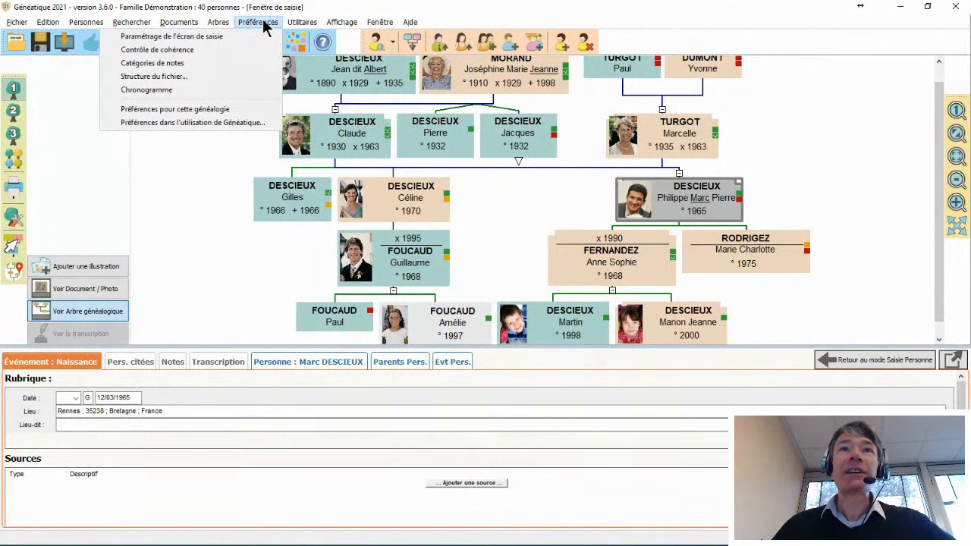
pyautogui.click(160, 77)
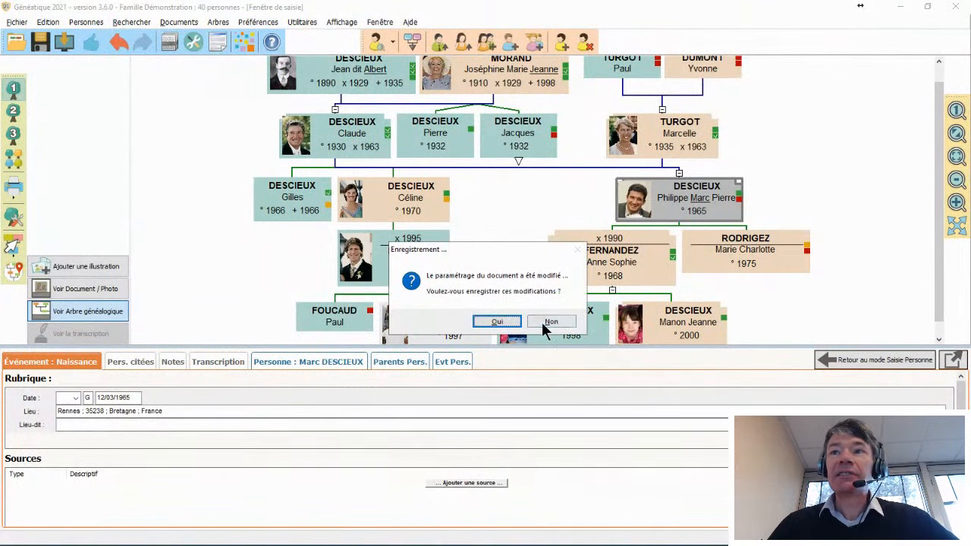
pyautogui.click(501, 322)
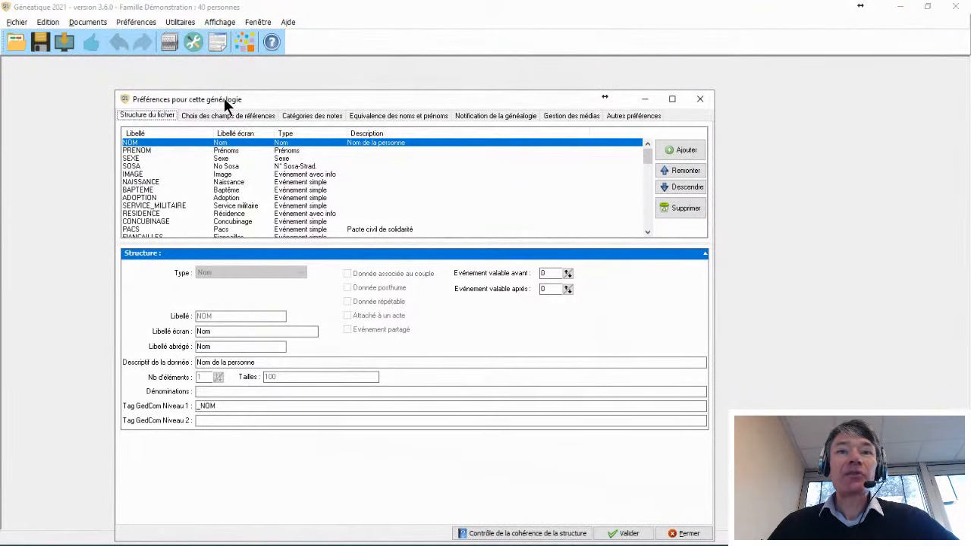
pyautogui.moveTo(245, 98); pyautogui.dragTo(227, 69)
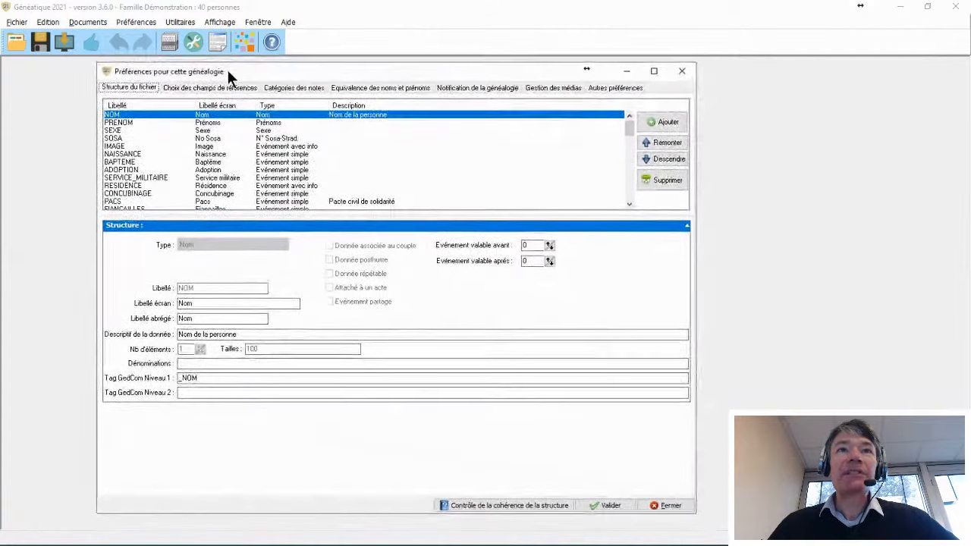
pyautogui.click(132, 155)
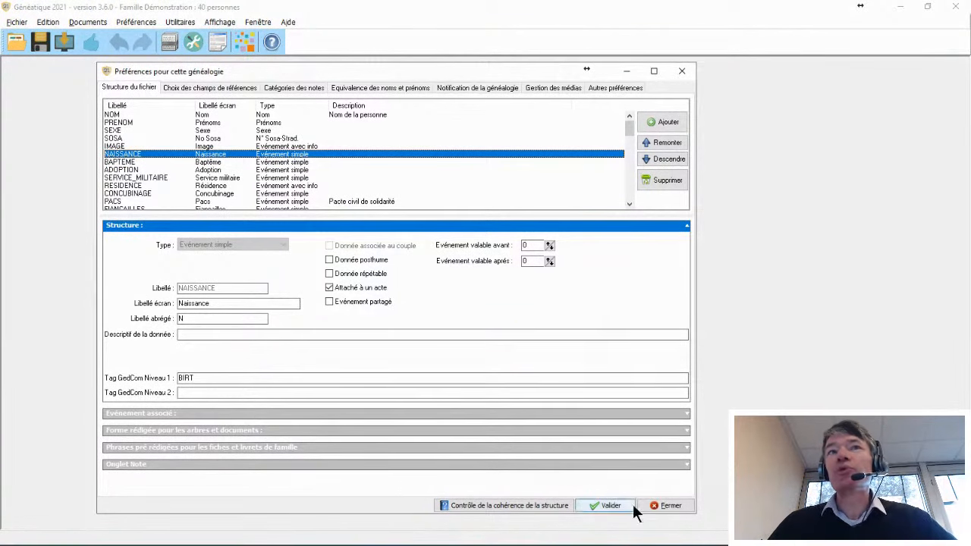
pyautogui.click(677, 507)
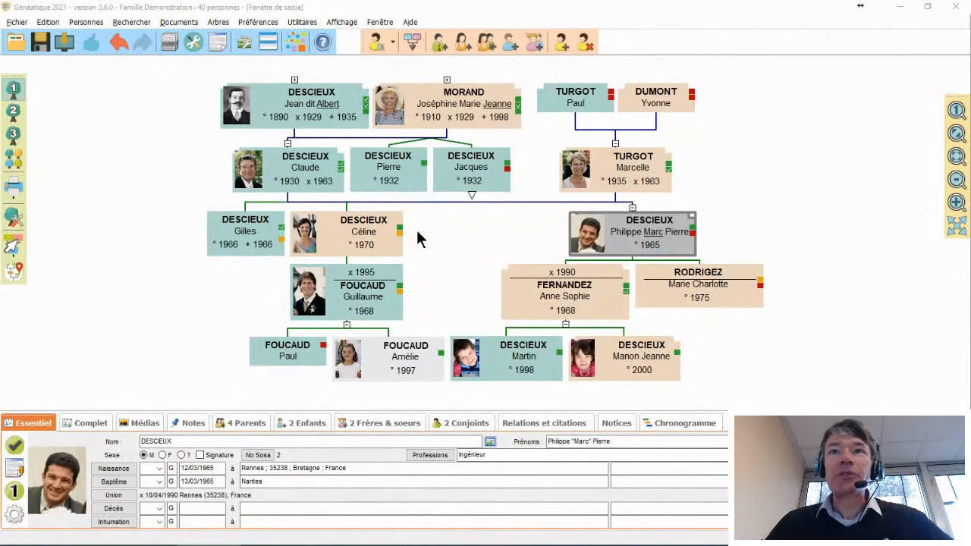
# Select the engineer's father in the tree and view his spouse, then his siblings.
pyautogui.click(302, 162)
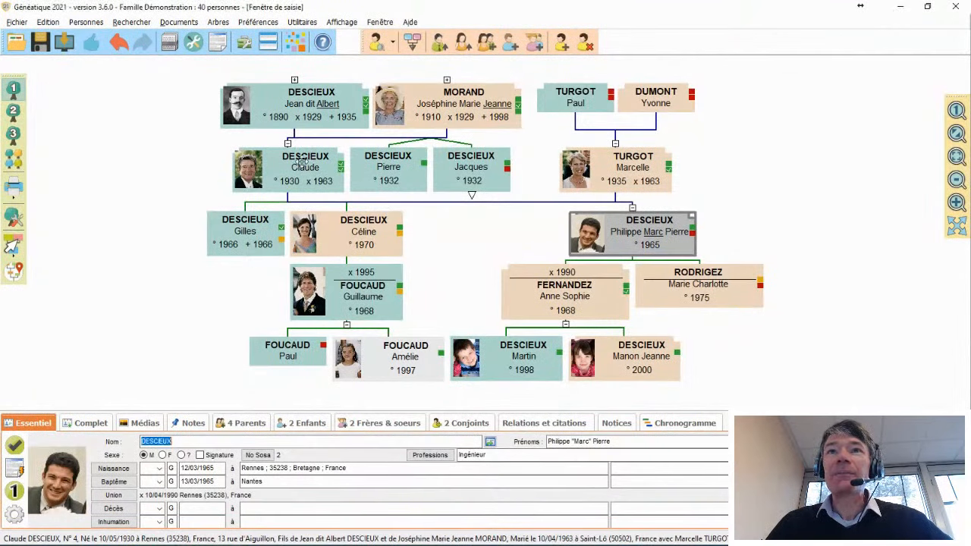
pyautogui.click(295, 181)
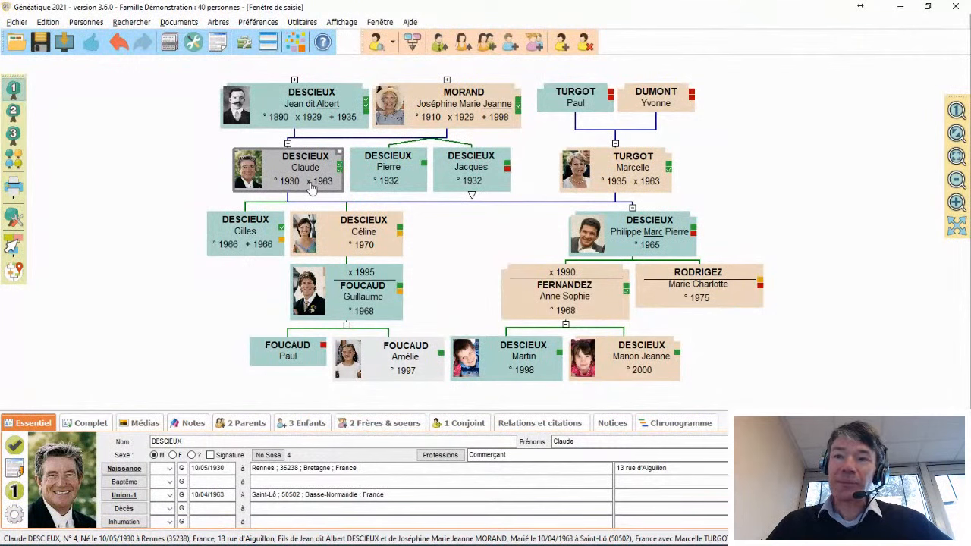
pyautogui.click(461, 425)
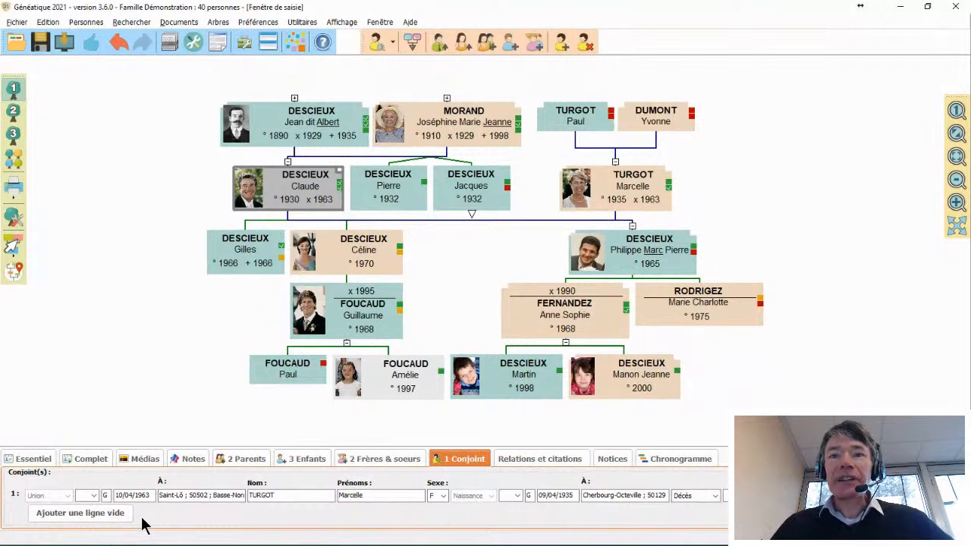
pyautogui.click(383, 458)
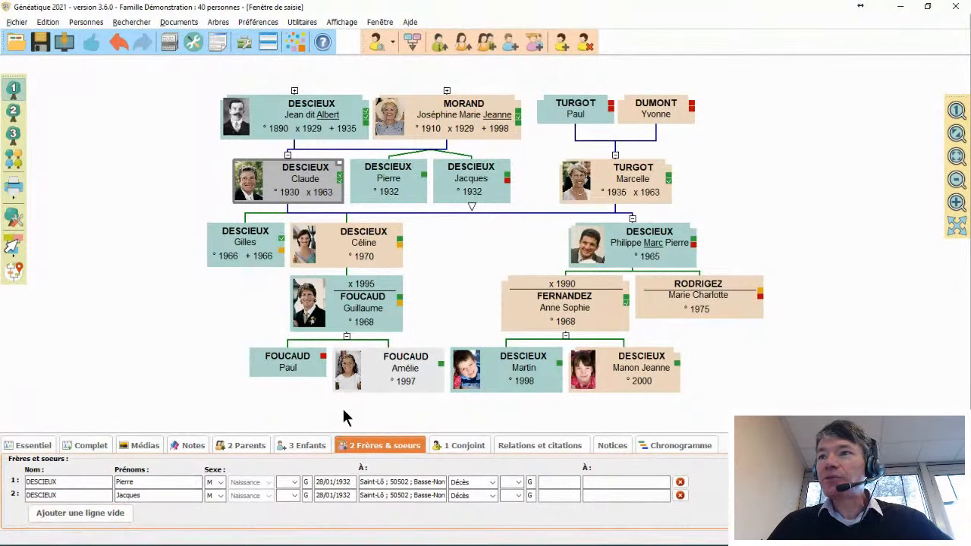
# View the children page of the engineer's second partner, then the engineer's own children with his first spouse.
pyautogui.click(651, 246)
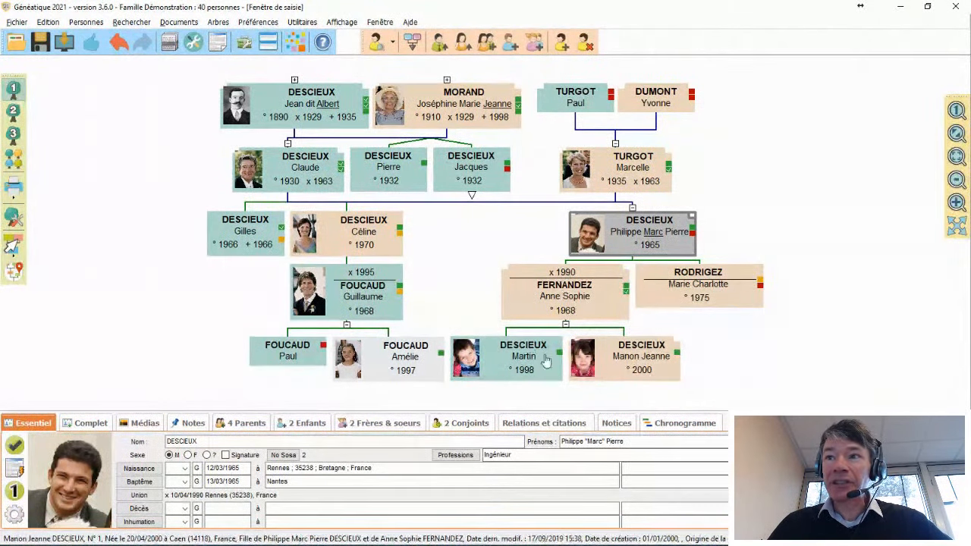
pyautogui.click(704, 295)
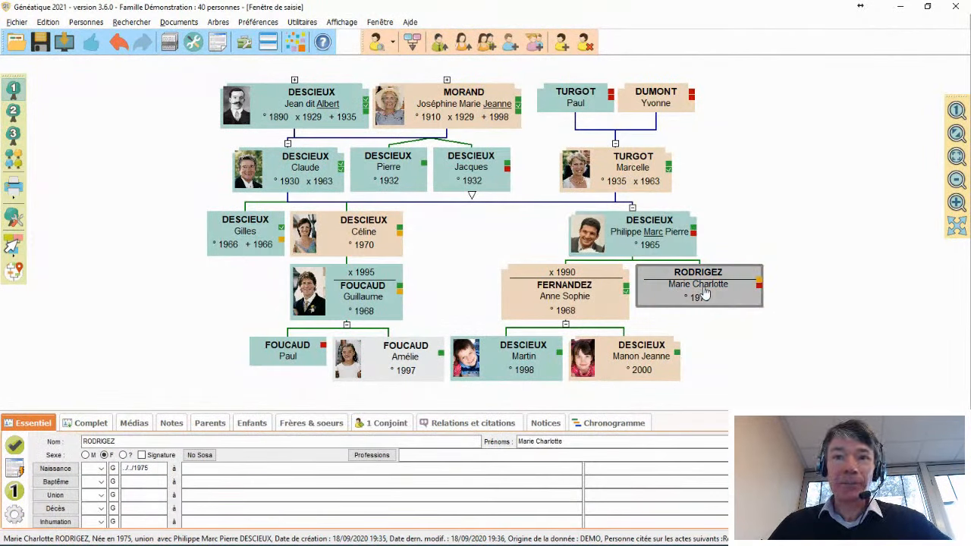
pyautogui.click(258, 423)
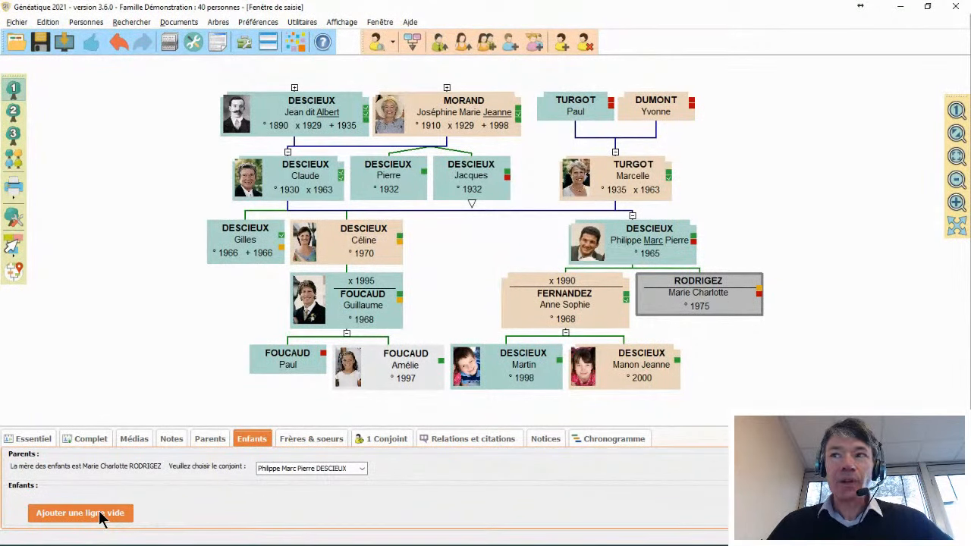
pyautogui.click(645, 249)
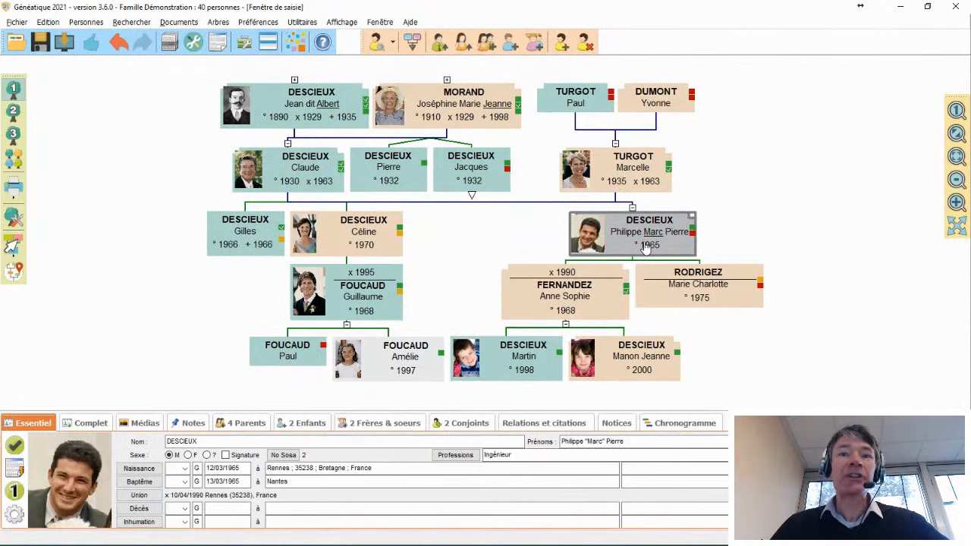
pyautogui.click(311, 422)
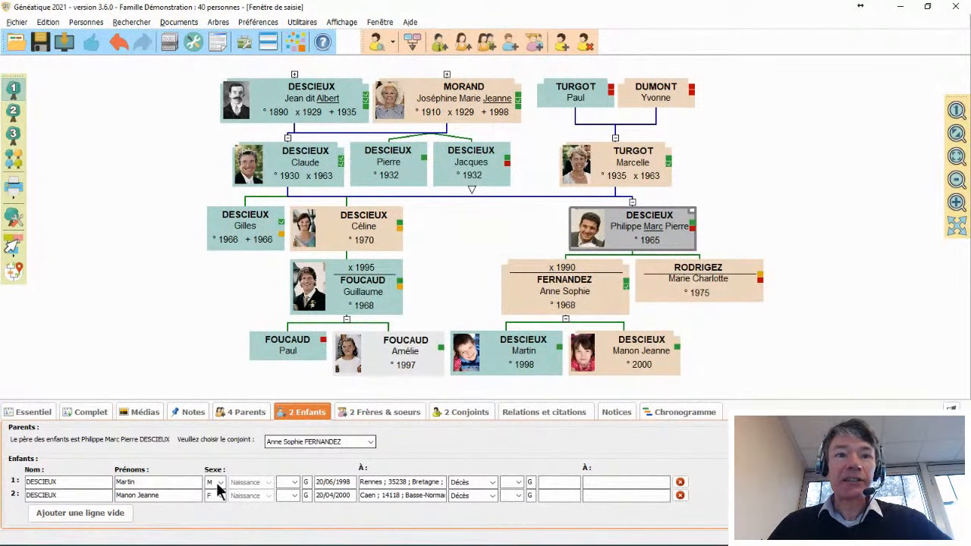
pyautogui.click(102, 517)
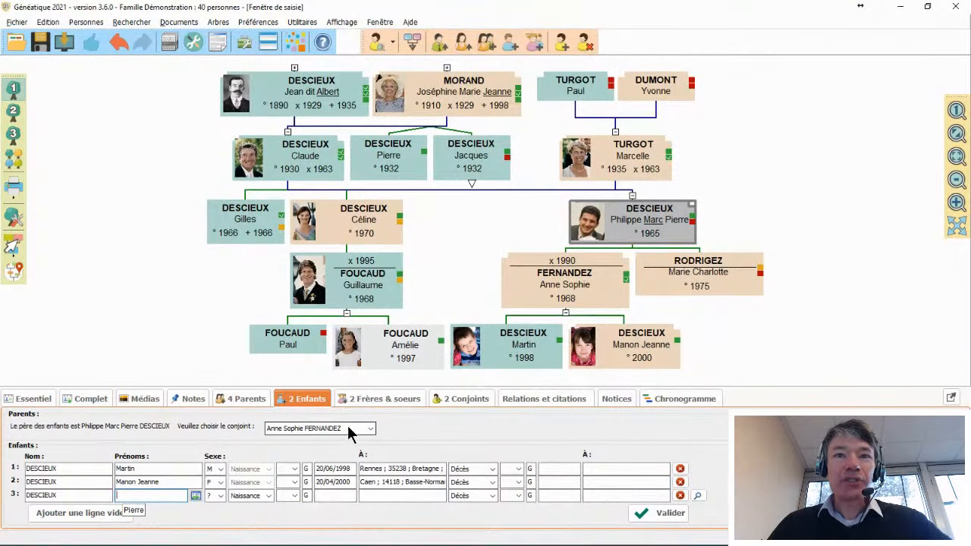
pyautogui.click(349, 430)
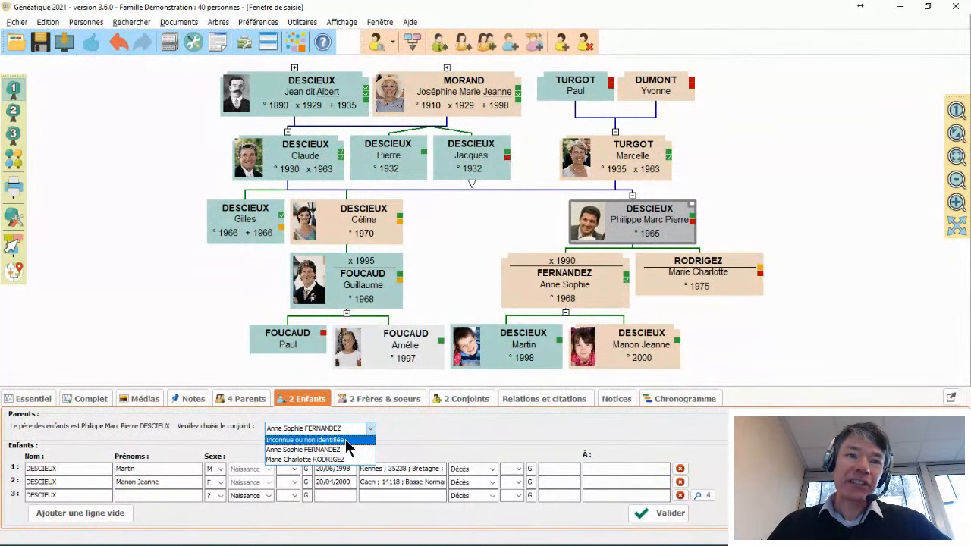
pyautogui.click(423, 416)
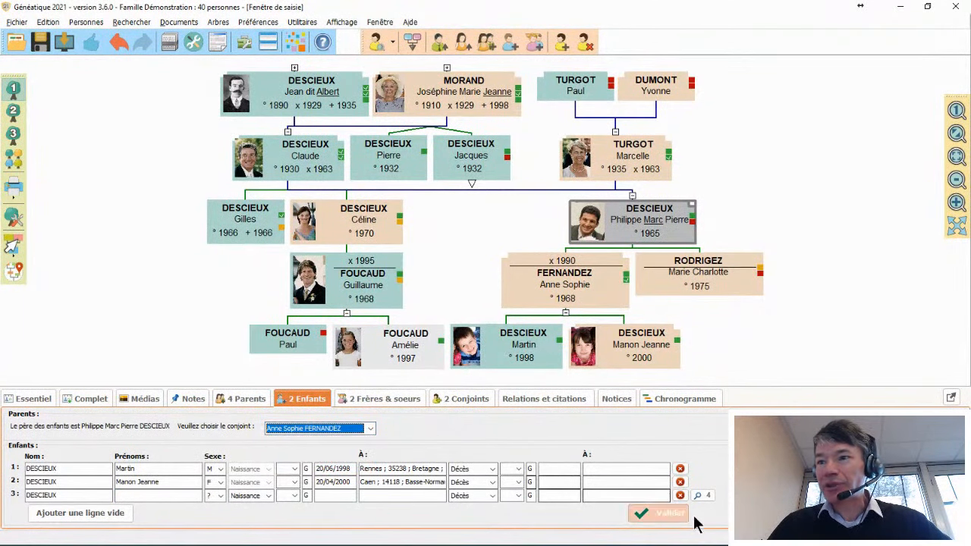
pyautogui.click(680, 497)
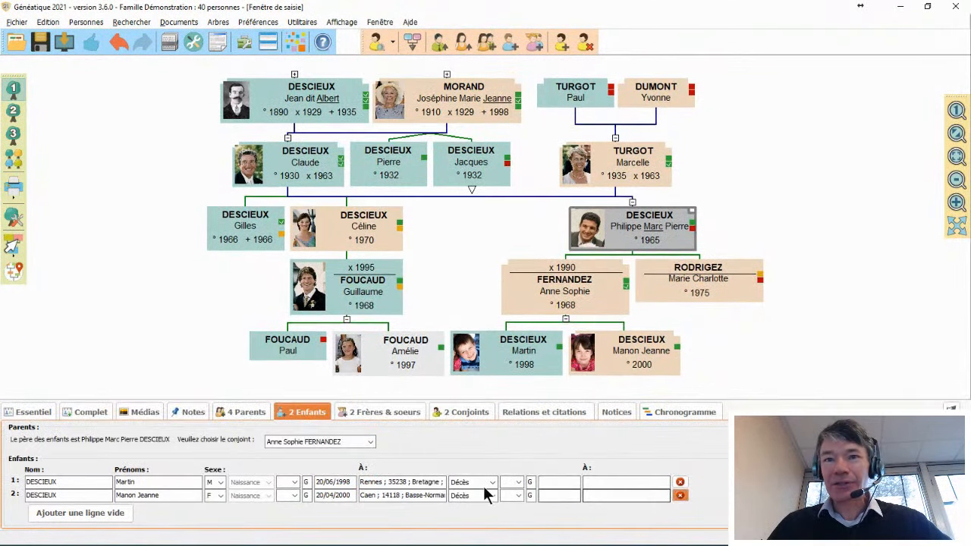
# Add a son to the engineer with the spouse set to "Inconnue ou non identifiée", giving him the surname INCONNU and a first name.
pyautogui.click(301, 443)
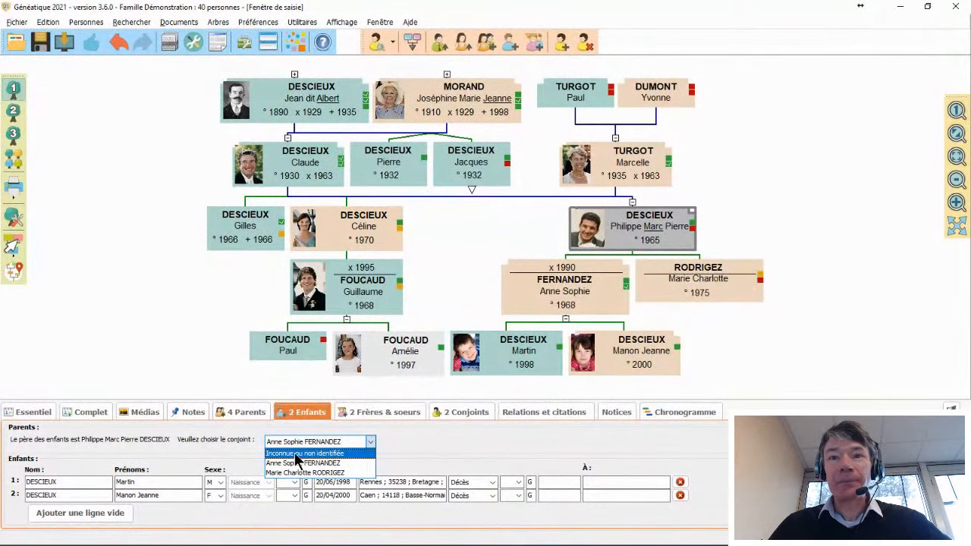
pyautogui.click(296, 455)
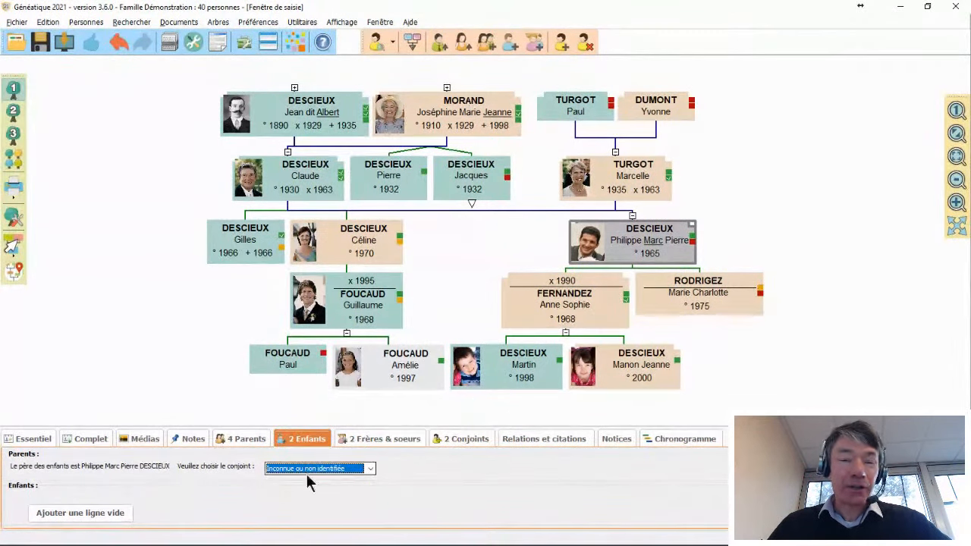
pyautogui.click(85, 516)
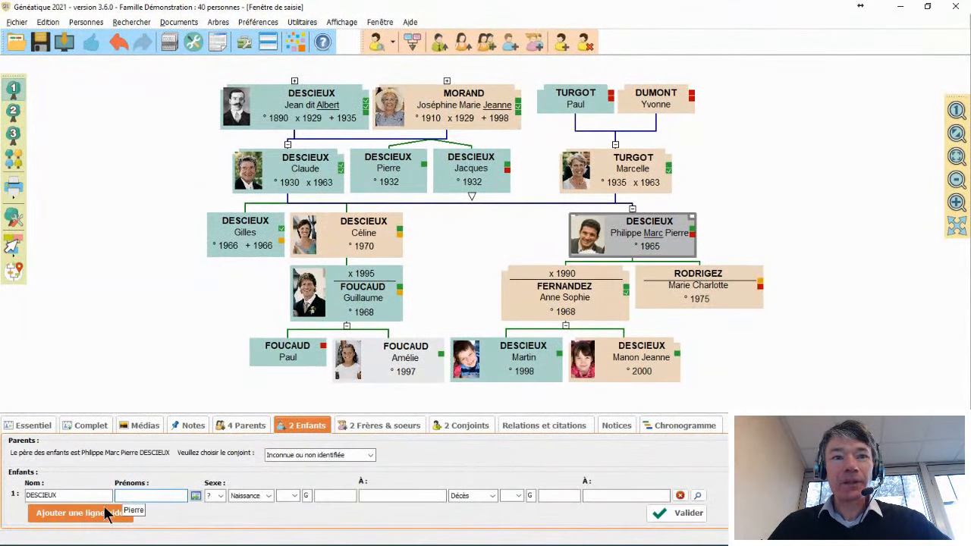
pyautogui.hotkey('shift', 'Tab')
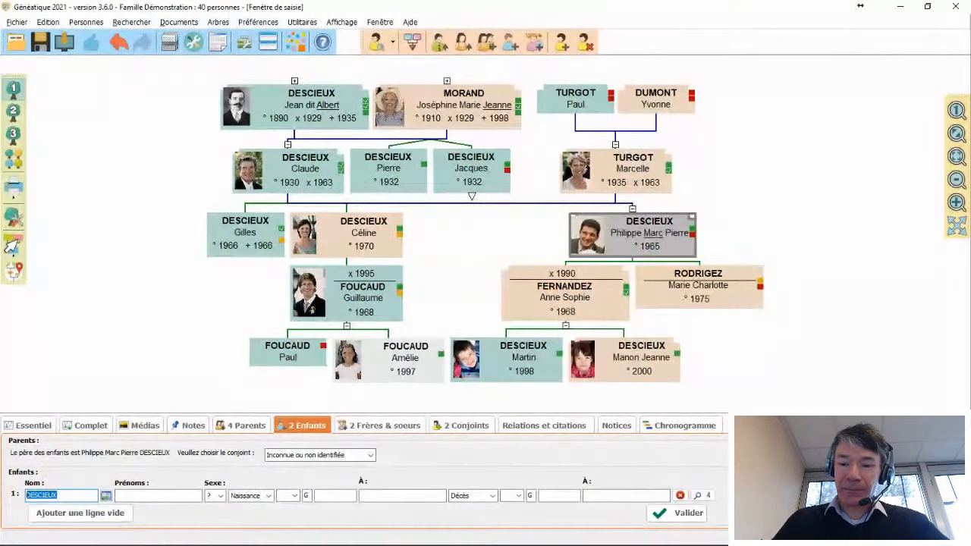
pyautogui.write('INCO')
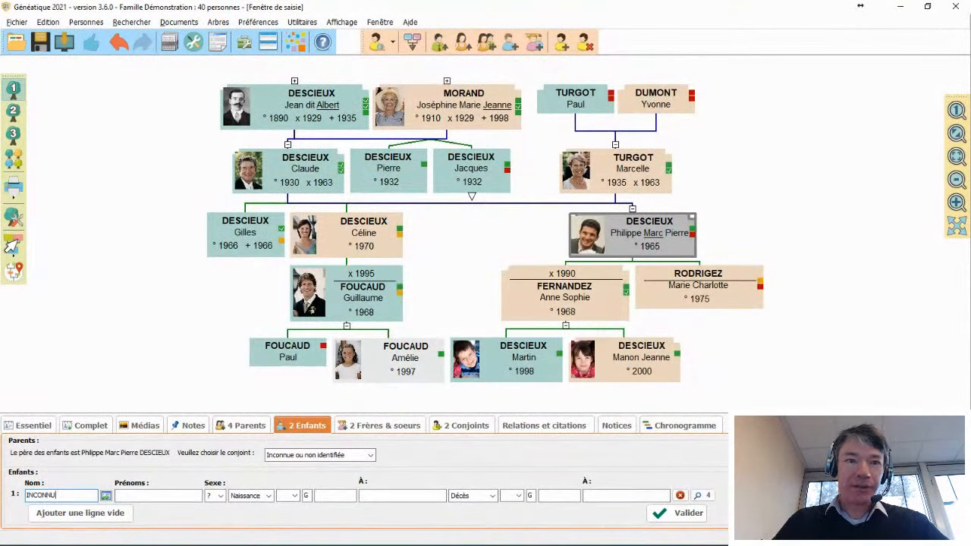
pyautogui.write('NNU')
pyautogui.press('Tab')
pyautogui.write('Pierre')
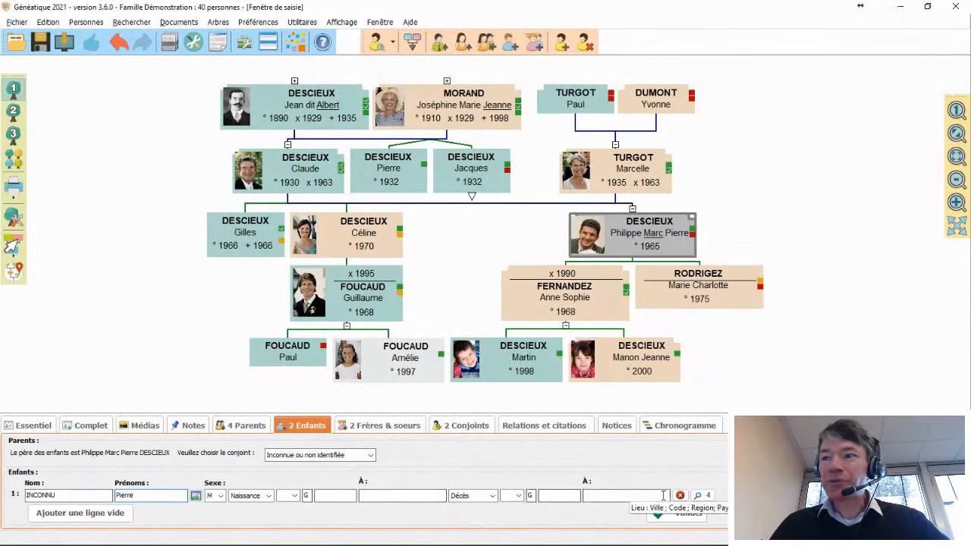
pyautogui.click(697, 515)
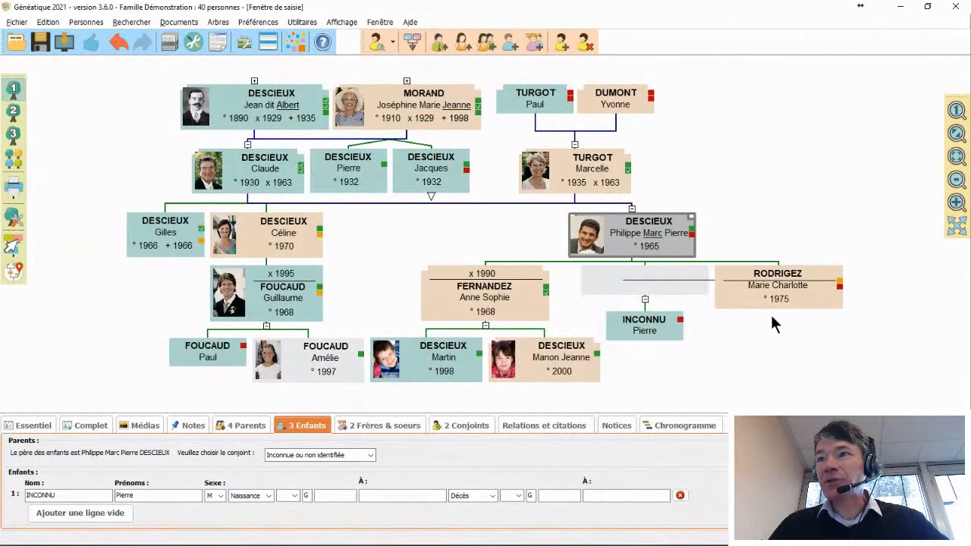
# View the tree from the newly added child, then switch back to his father the engineer.
pyautogui.click(650, 330)
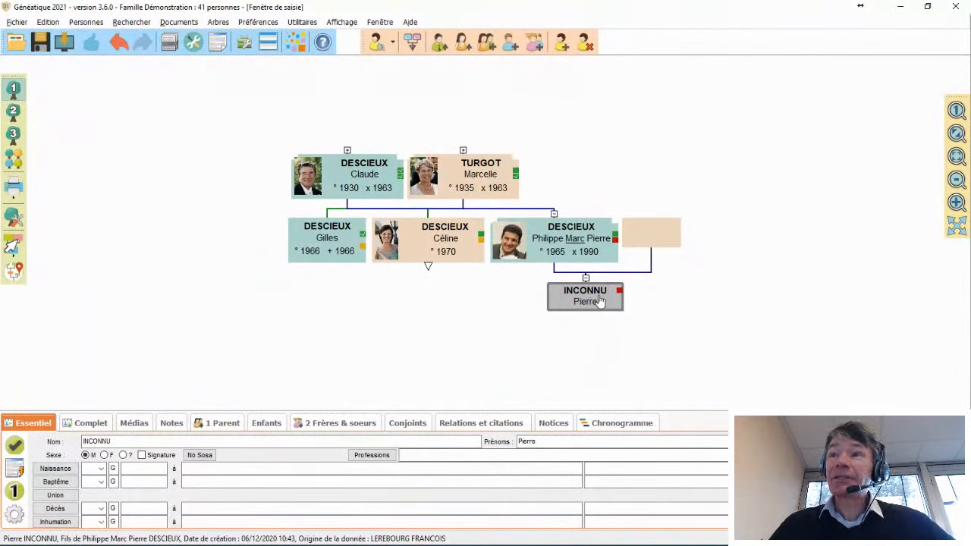
pyautogui.click(589, 240)
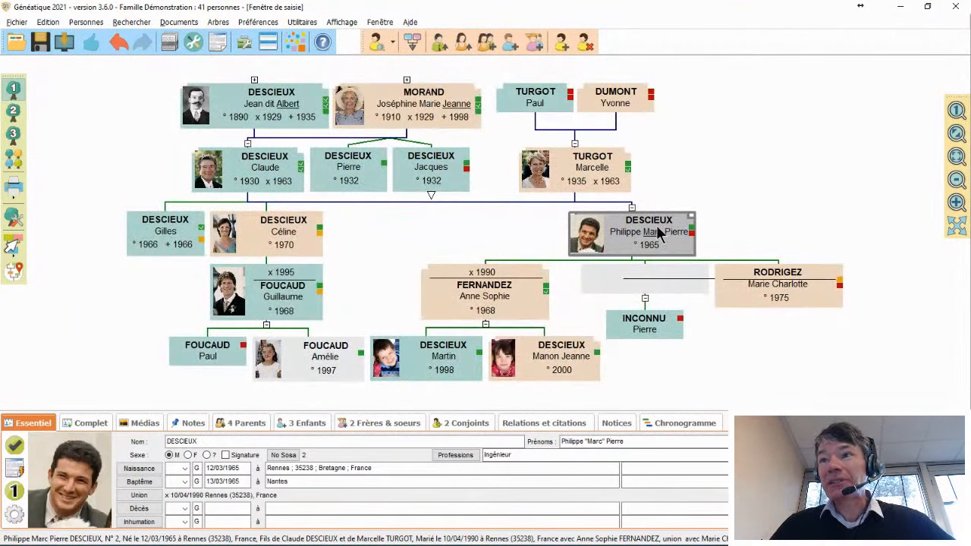
# Open a spouse entry from the unidentified mother's blank box, then select the new child without creating the empty record.
pyautogui.click(657, 286)
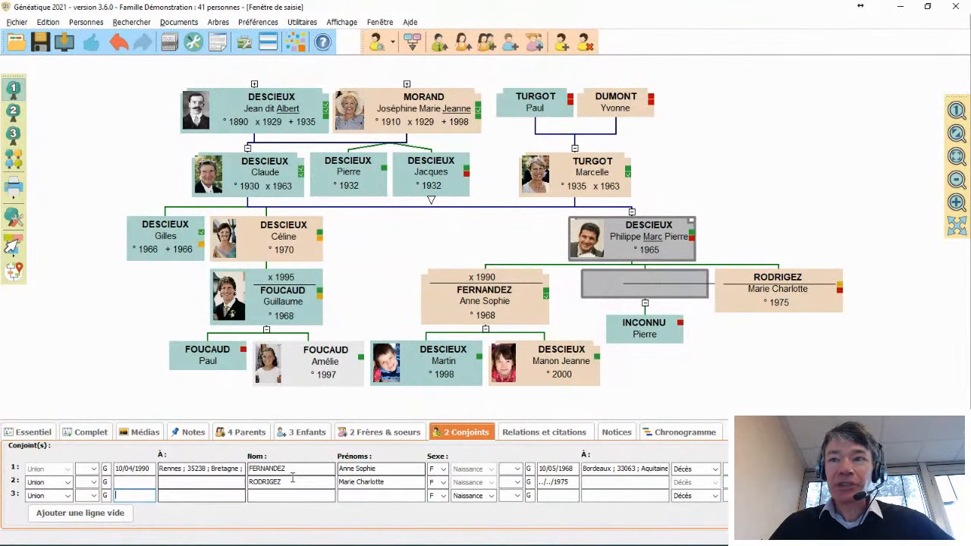
pyautogui.click(658, 336)
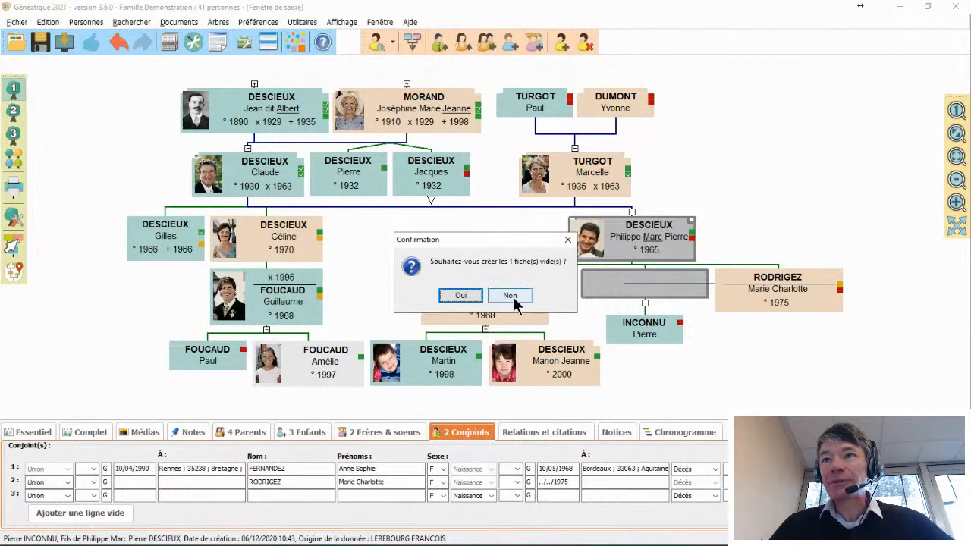
pyautogui.click(512, 295)
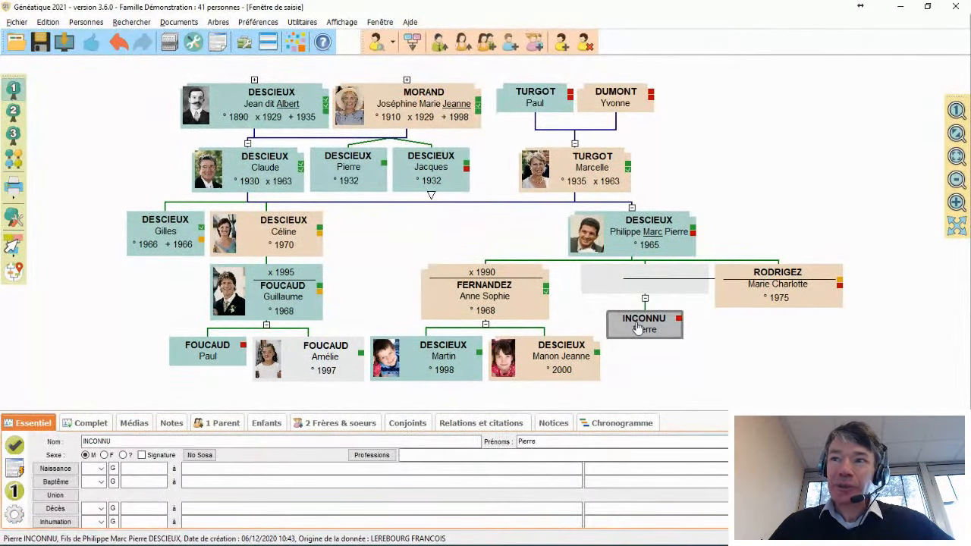
# Link the father's second partner, surname RODRIGEZ, as the new child's mother by searching existing people, then return to his essential details.
pyautogui.click(218, 426)
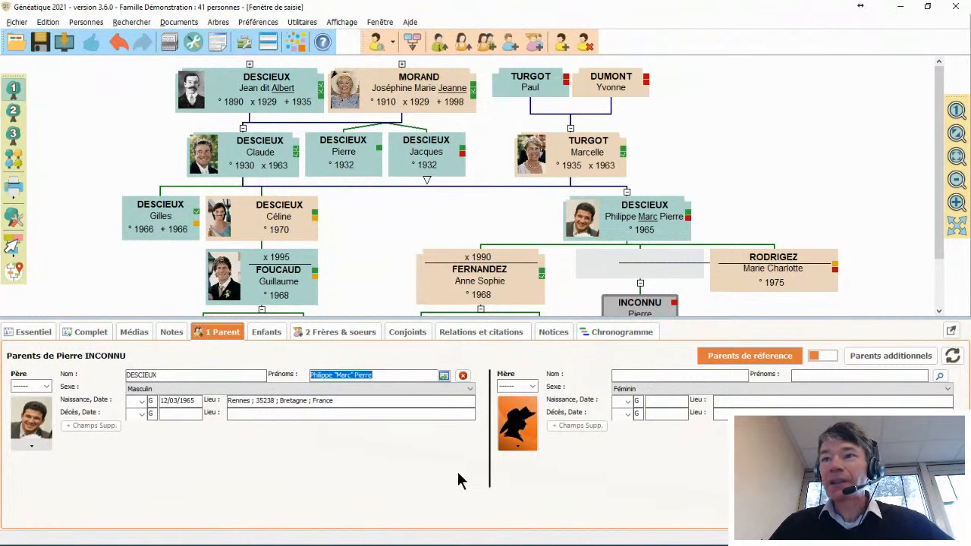
pyautogui.click(659, 375)
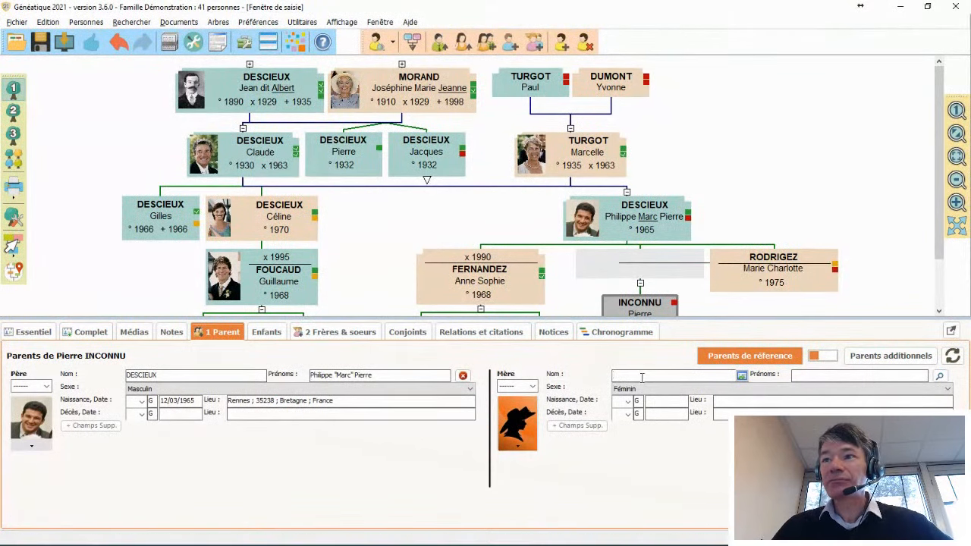
pyautogui.write('R')
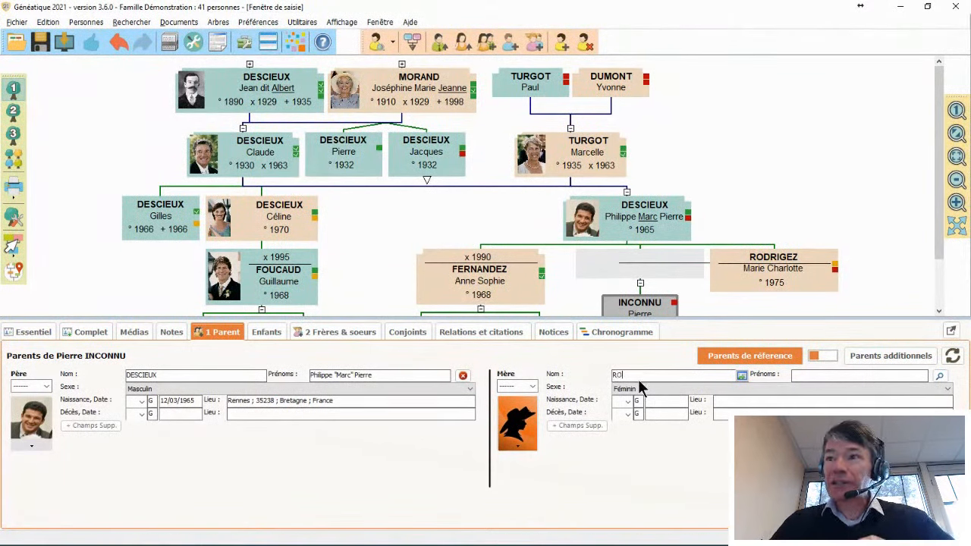
pyautogui.write('O')
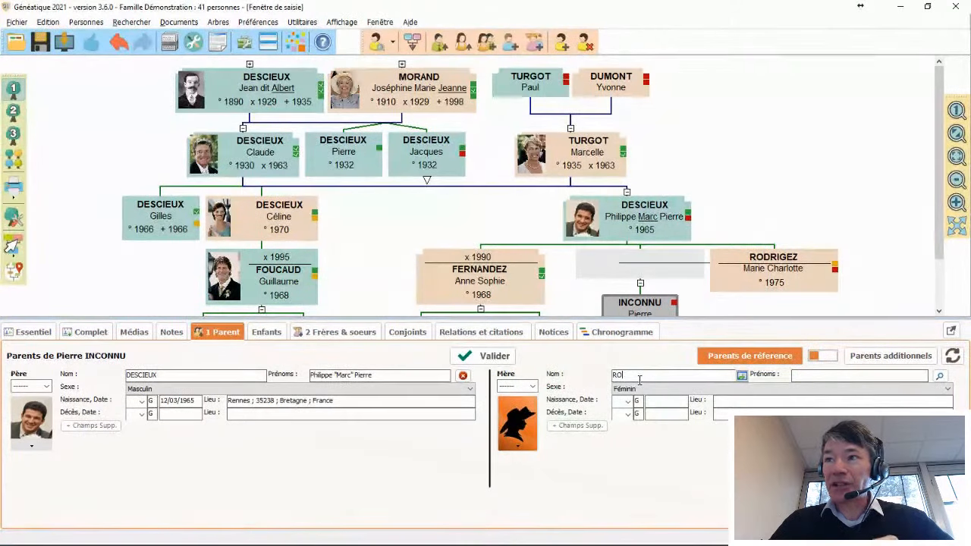
pyautogui.write('DRIGEZ')
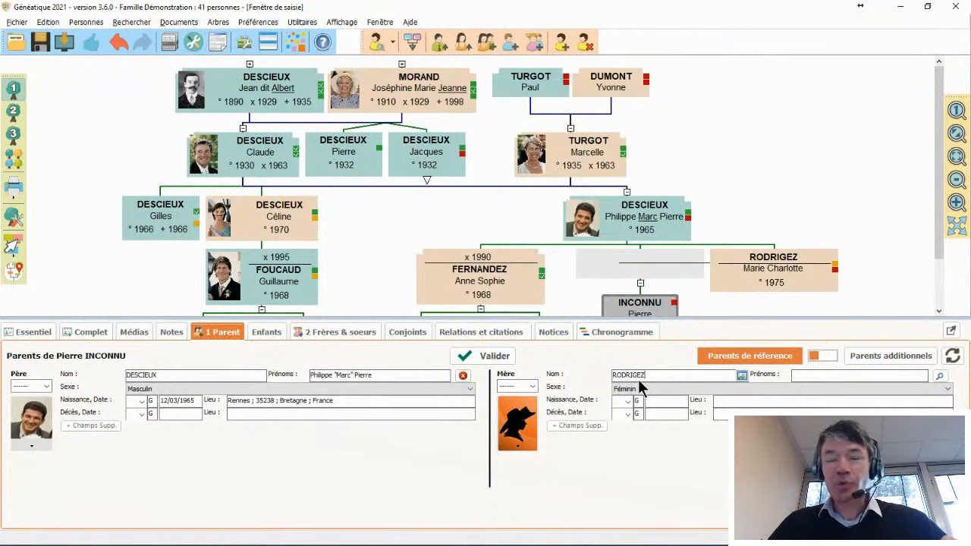
pyautogui.press('Tab')
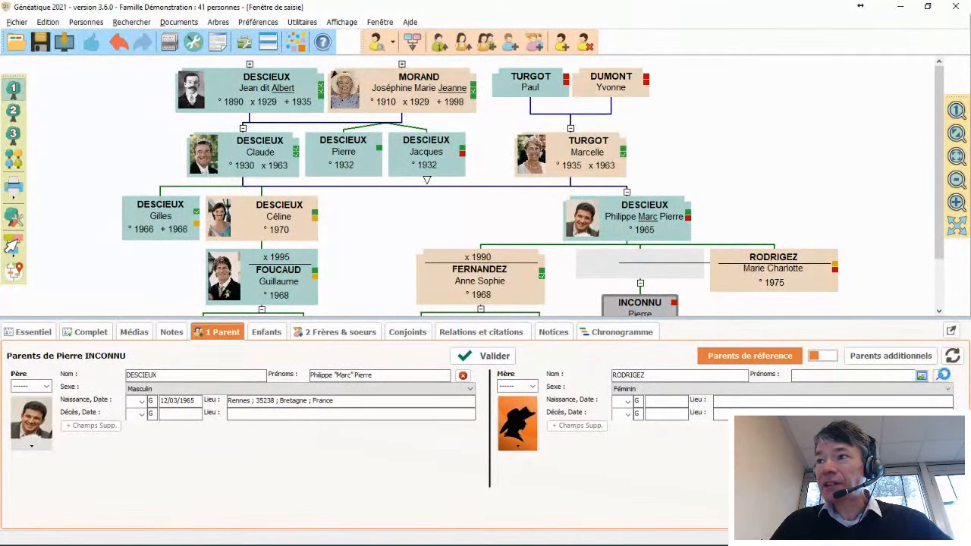
pyautogui.click(941, 376)
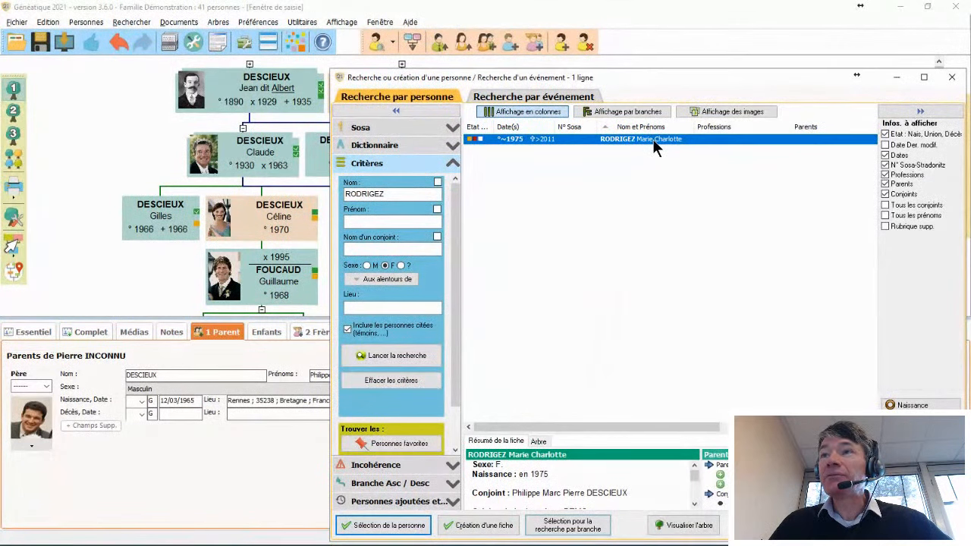
pyautogui.click(387, 529)
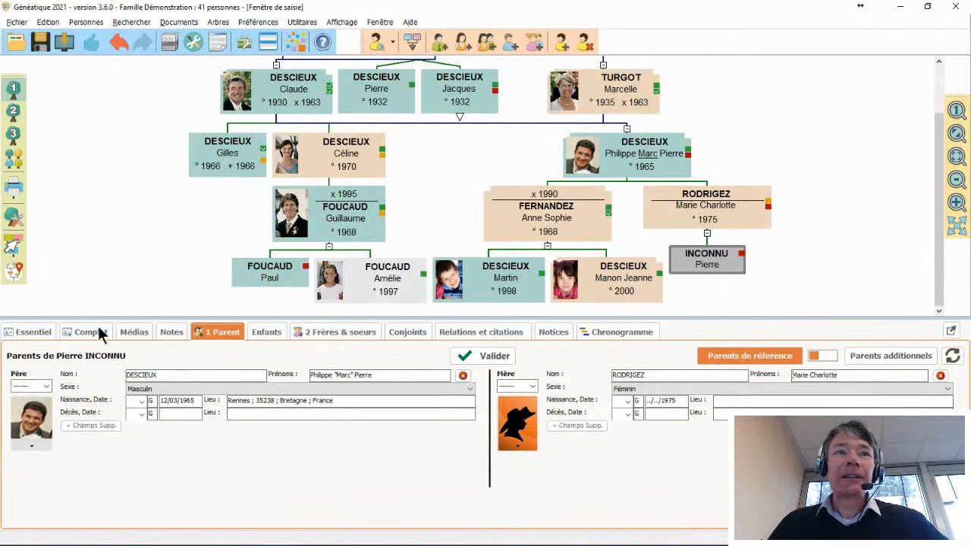
pyautogui.click(28, 332)
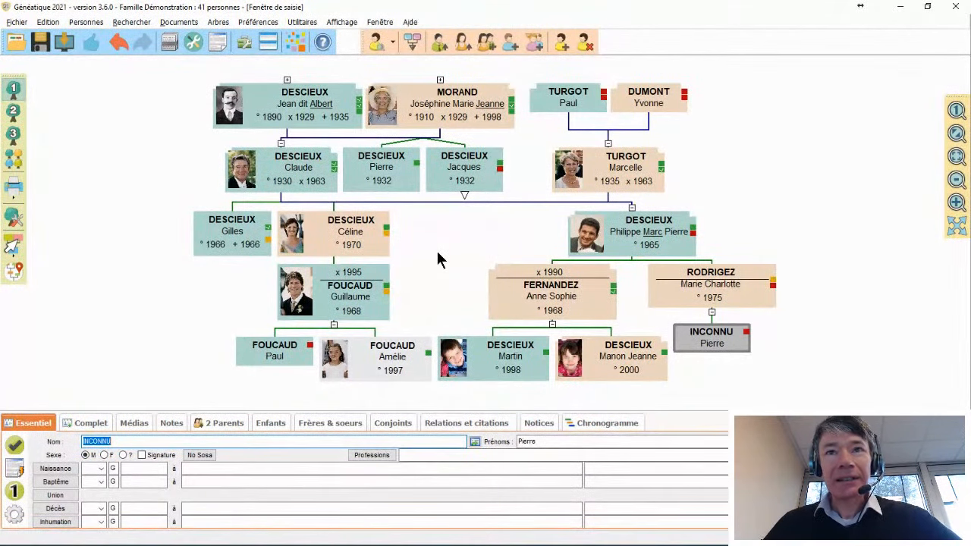
# View the paternal grandfather's record with his birth and marriage event details, then view his son whose descendants are collapsed.
pyautogui.click(338, 119)
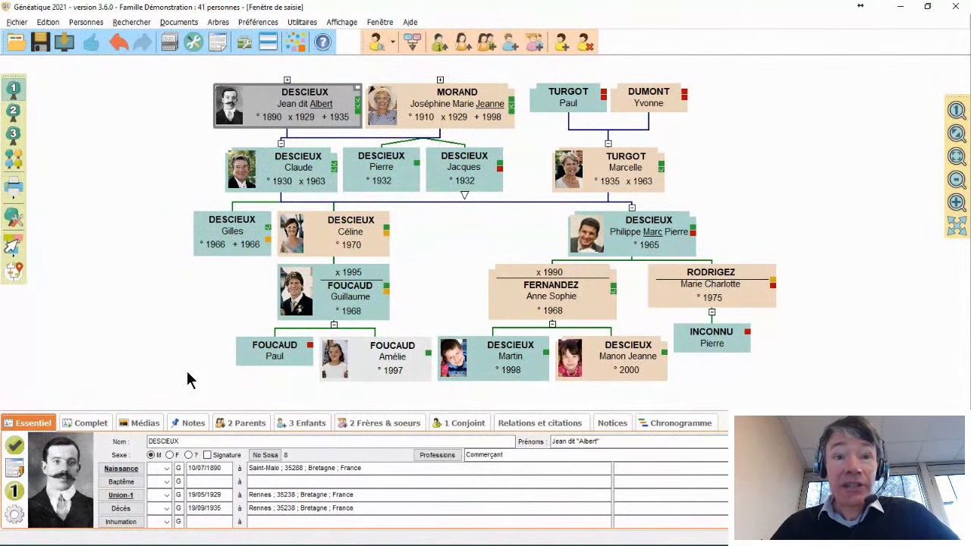
pyautogui.moveTo(131, 472)
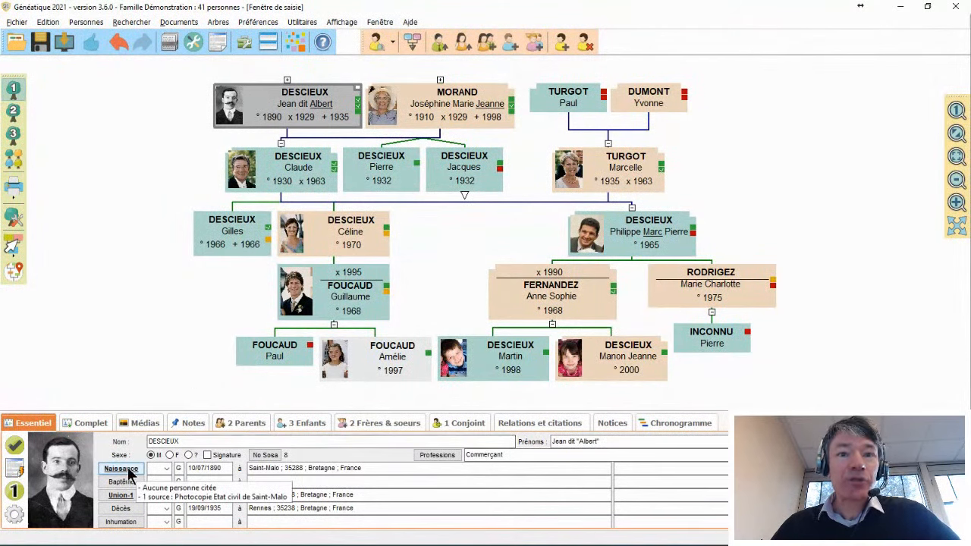
pyautogui.moveTo(122, 497)
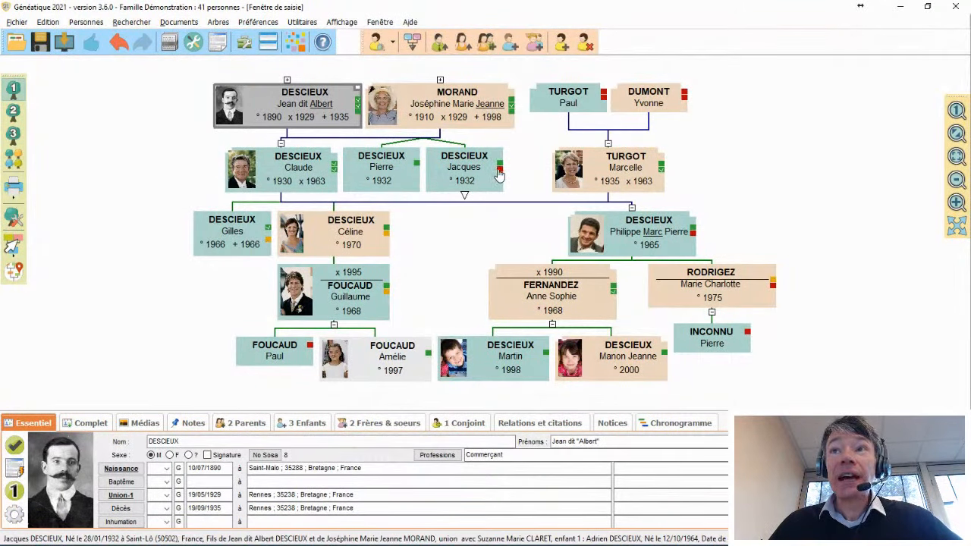
pyautogui.click(484, 186)
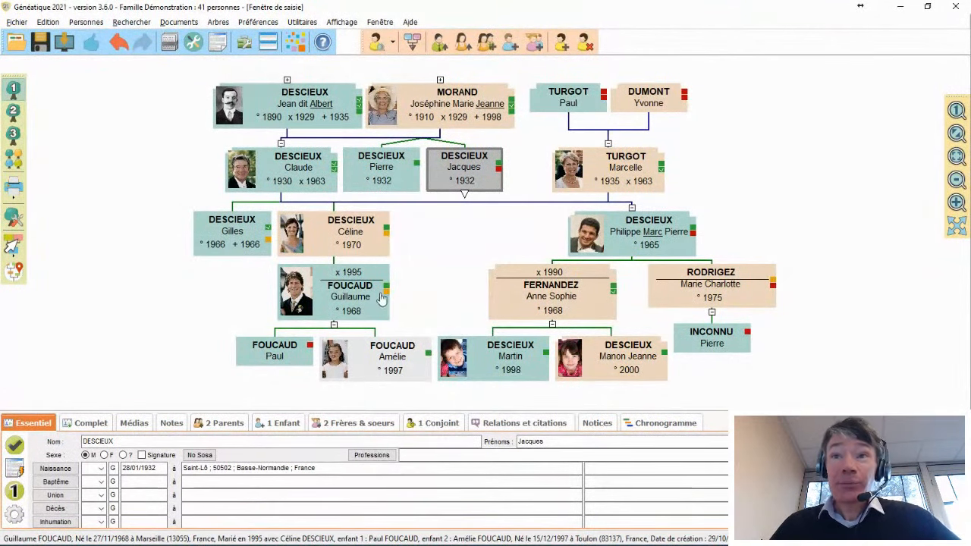
# Open the journalist daughter's baptism event and start adding a cited person to it.
pyautogui.click(386, 240)
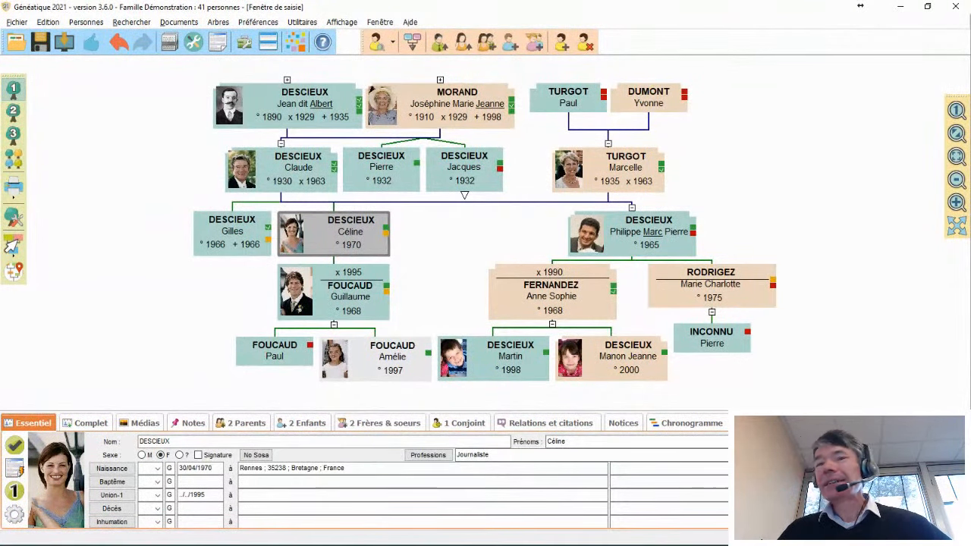
pyautogui.click(112, 483)
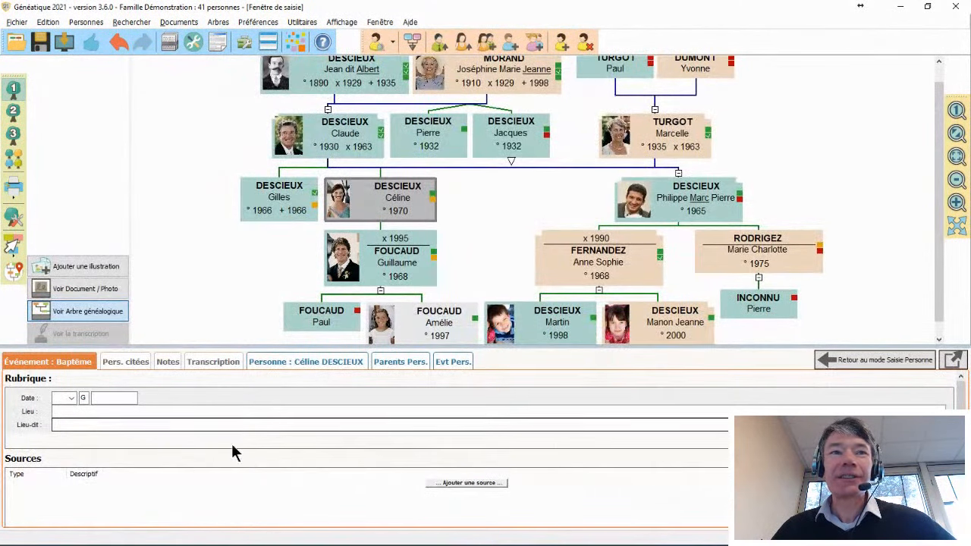
pyautogui.click(127, 361)
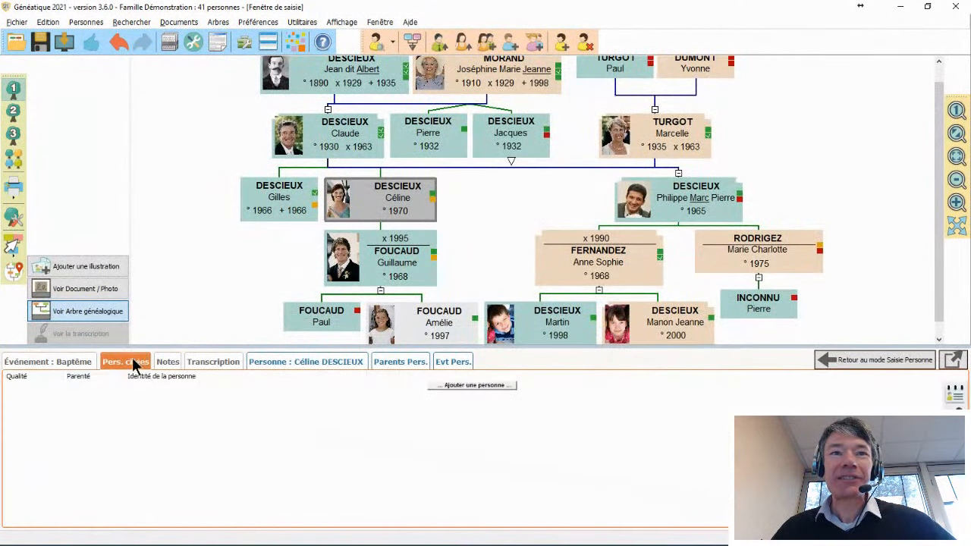
pyautogui.click(482, 384)
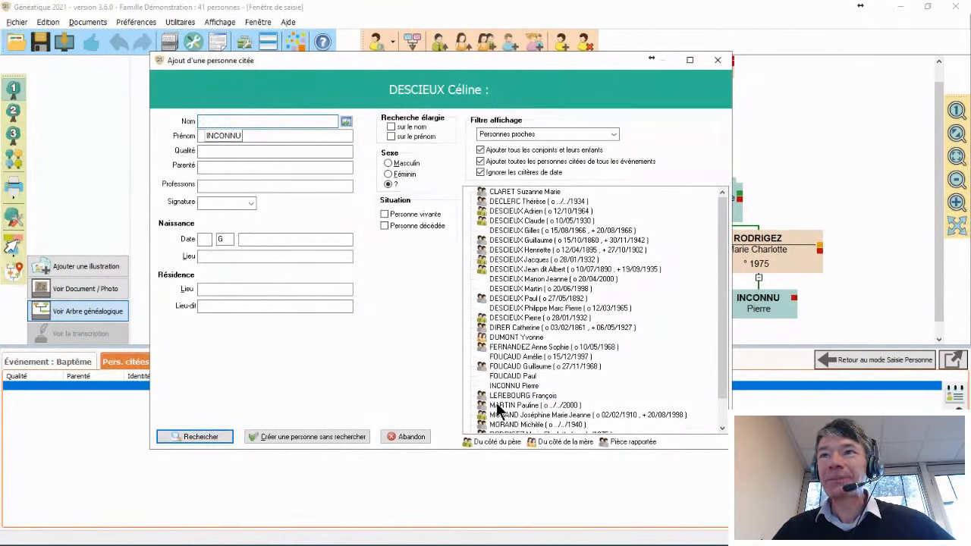
# Compare the kinship filled in for various close relatives as cited persons at the baptism, then abandon without adding anyone.
pyautogui.click(522, 212)
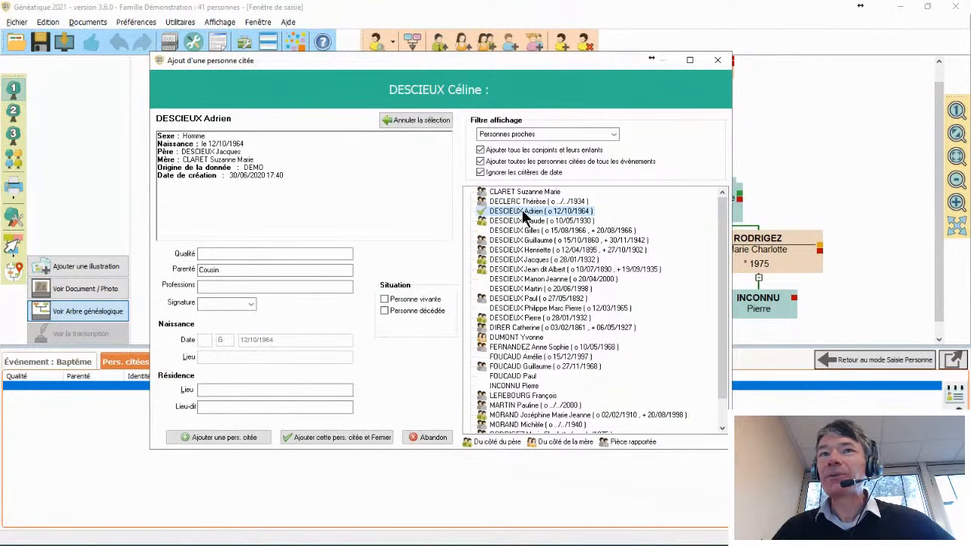
pyautogui.click(521, 231)
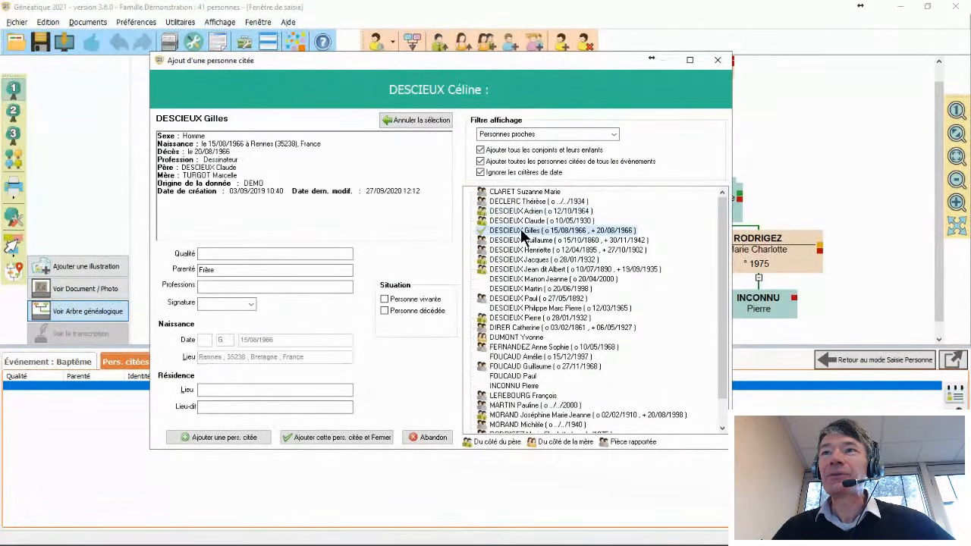
pyautogui.click(221, 270)
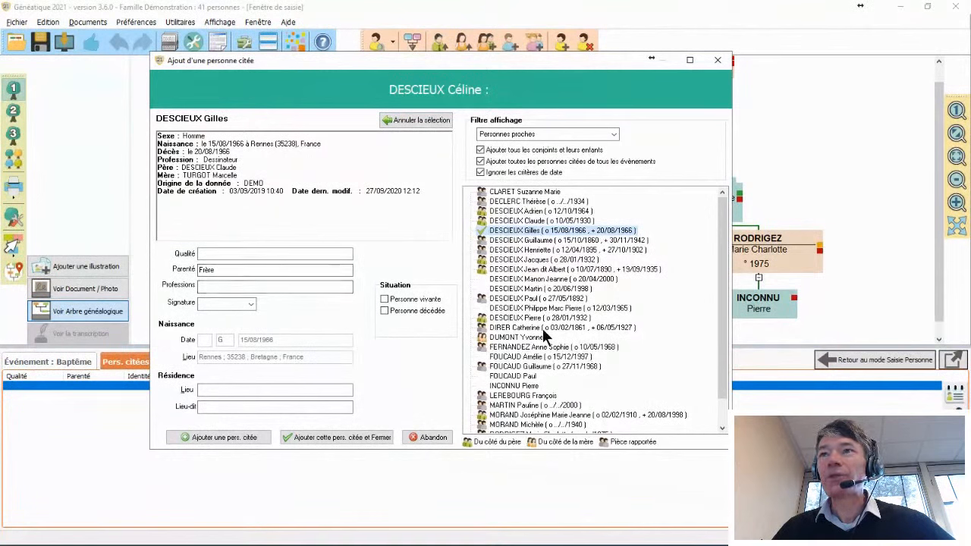
pyautogui.click(514, 259)
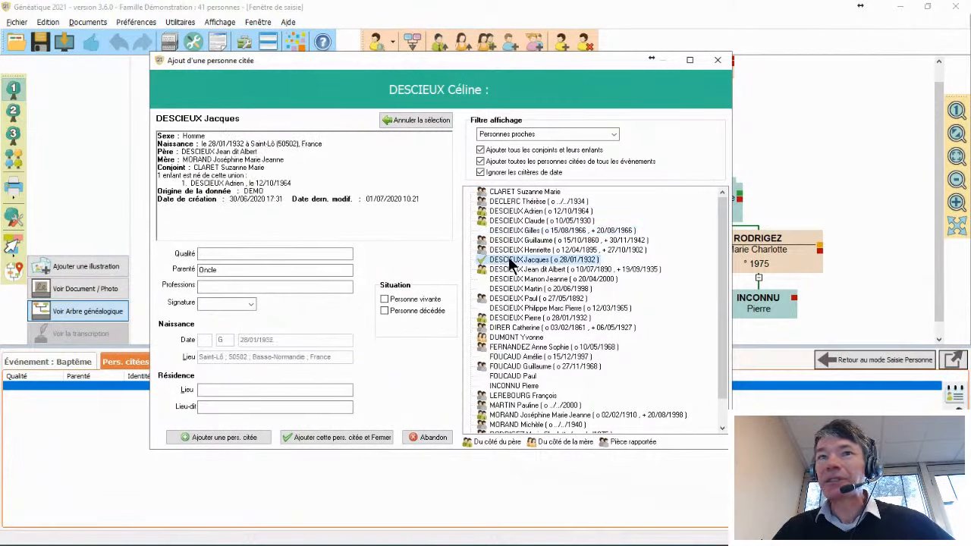
pyautogui.click(512, 271)
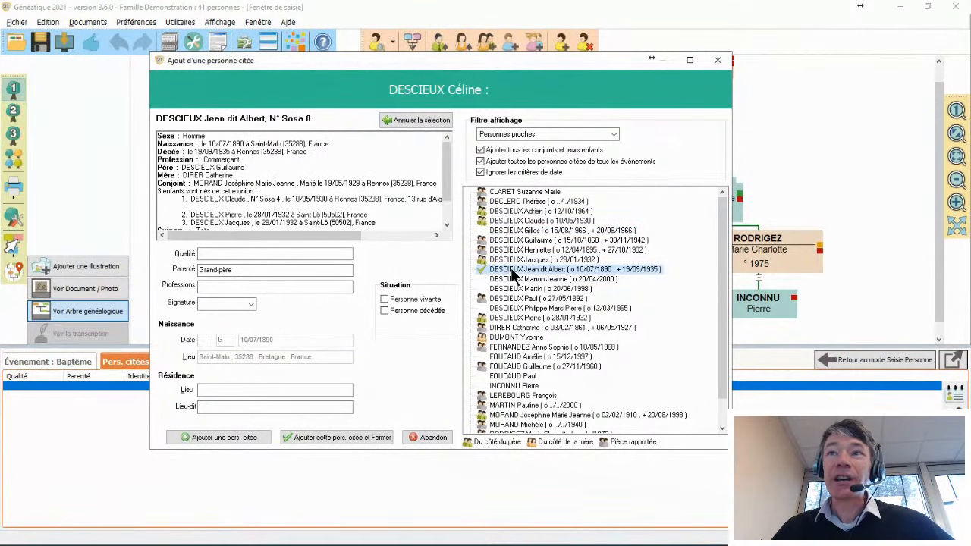
pyautogui.click(513, 278)
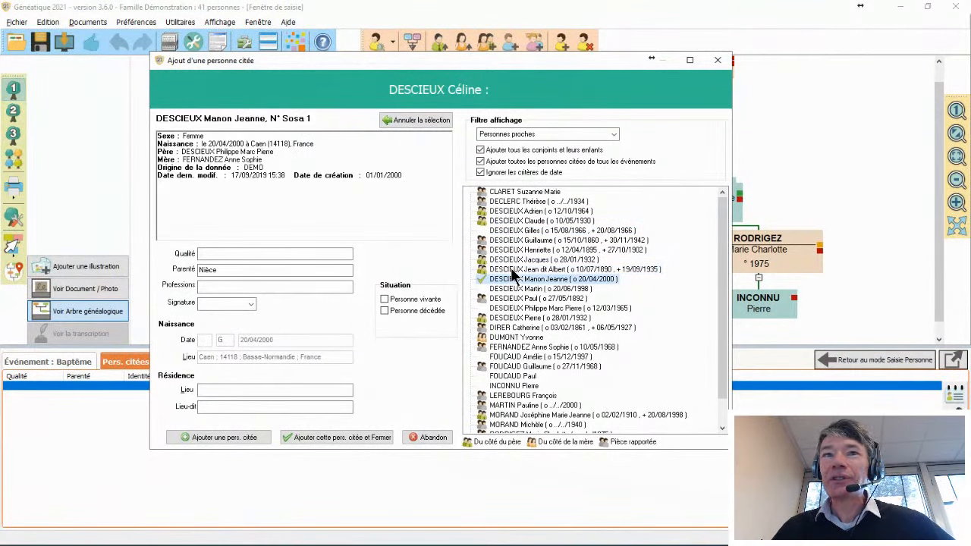
pyautogui.press('Down')
pyautogui.press('Down')
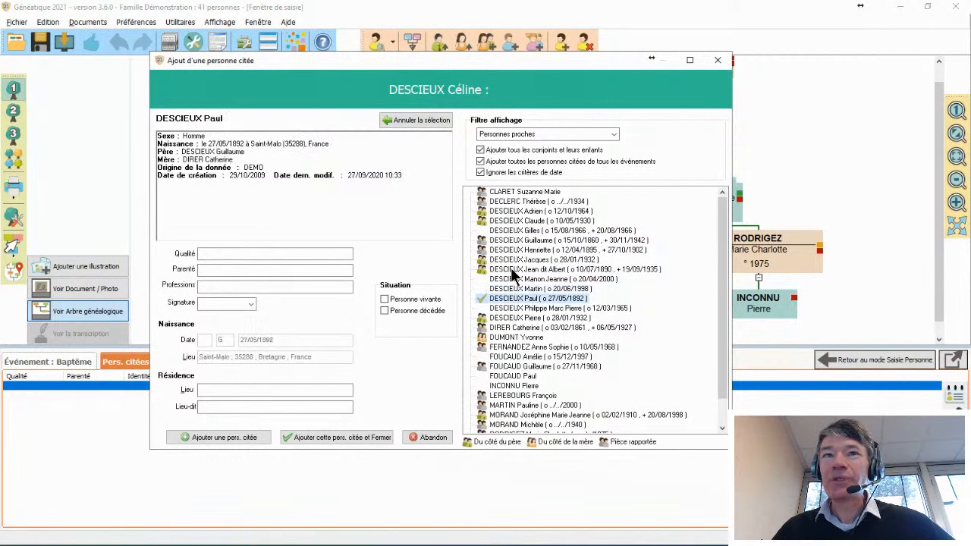
pyautogui.press('Up')
pyautogui.press('Up')
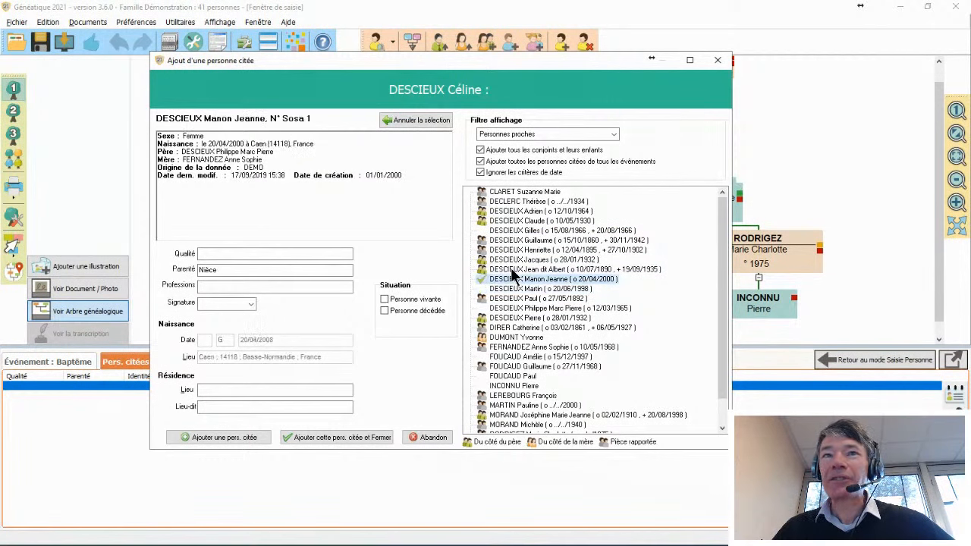
pyautogui.press('Up')
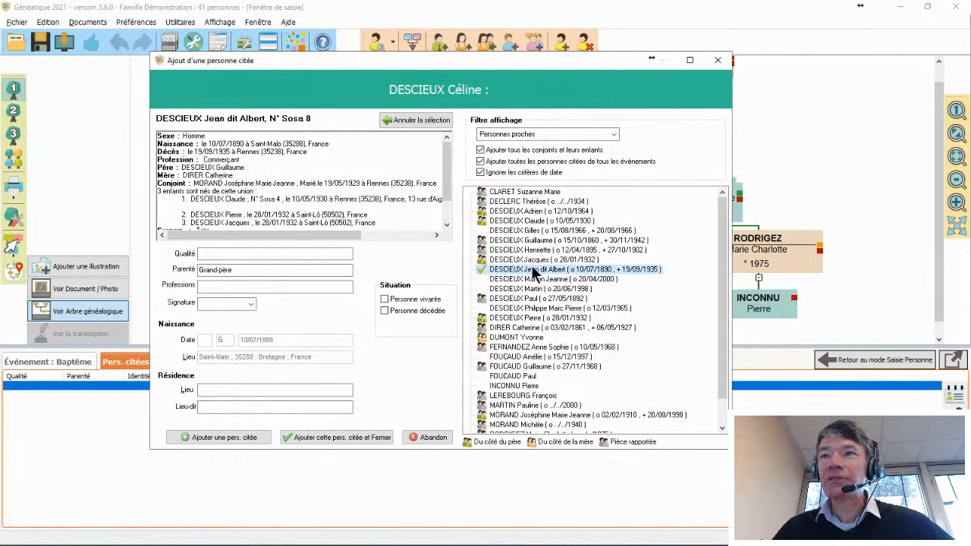
pyautogui.click(514, 259)
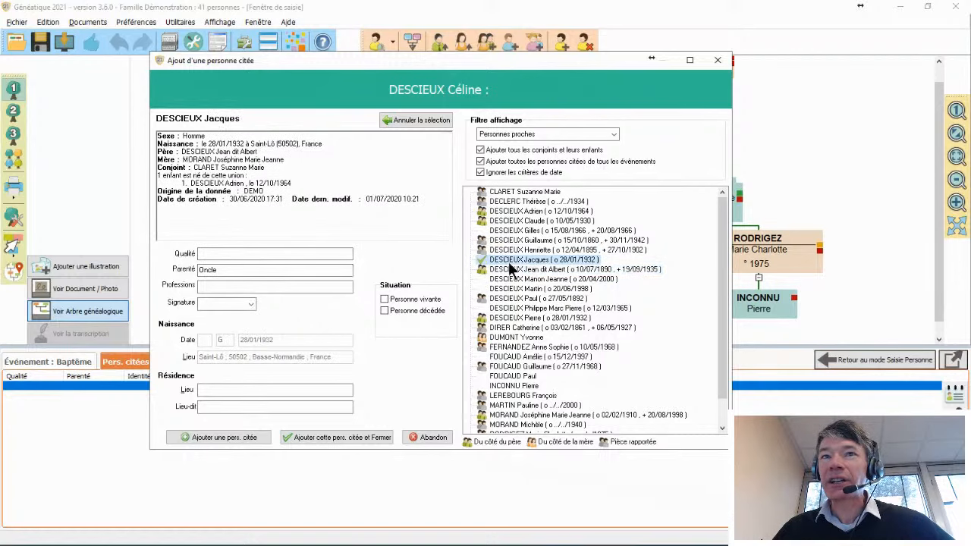
pyautogui.click(512, 250)
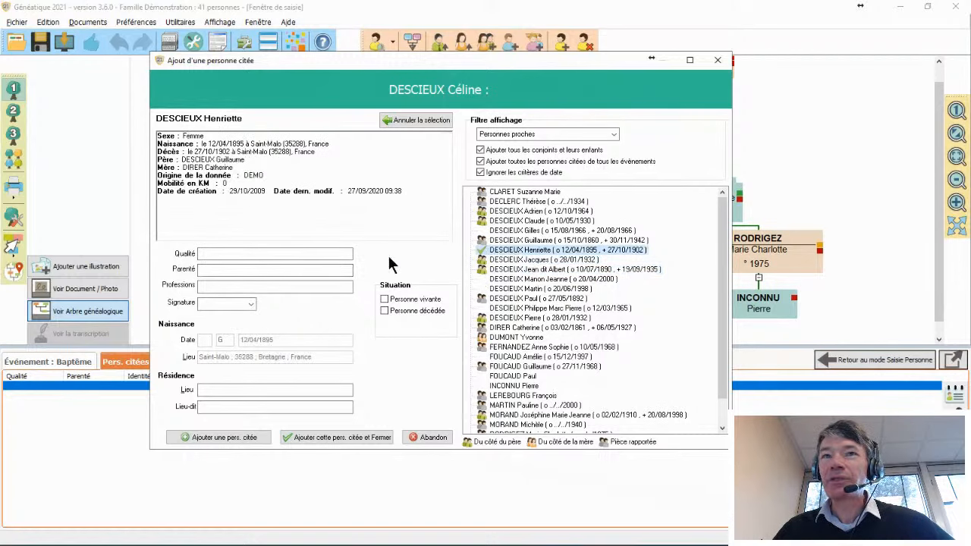
pyautogui.click(516, 240)
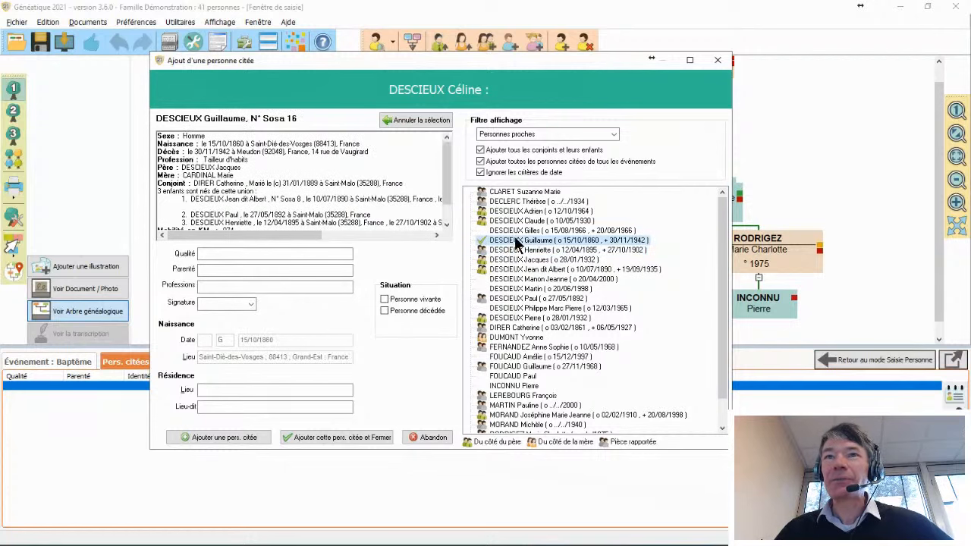
pyautogui.click(518, 220)
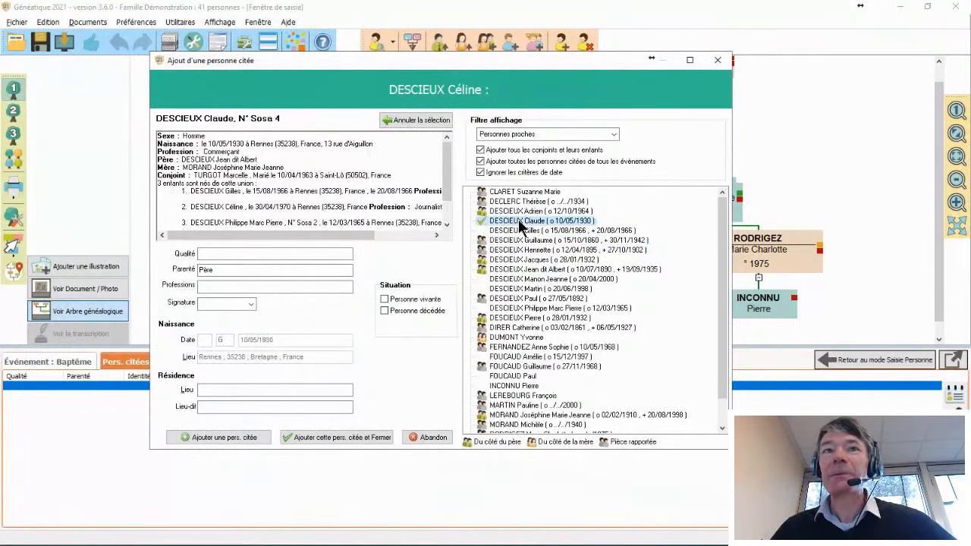
pyautogui.click(518, 212)
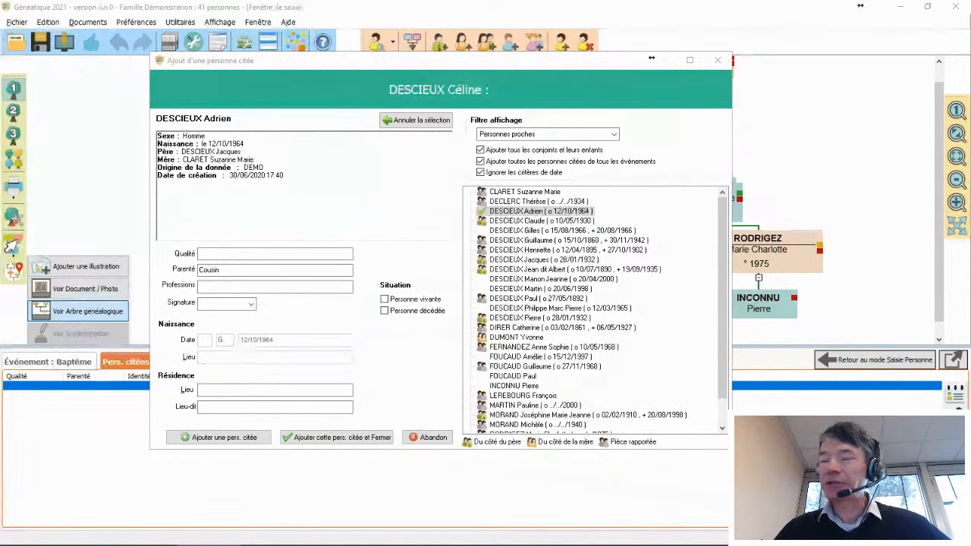
pyautogui.click(437, 437)
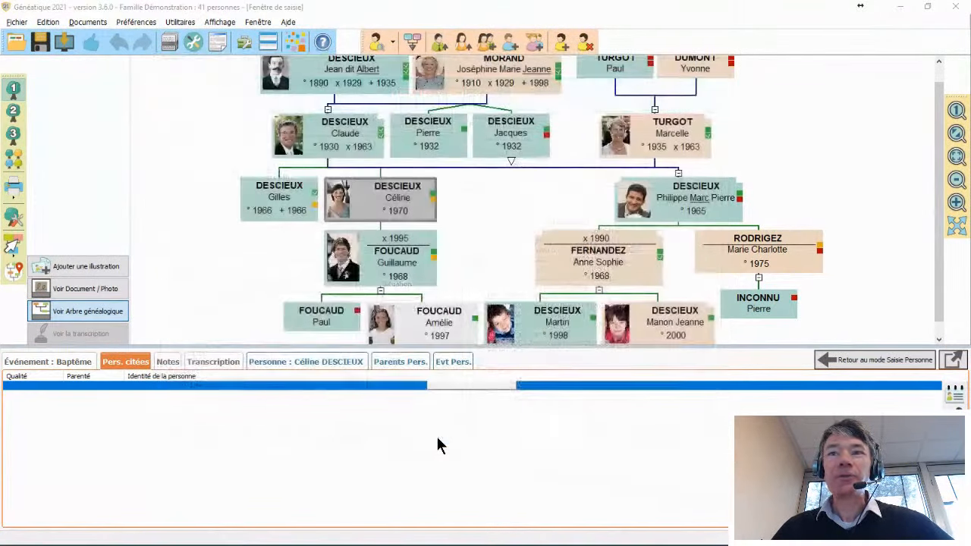
# Return to the journalist daughter's record and append two alternative spellings to her surname, separated by slashes.
pyautogui.doubleClick(386, 205)
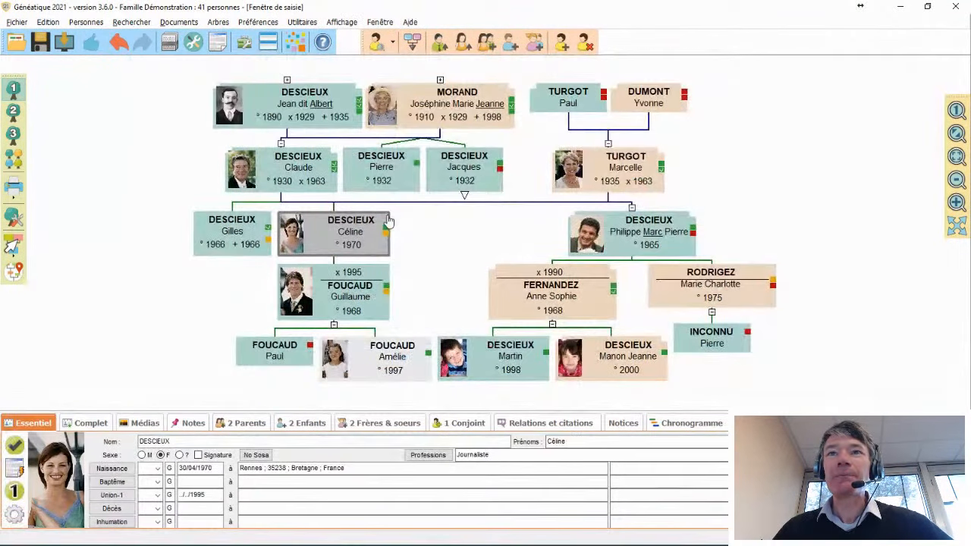
pyautogui.click(202, 441)
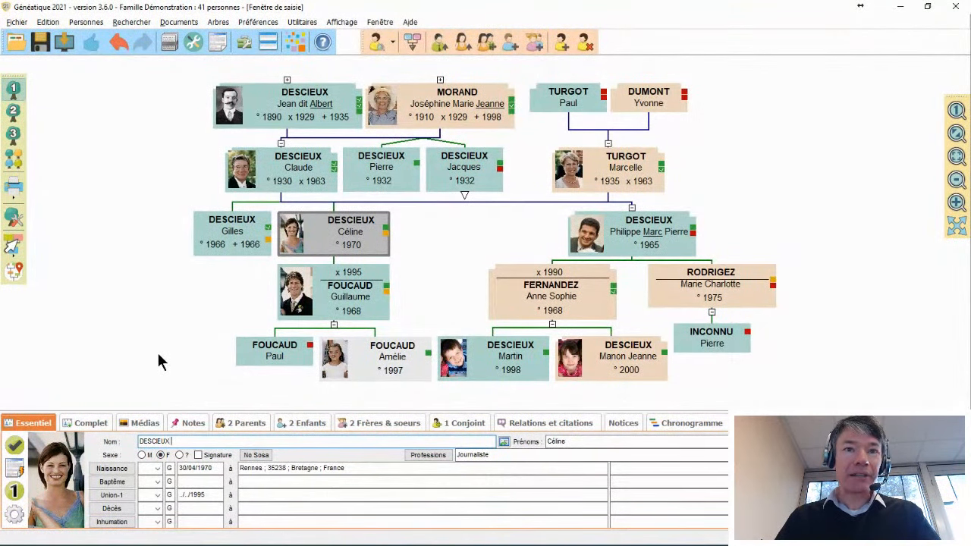
pyautogui.write('/')
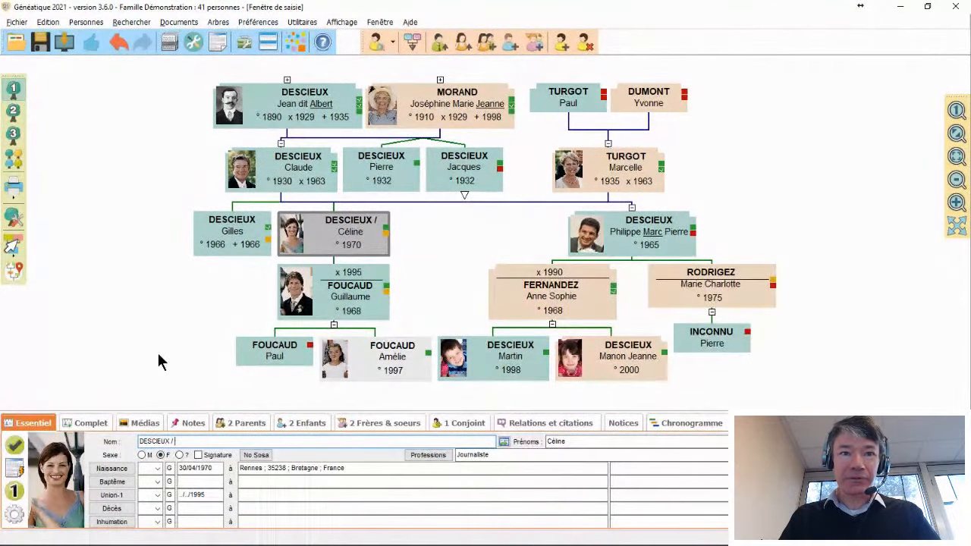
pyautogui.write('D')
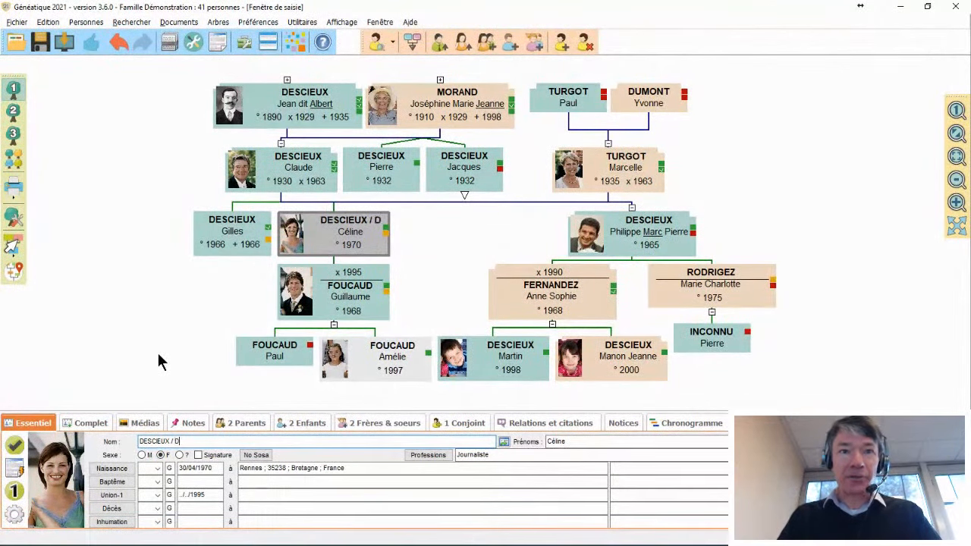
pyautogui.write('É')
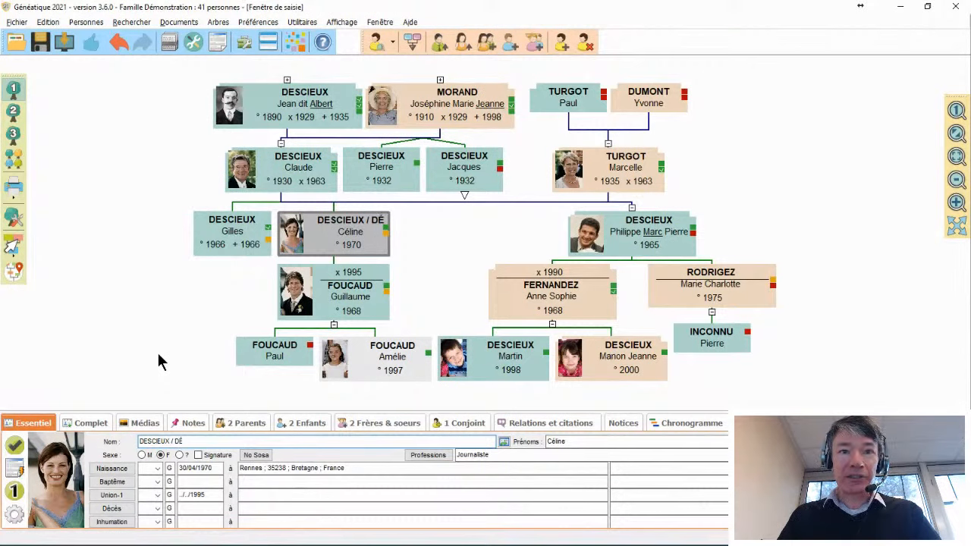
pyautogui.write('c')
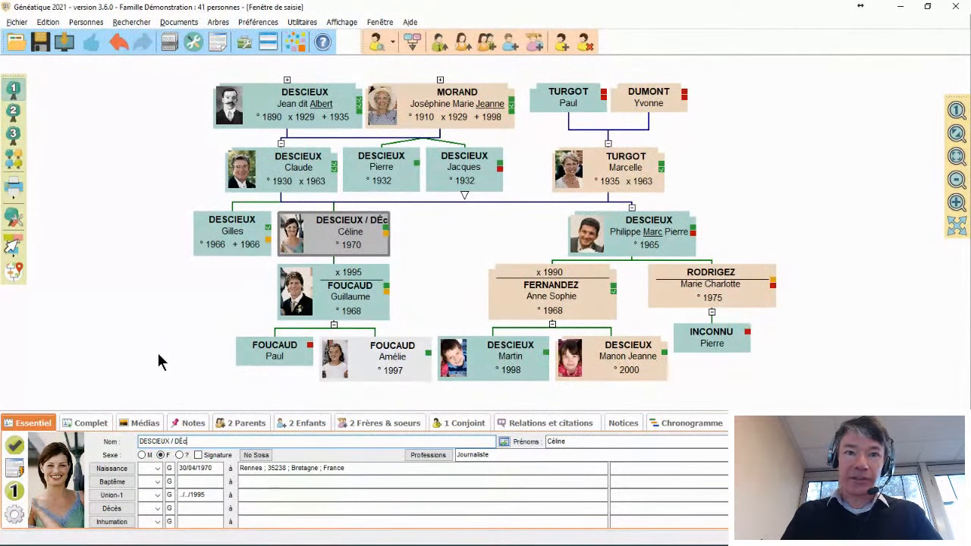
pyautogui.write('ie')
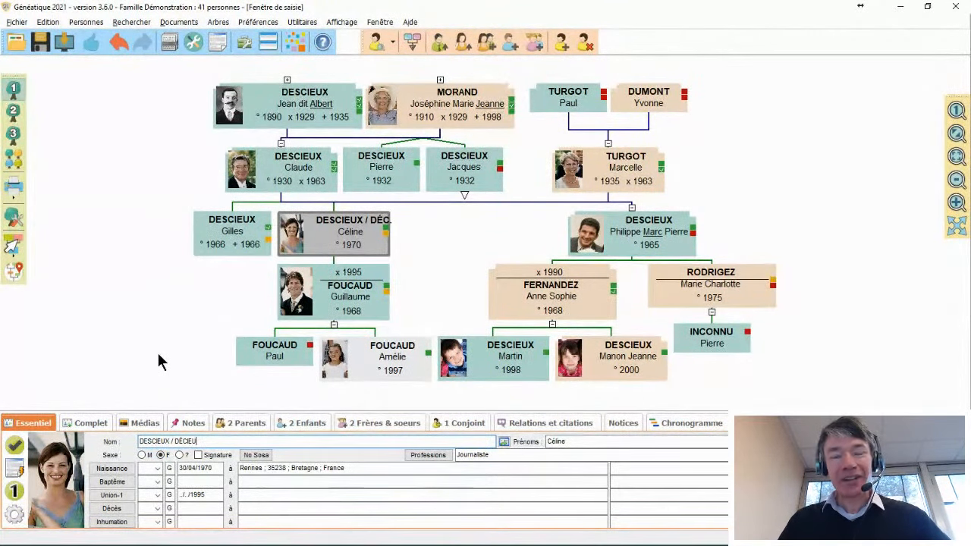
pyautogui.write('/ ')
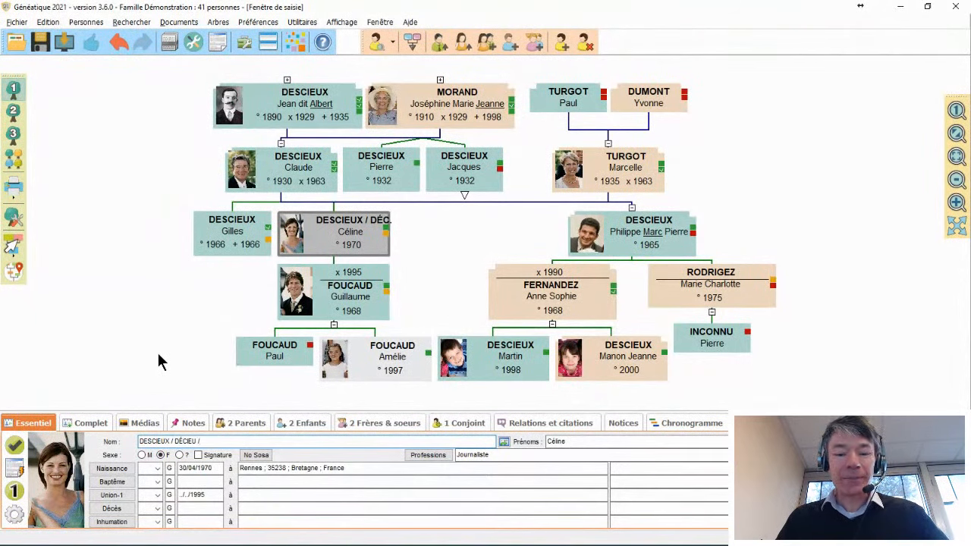
pyautogui.write('Des')
pyautogui.press('BackSpace')
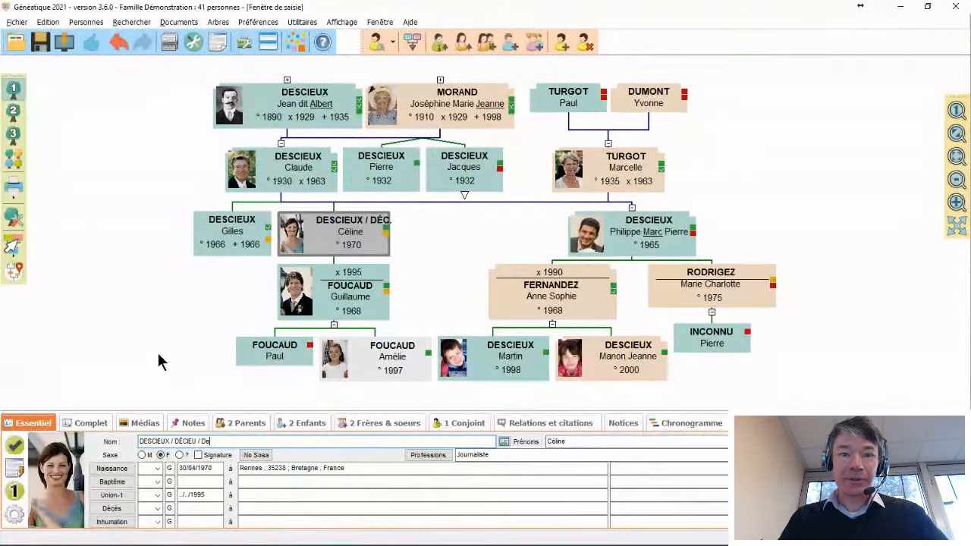
pyautogui.write('ES CIEUX')
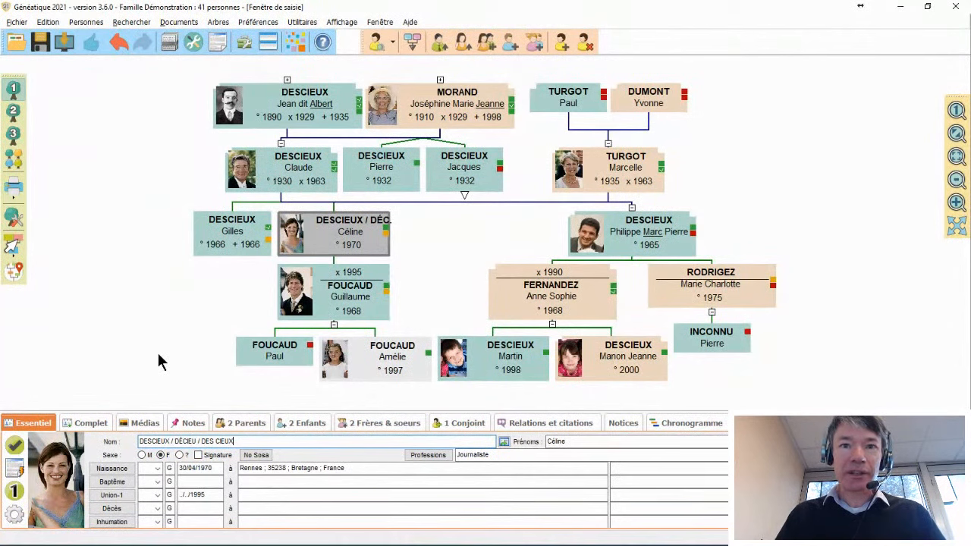
# Centre the tree on the journalist daughter, then on her photographer husband, and select her in his tree.
pyautogui.click(348, 237)
pyautogui.doubleClick(354, 234)
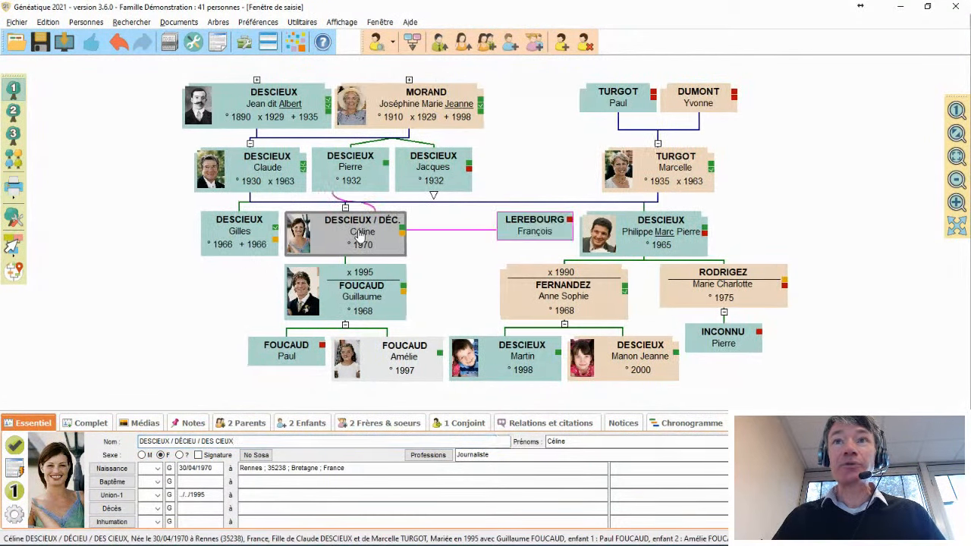
pyautogui.doubleClick(362, 287)
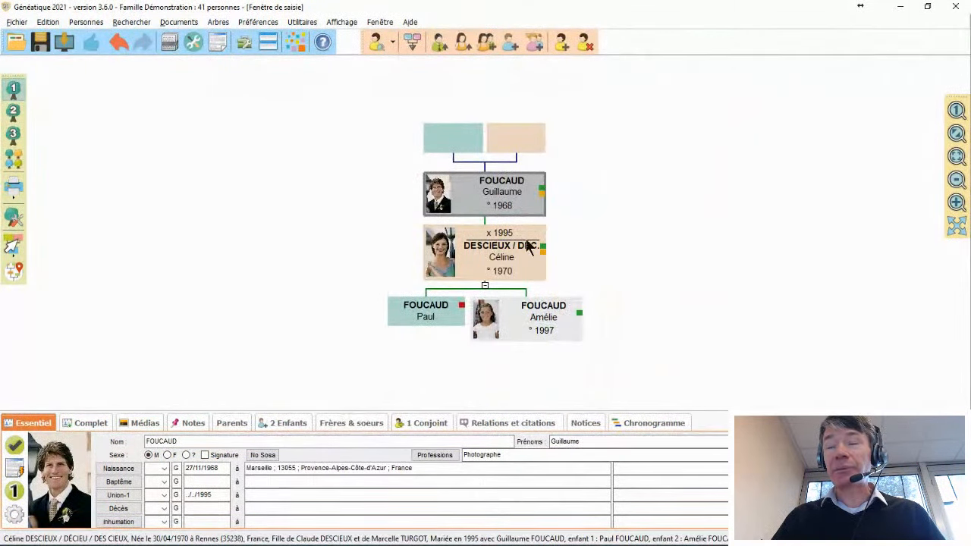
pyautogui.click(458, 253)
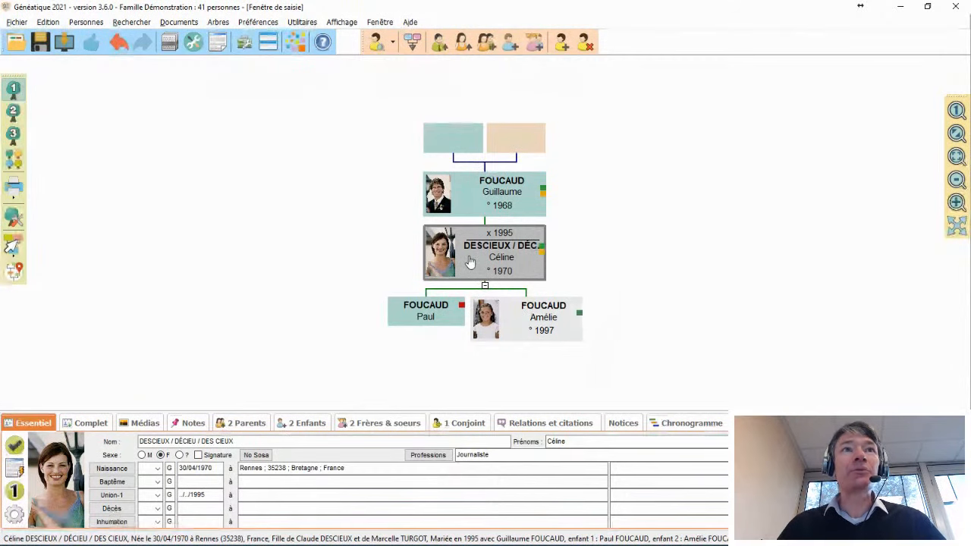
# Display the tree in mode 3, view the husband's record, then centre on his journalist wife and view her ancestors.
pyautogui.click(13, 136)
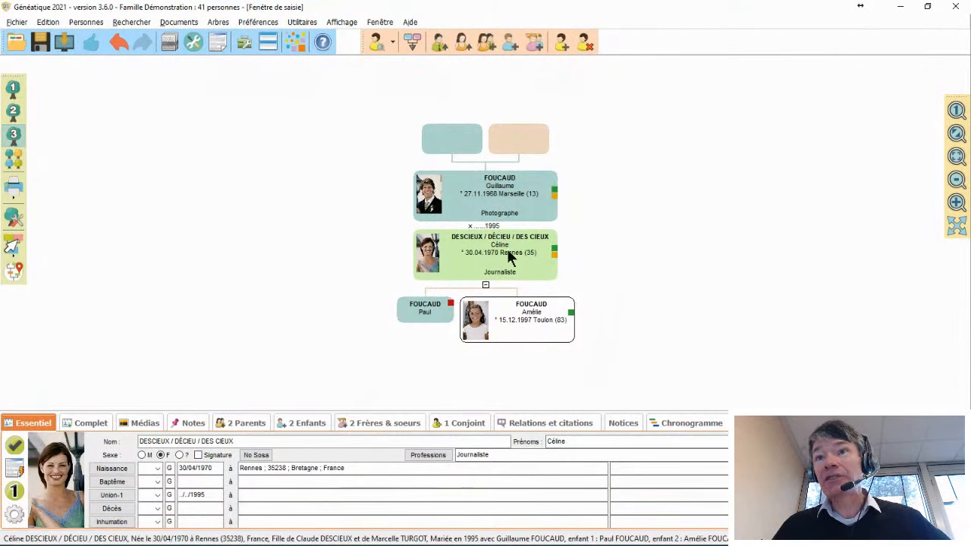
pyautogui.click(513, 195)
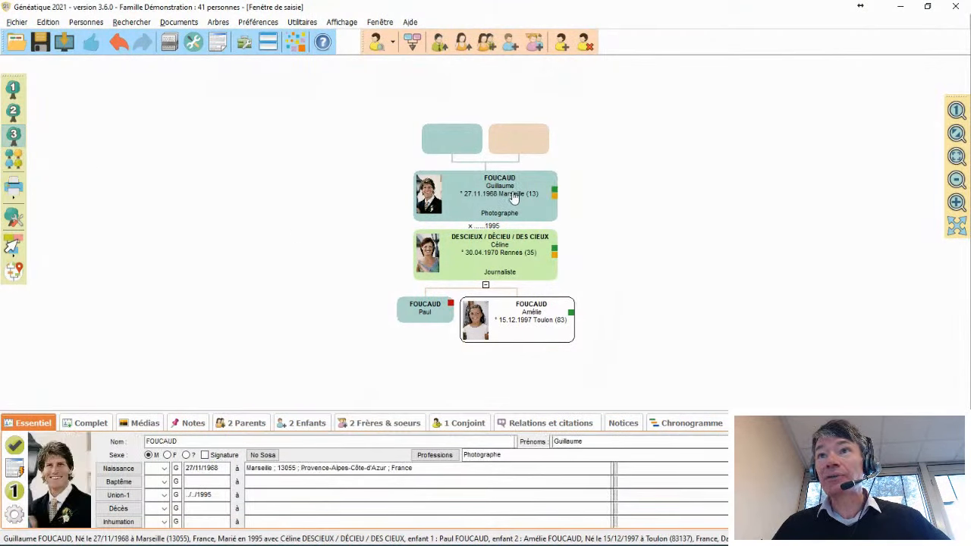
pyautogui.click(501, 253)
pyautogui.doubleClick(501, 253)
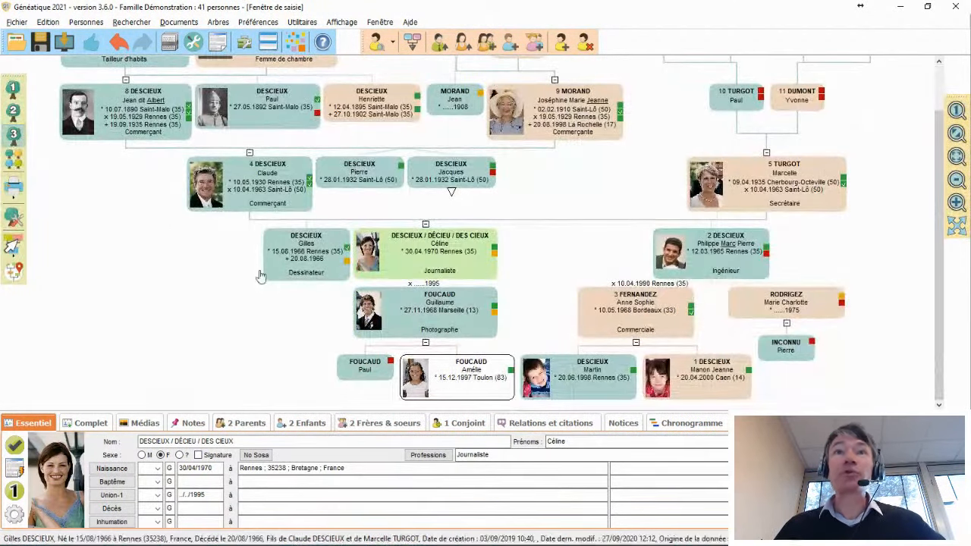
pyautogui.scroll(1, 120, 218)
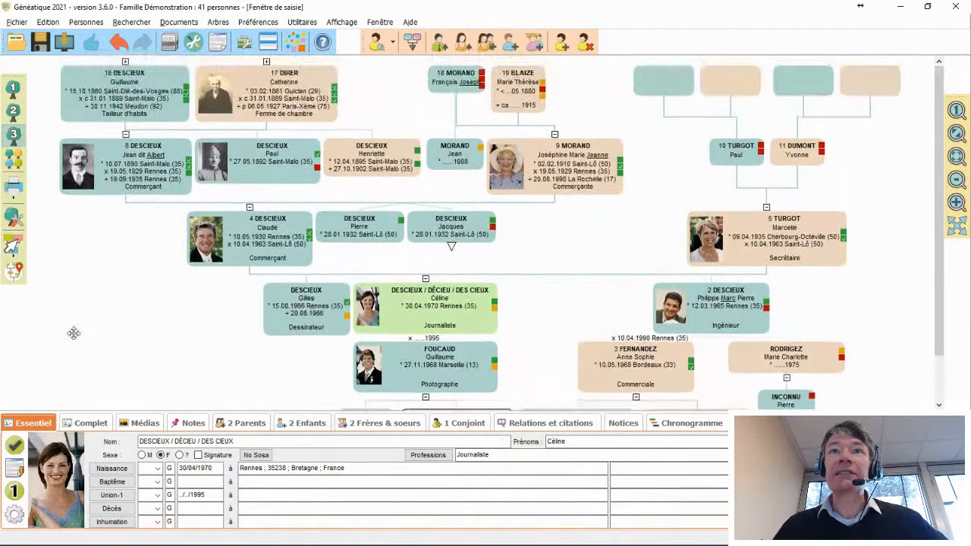
pyautogui.moveTo(537, 225); pyautogui.dragTo(569, 205)
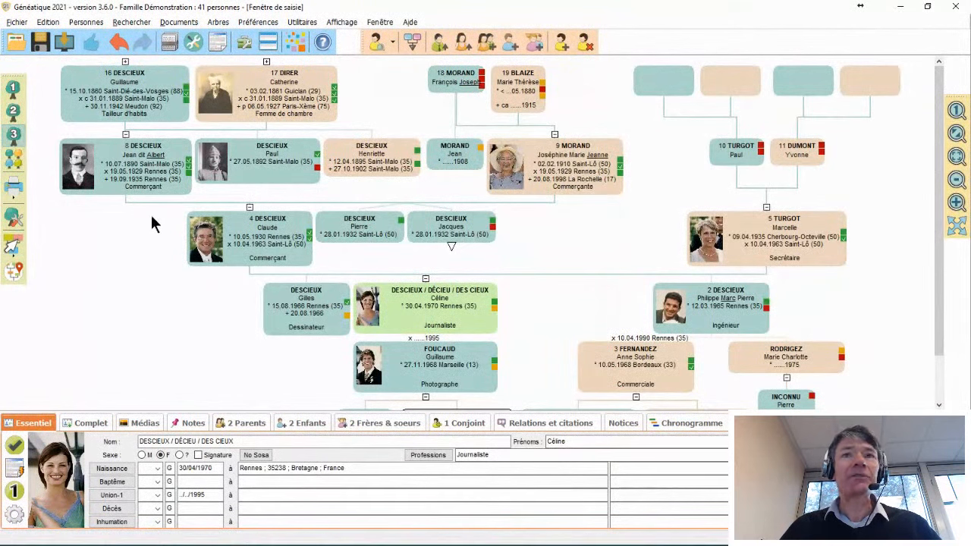
# Switch the tree to display mode 2 and open the box templates (Cases maquettes) in its advanced settings.
pyautogui.click(13, 112)
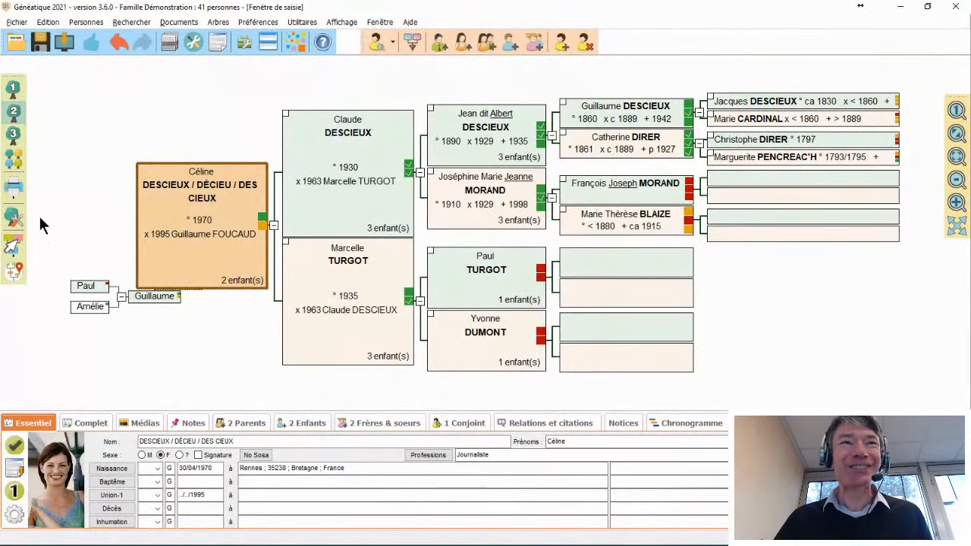
pyautogui.click(12, 220)
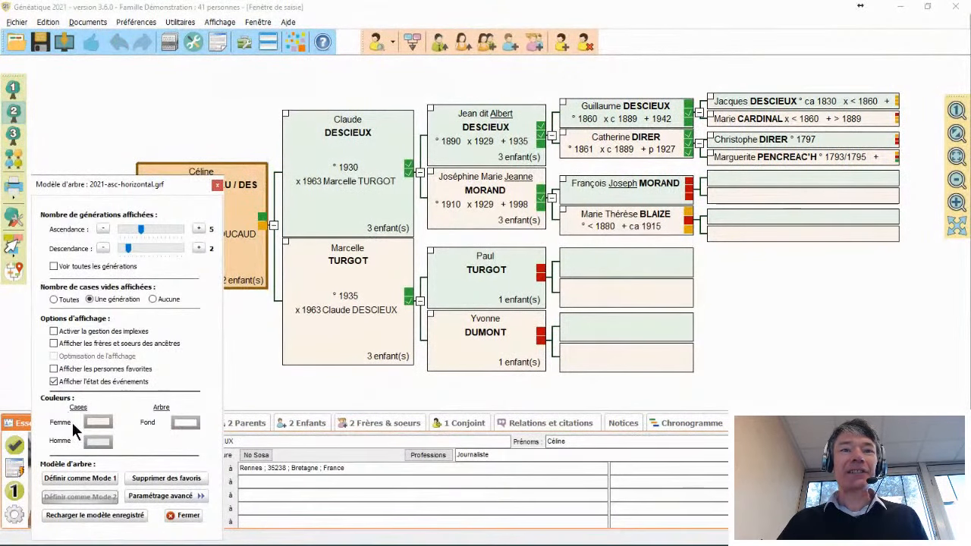
pyautogui.click(153, 494)
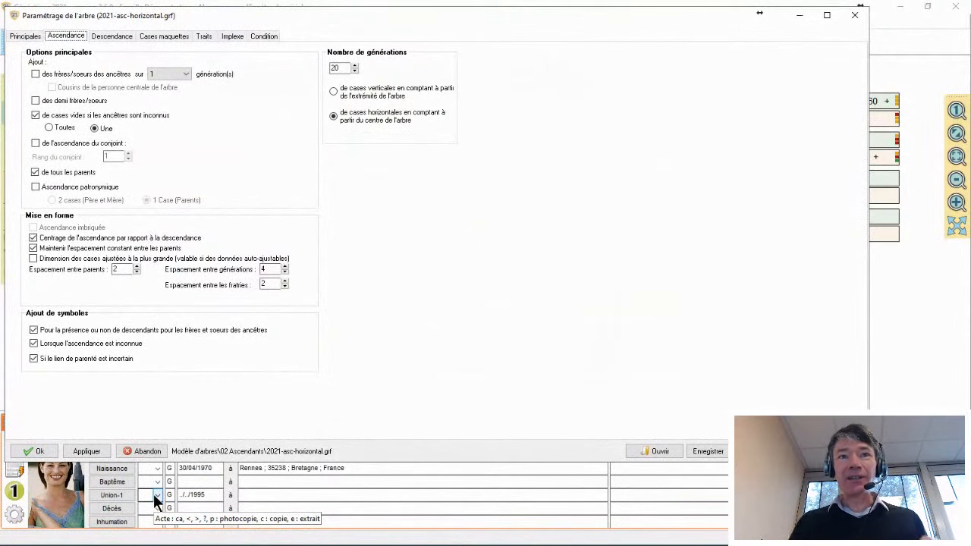
pyautogui.click(155, 38)
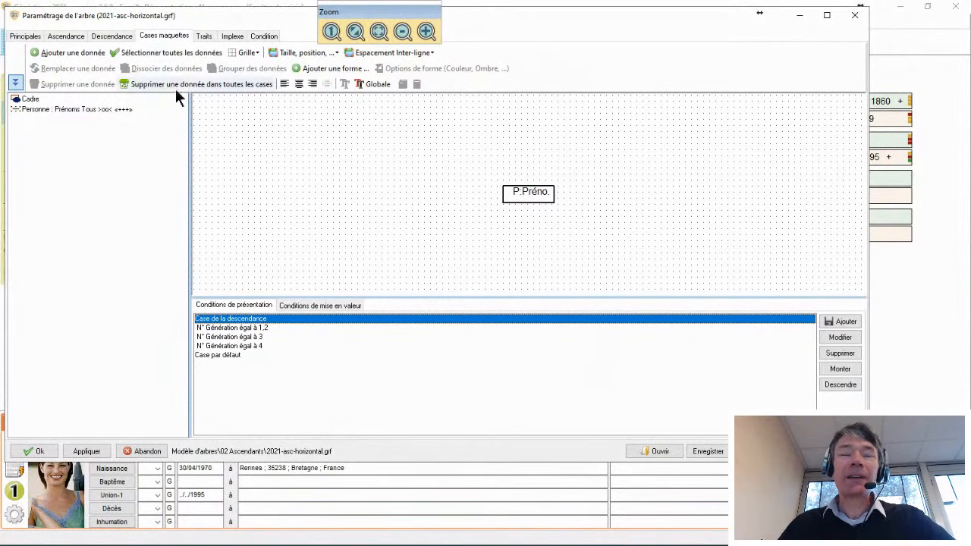
# Examine the box layouts for generations 1,2, 3 and 4 and the default box, comparing them with the tree behind the settings window.
pyautogui.click(225, 328)
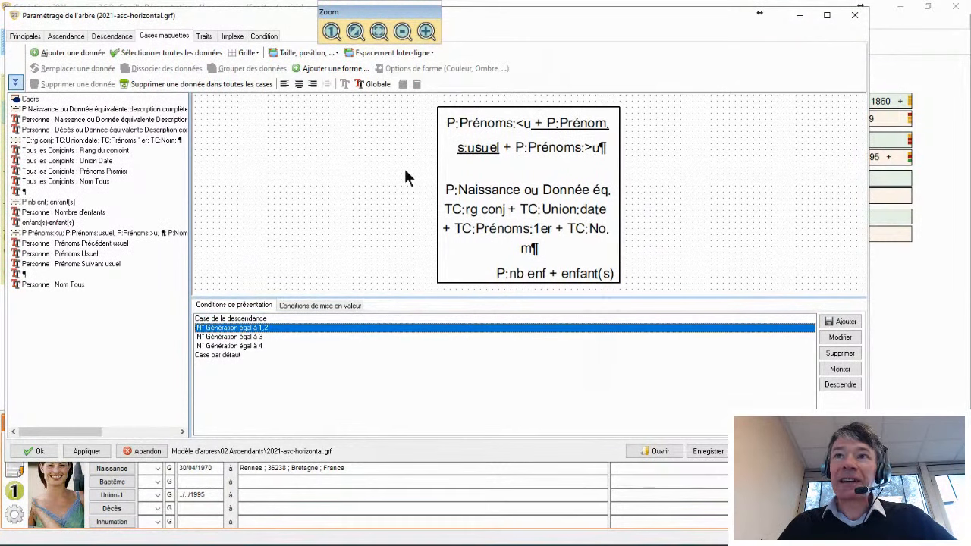
pyautogui.click(235, 337)
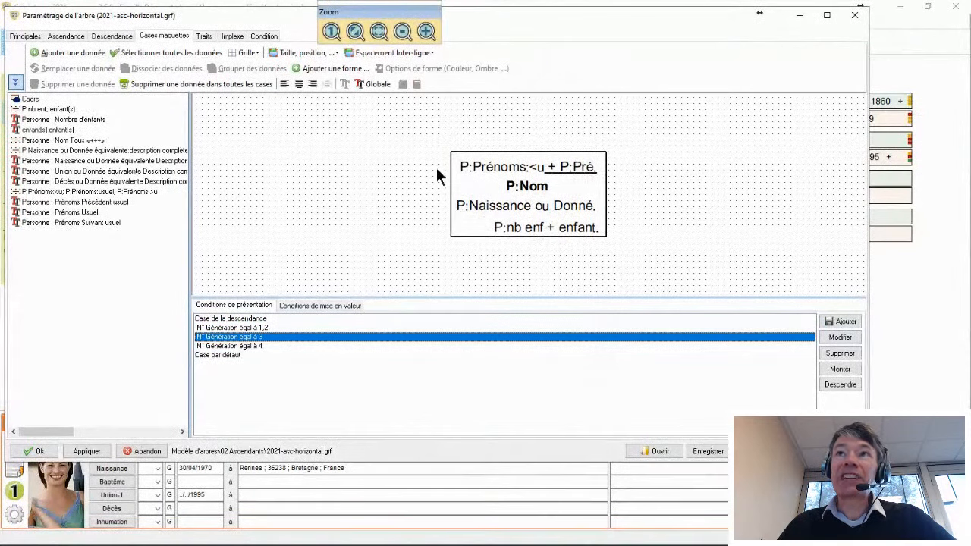
pyautogui.moveTo(225, 16); pyautogui.dragTo(273, 320)
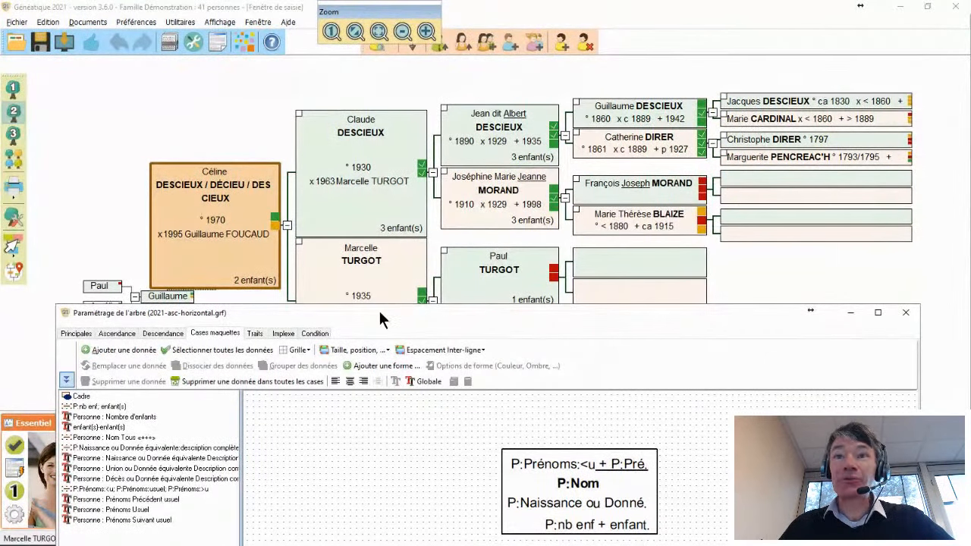
pyautogui.moveTo(378, 309); pyautogui.dragTo(360, 49)
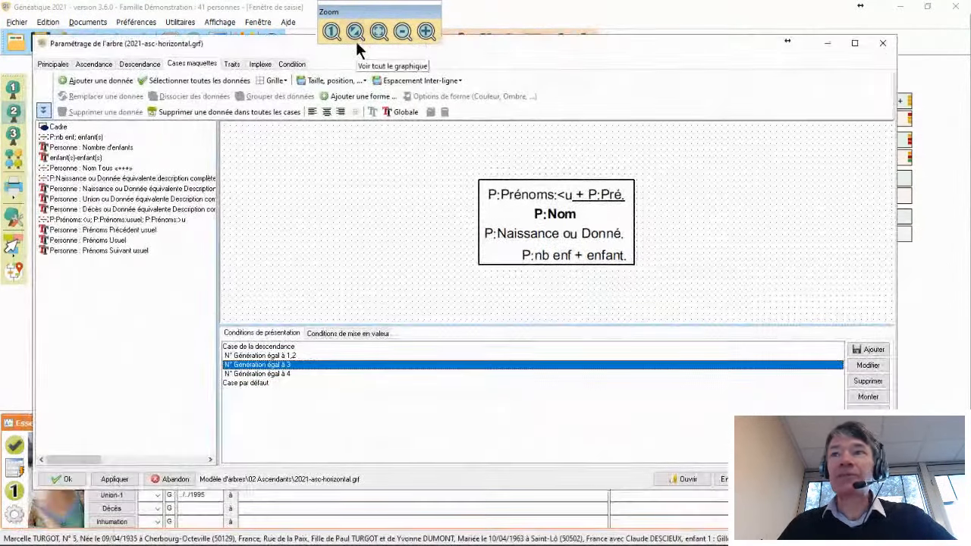
pyautogui.click(278, 374)
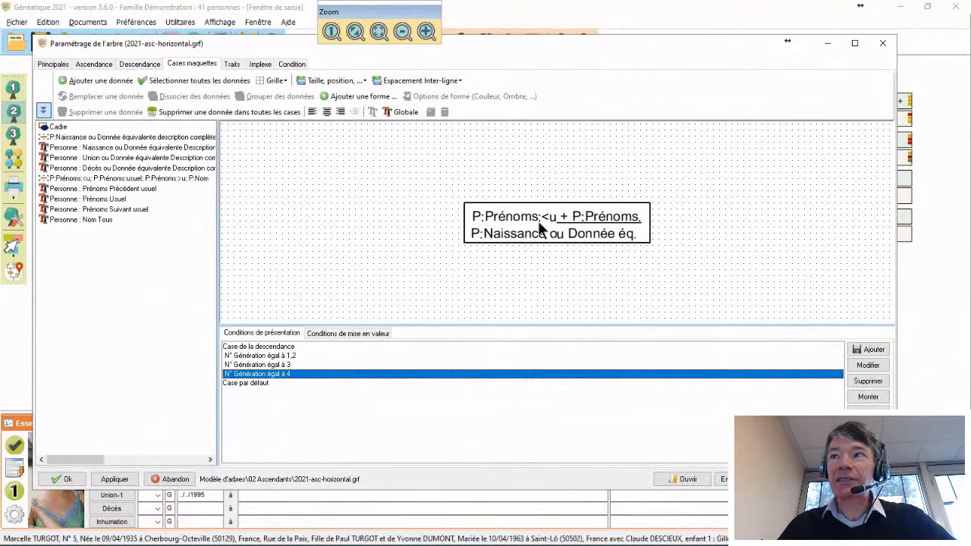
pyautogui.click(254, 383)
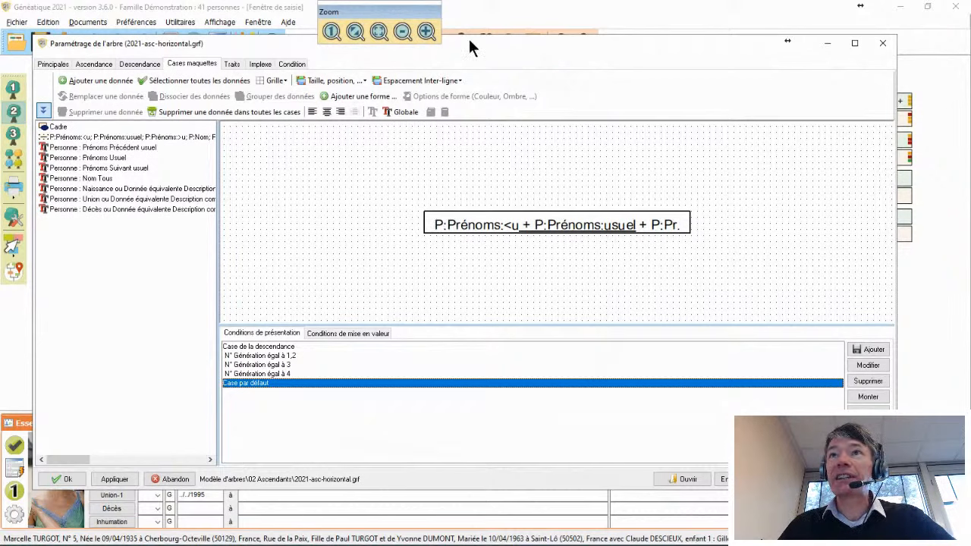
pyautogui.moveTo(471, 43); pyautogui.dragTo(484, 222)
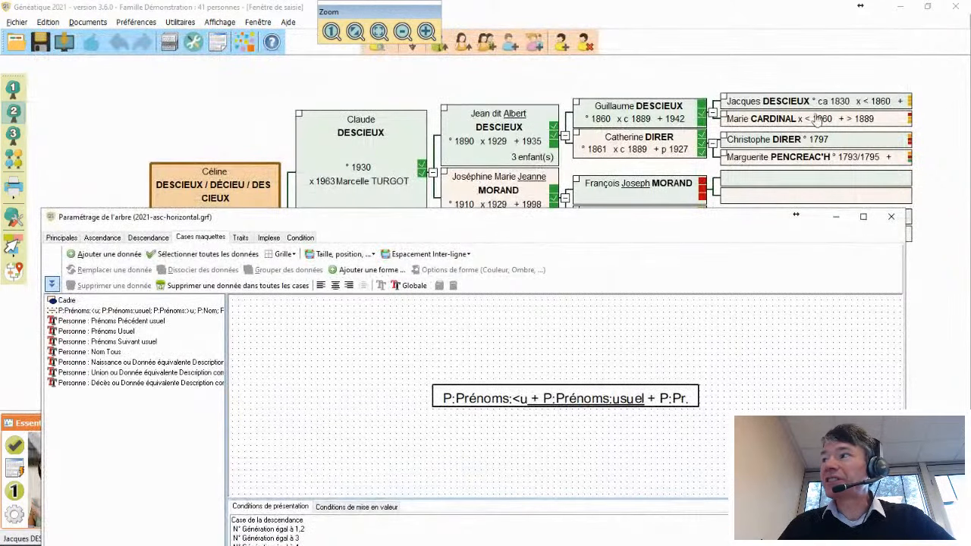
pyautogui.moveTo(392, 220); pyautogui.dragTo(389, 65)
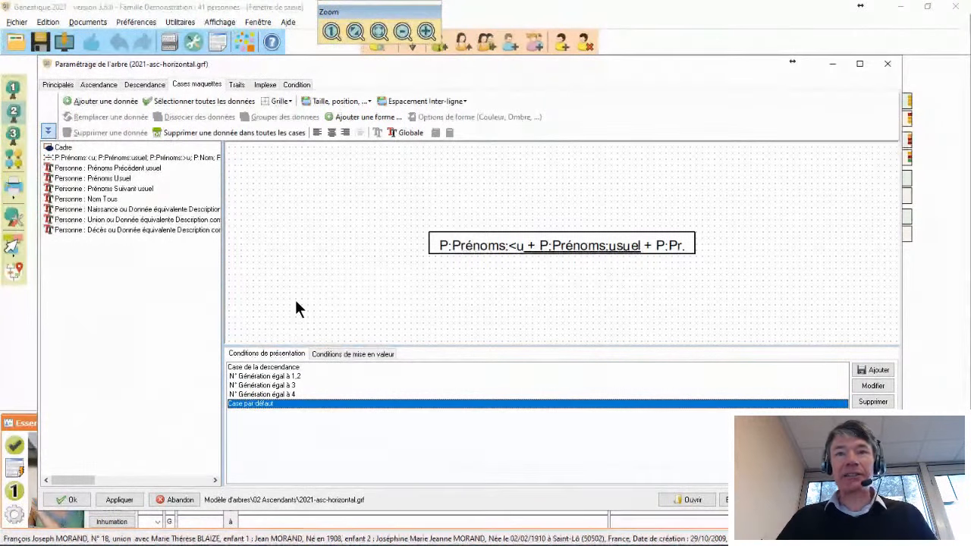
# Examine the default box's highlighting conditions (Conditions de mise en valeur) for non-empty Sosa number, Femme and Homme.
pyautogui.click(345, 353)
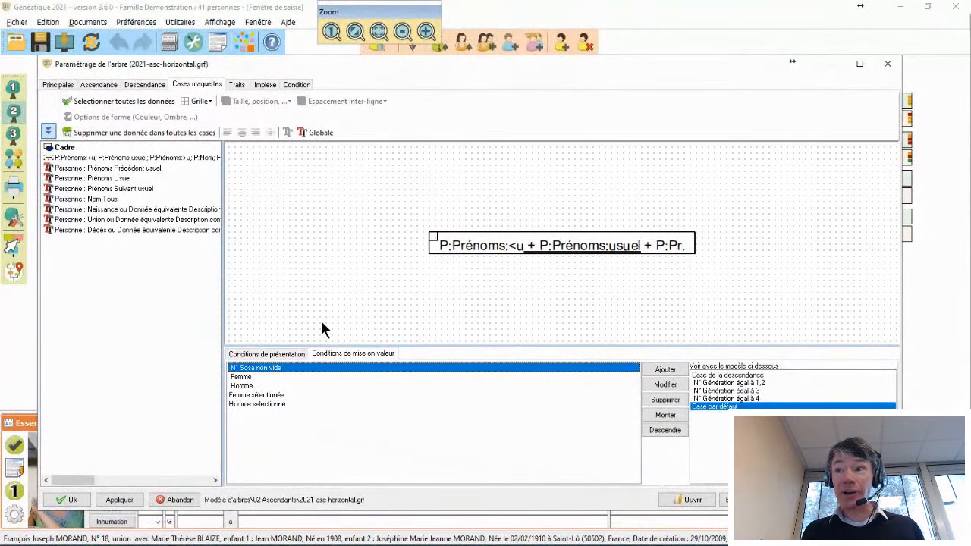
pyautogui.click(252, 377)
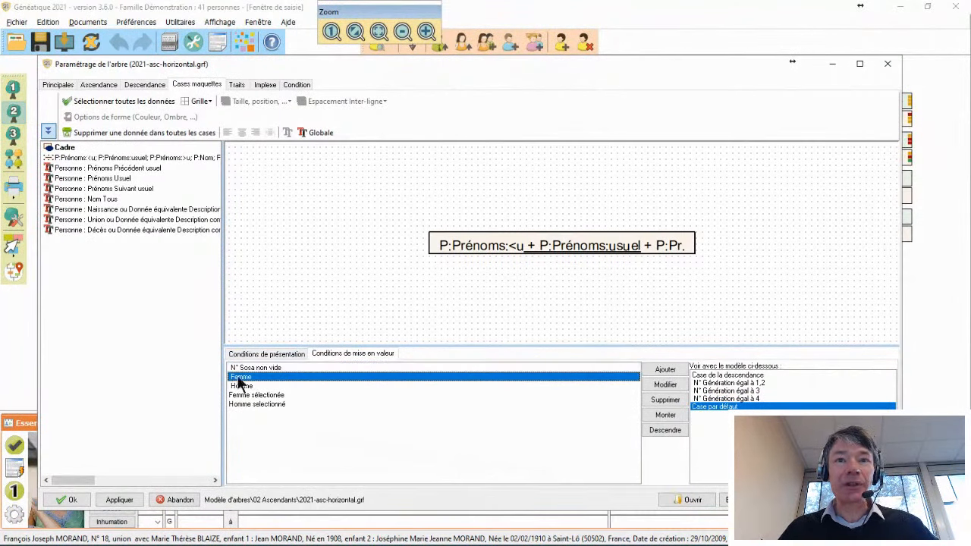
pyautogui.click(258, 367)
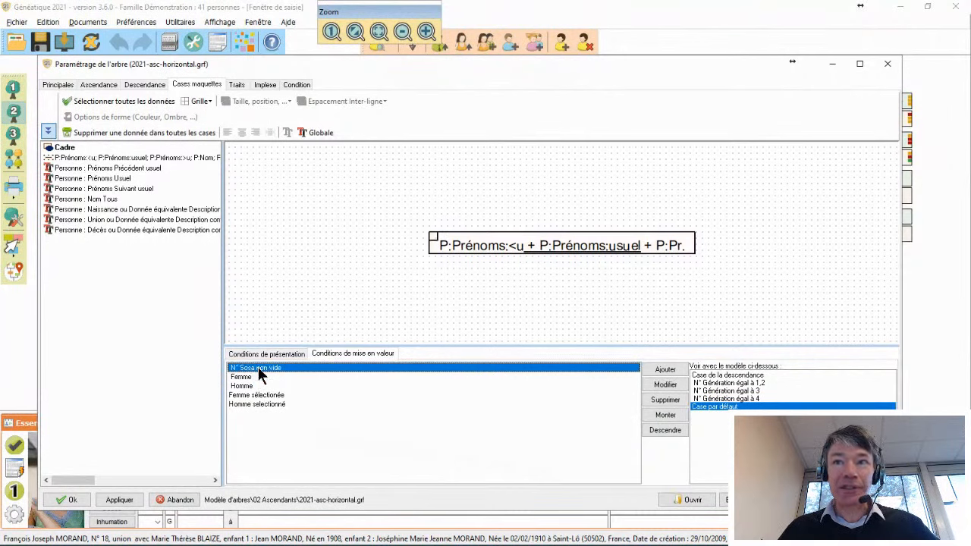
pyautogui.click(255, 377)
pyautogui.click(244, 386)
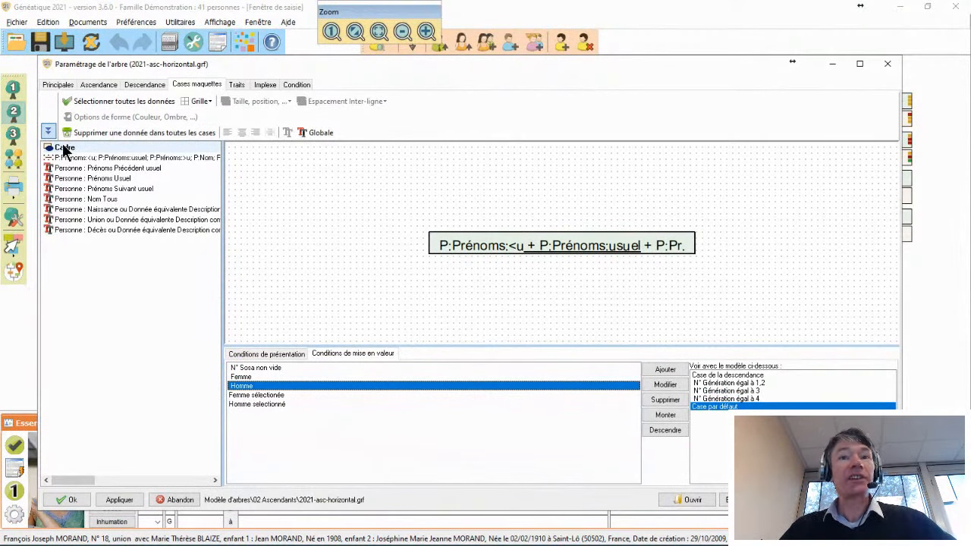
pyautogui.click(260, 368)
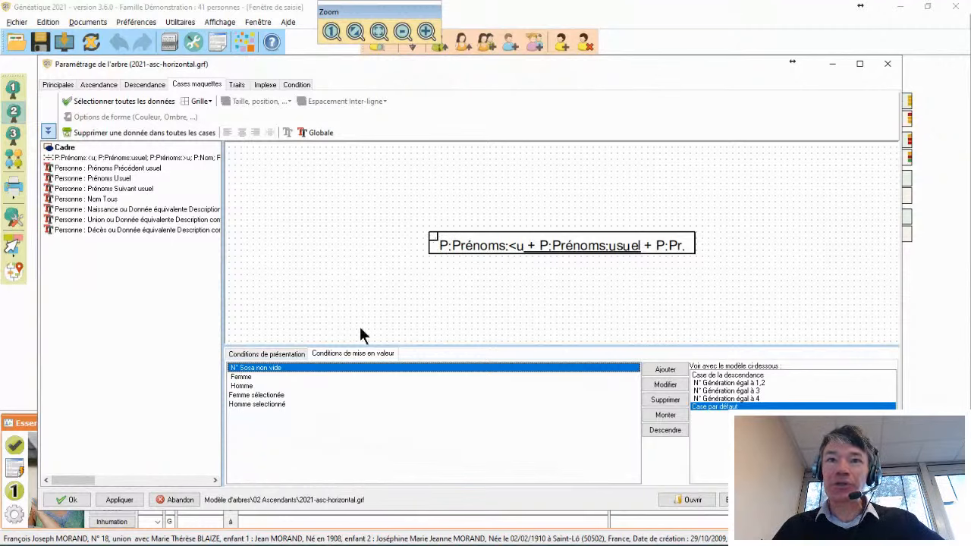
# Compare the default box's highlighting for Femme, Homme and non-empty Sosa number against the tree, and close the tree settings.
pyautogui.click(252, 377)
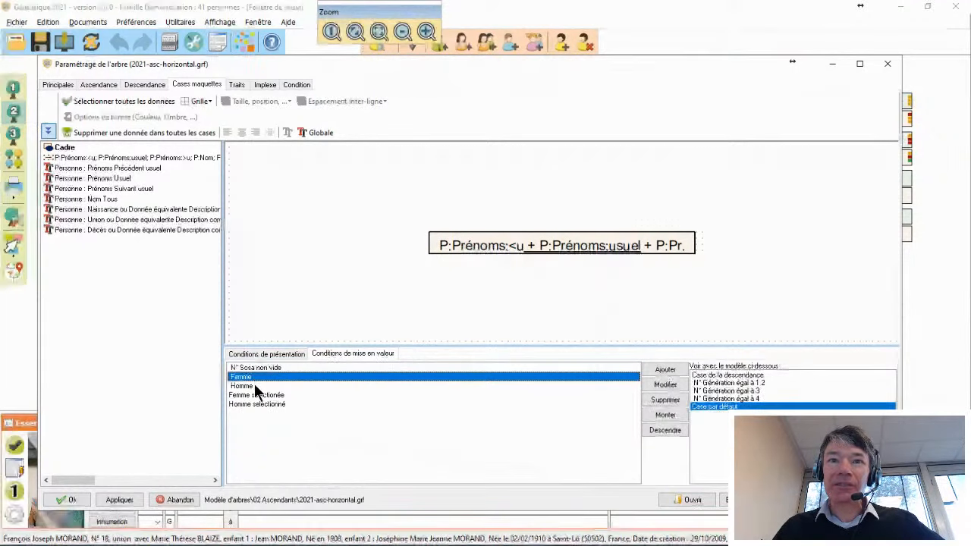
pyautogui.click(255, 385)
pyautogui.click(256, 379)
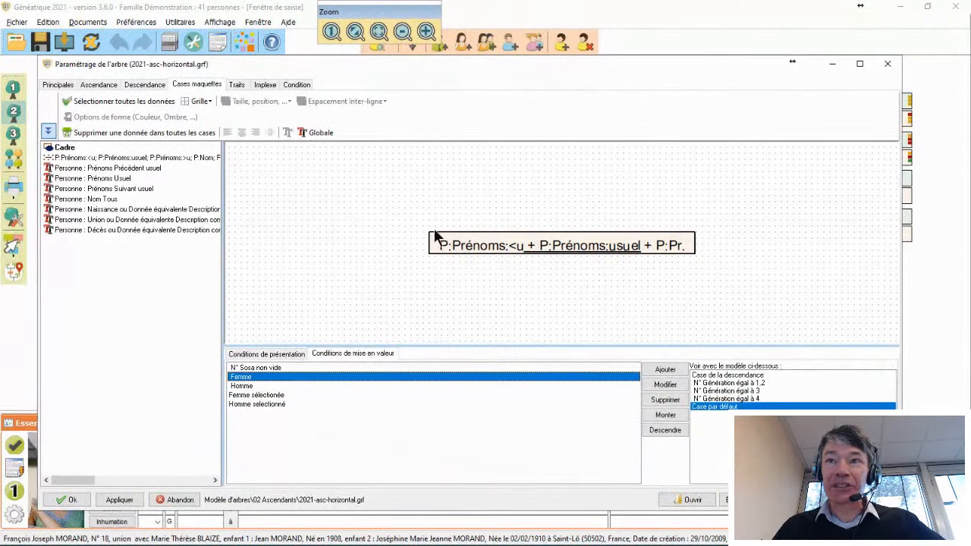
pyautogui.click(262, 367)
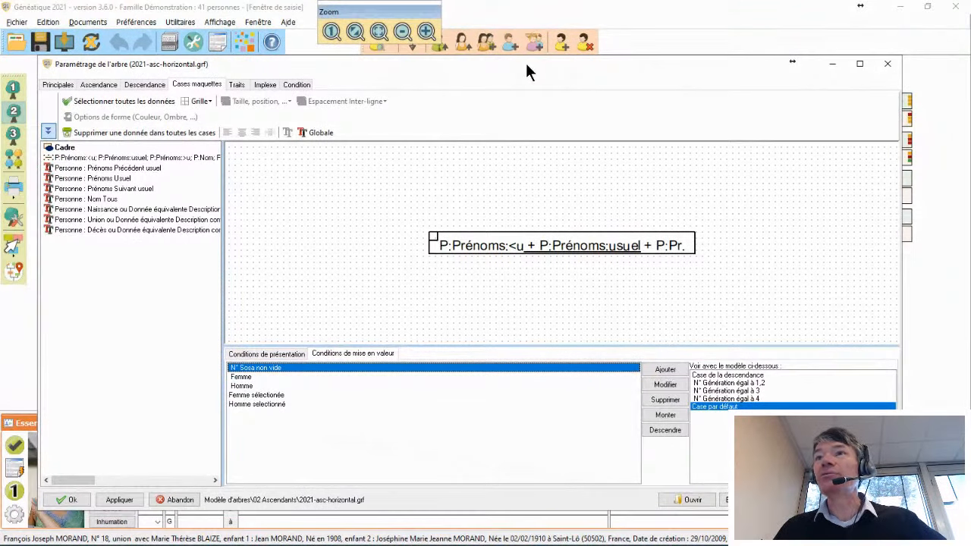
pyautogui.moveTo(525, 62); pyautogui.dragTo(507, 107)
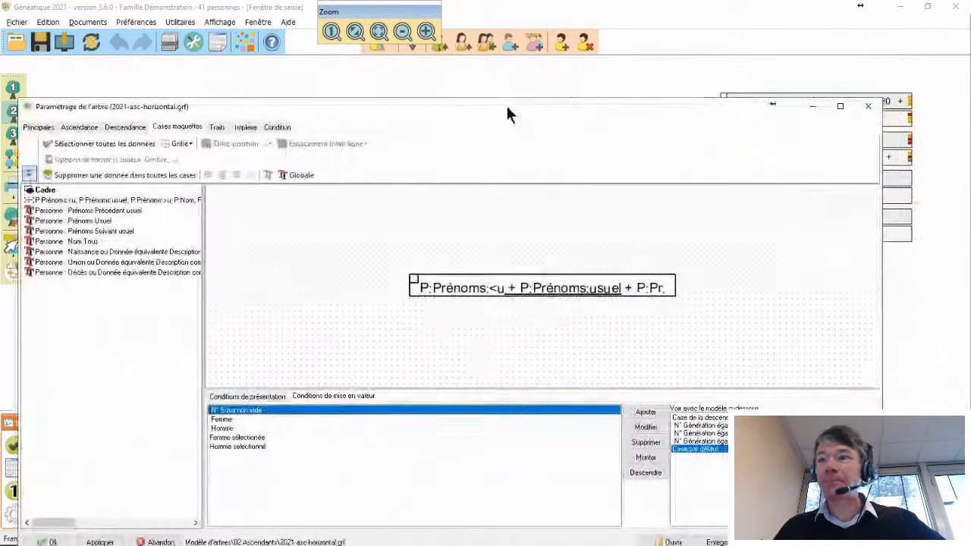
pyautogui.click(870, 106)
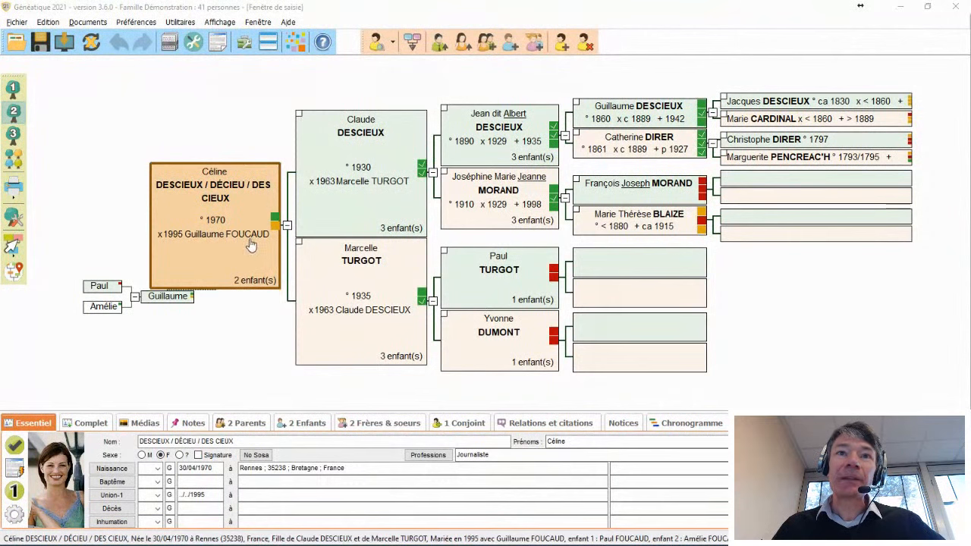
# Centre the tree on the journalist's son, view the records of his mother and both maternal grandparents, and return to the son.
pyautogui.click(101, 289)
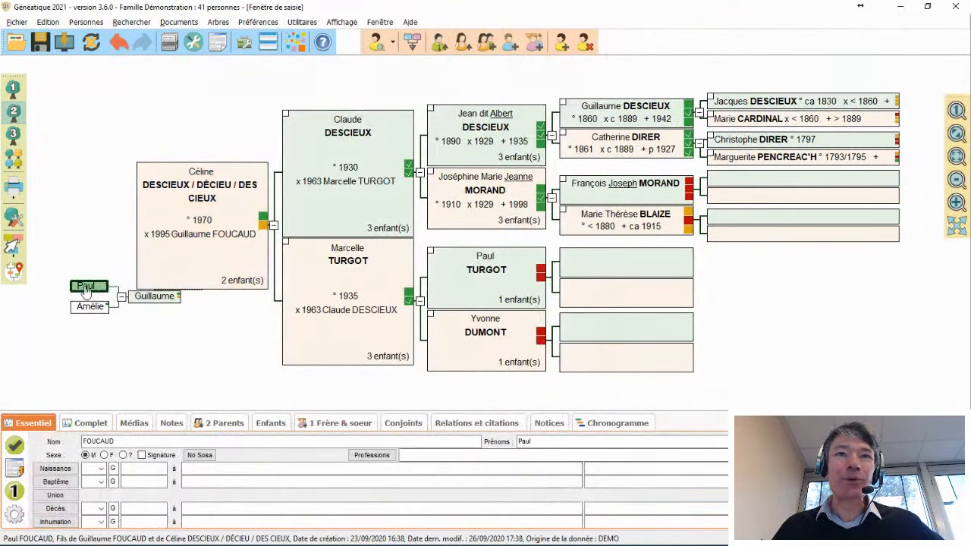
pyautogui.click(86, 289)
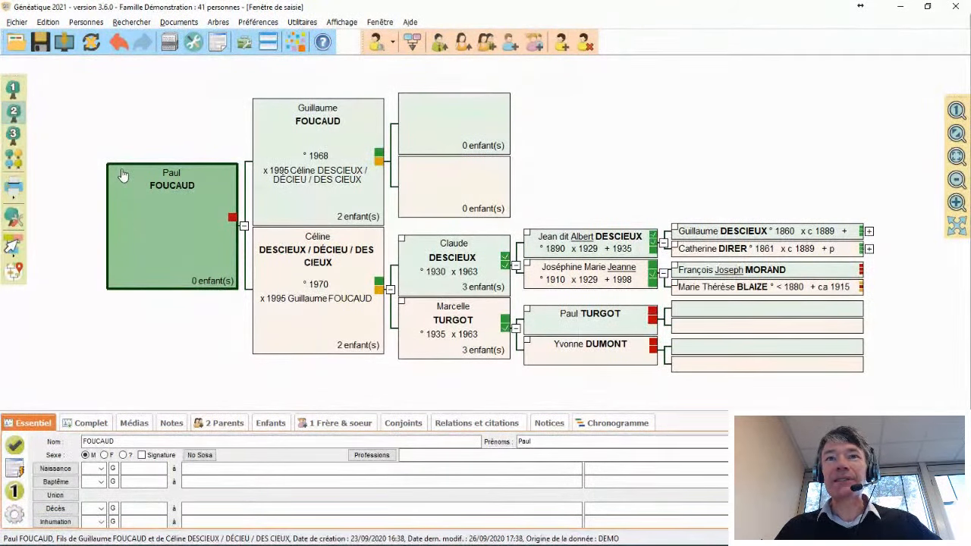
pyautogui.click(340, 268)
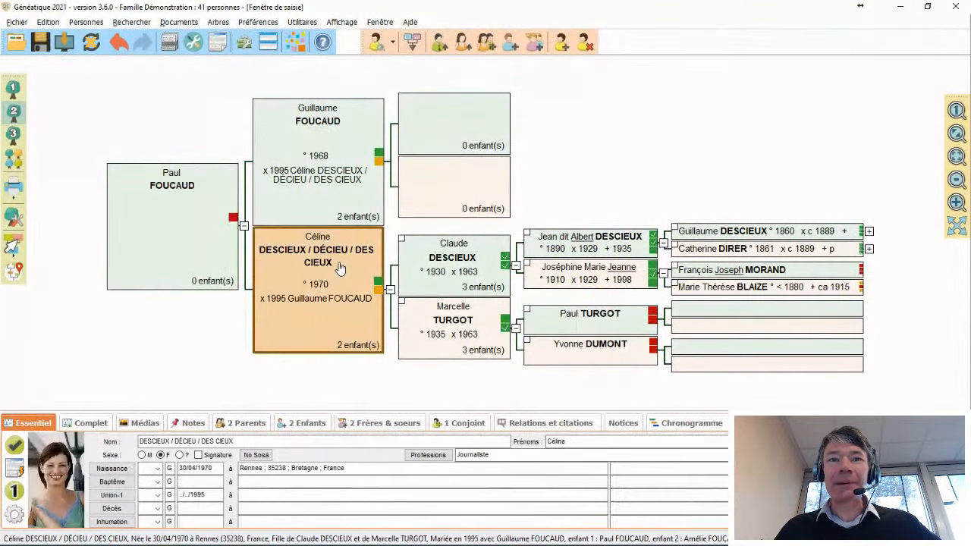
pyautogui.click(454, 261)
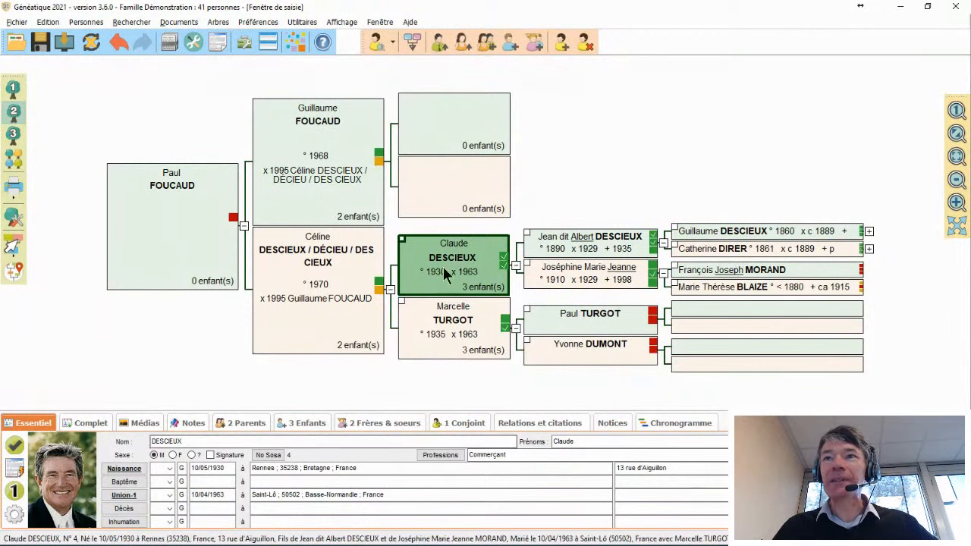
pyautogui.click(406, 306)
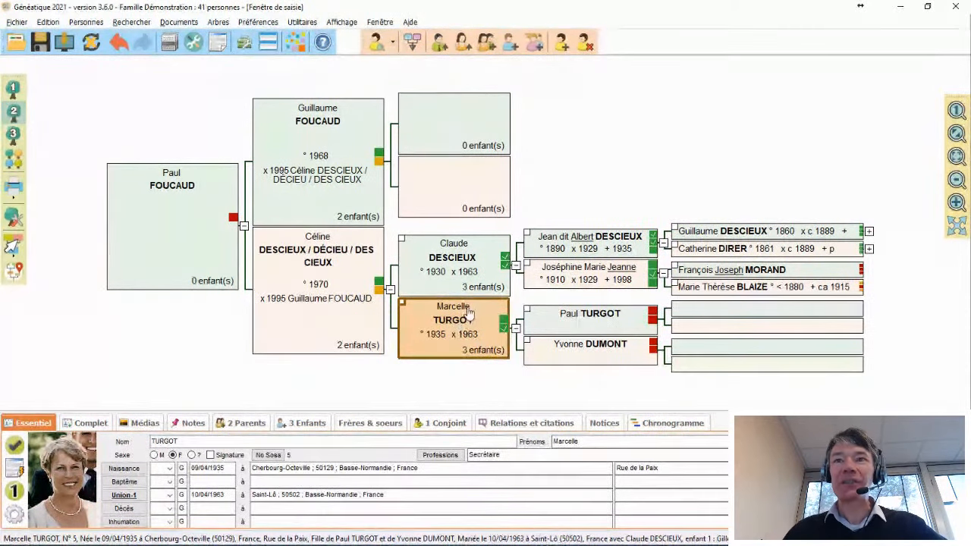
pyautogui.click(299, 255)
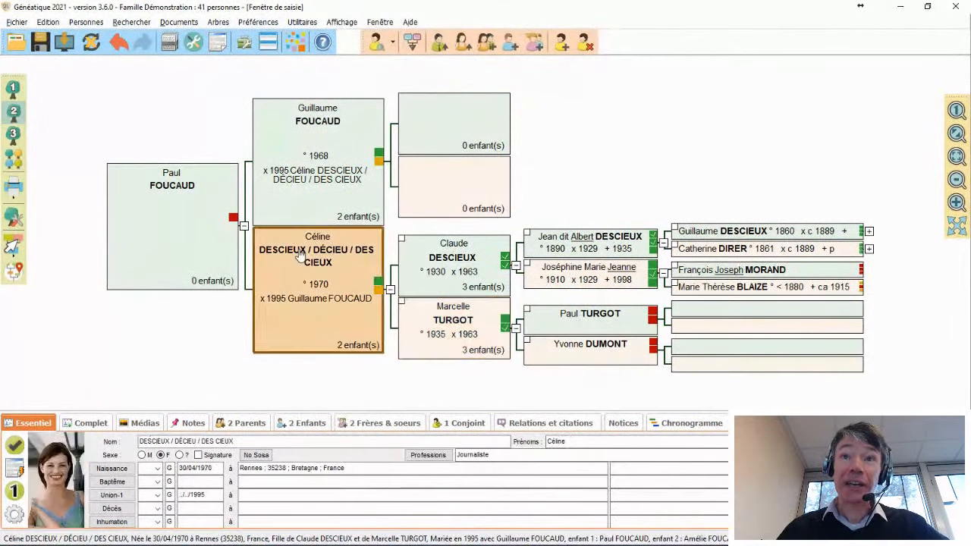
pyautogui.click(179, 190)
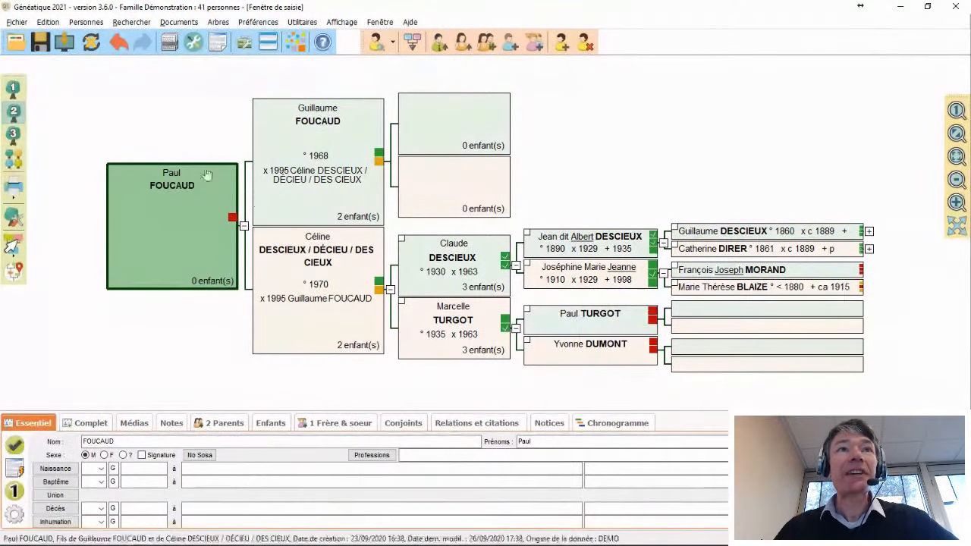
# Display the tree in mode 1 and view the records of the journalist and her two brothers.
pyautogui.click(11, 90)
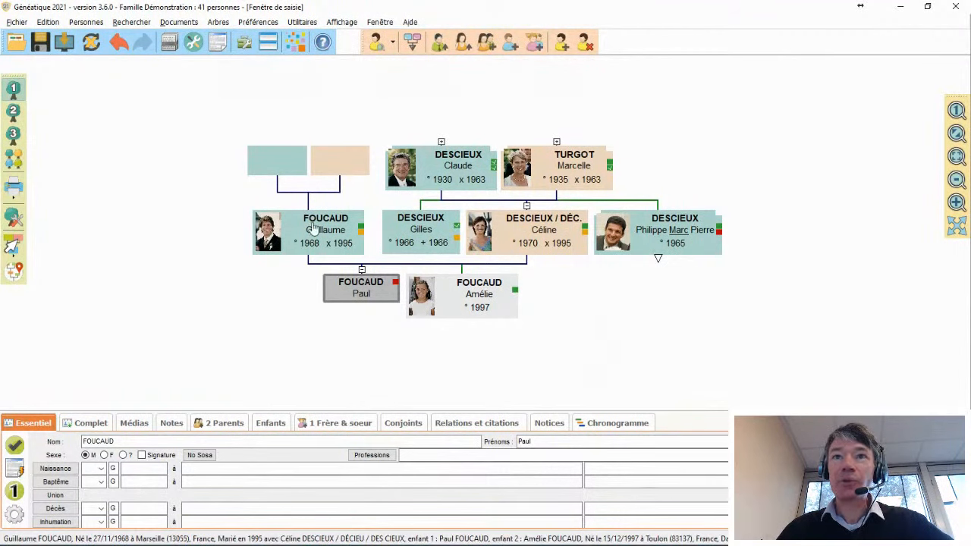
pyautogui.click(426, 236)
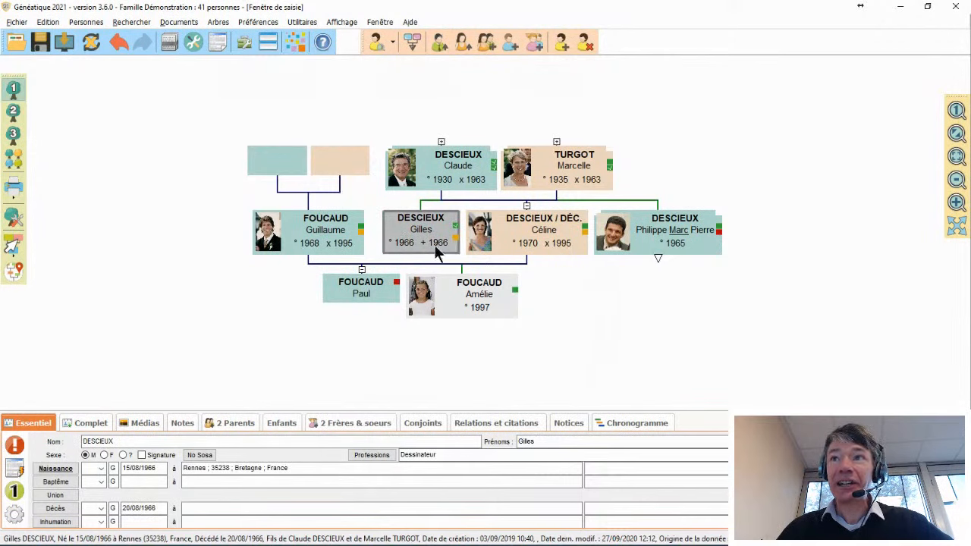
pyautogui.click(525, 233)
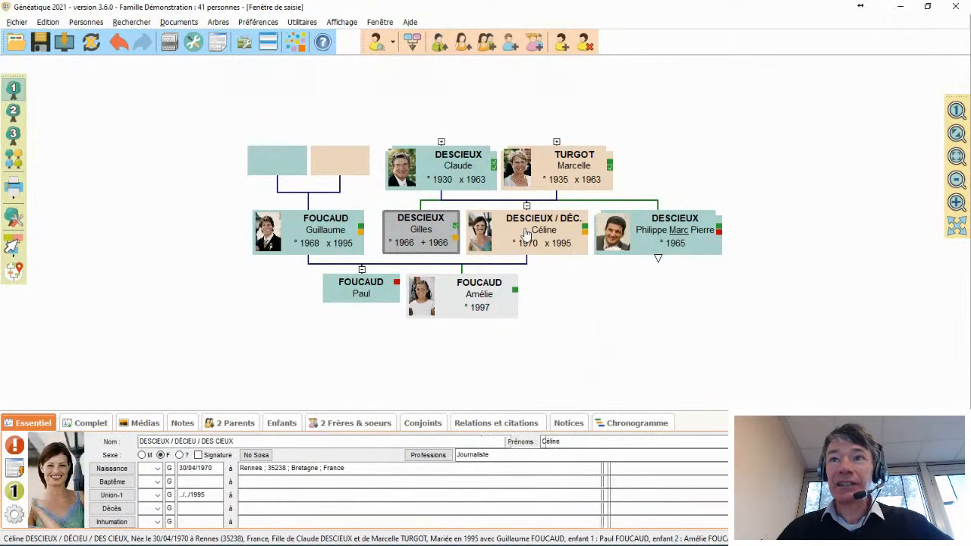
pyautogui.click(664, 237)
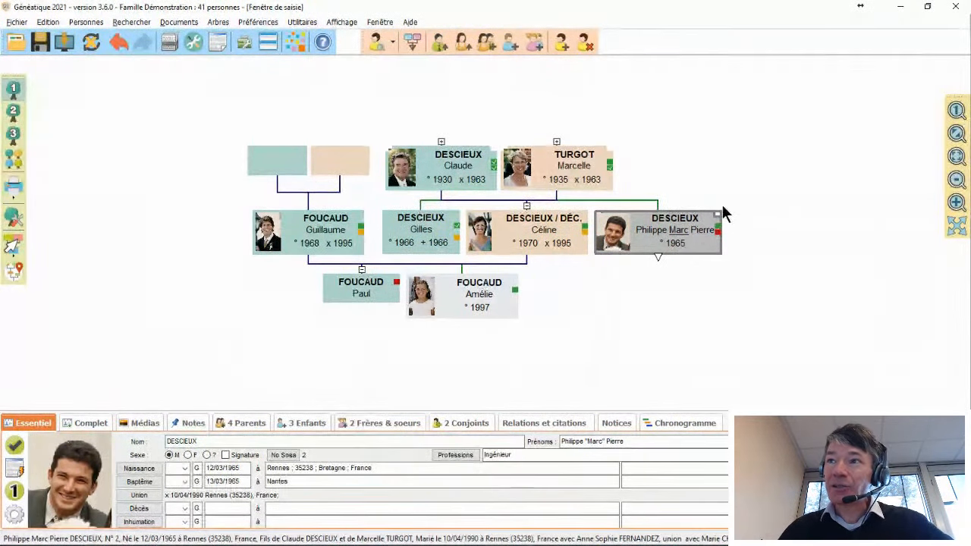
# Examine the relations and citations of the journalist's daughter and of the journalist, and return to the essential record data.
pyautogui.click(469, 297)
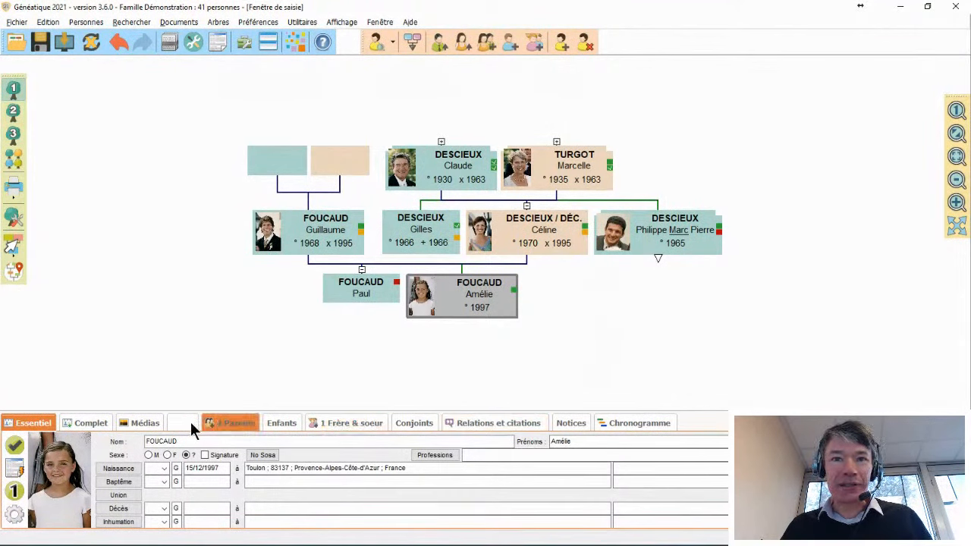
pyautogui.click(488, 426)
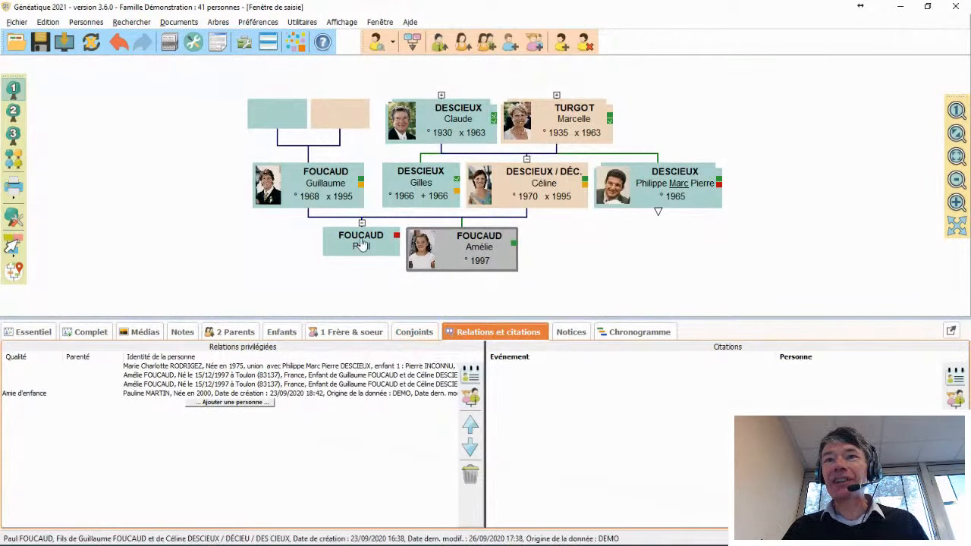
pyautogui.click(552, 188)
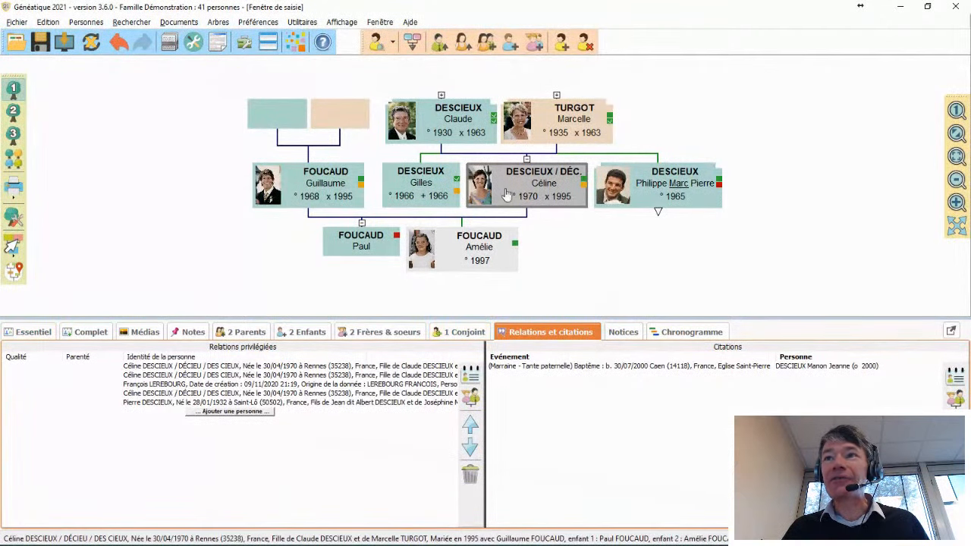
pyautogui.click(18, 332)
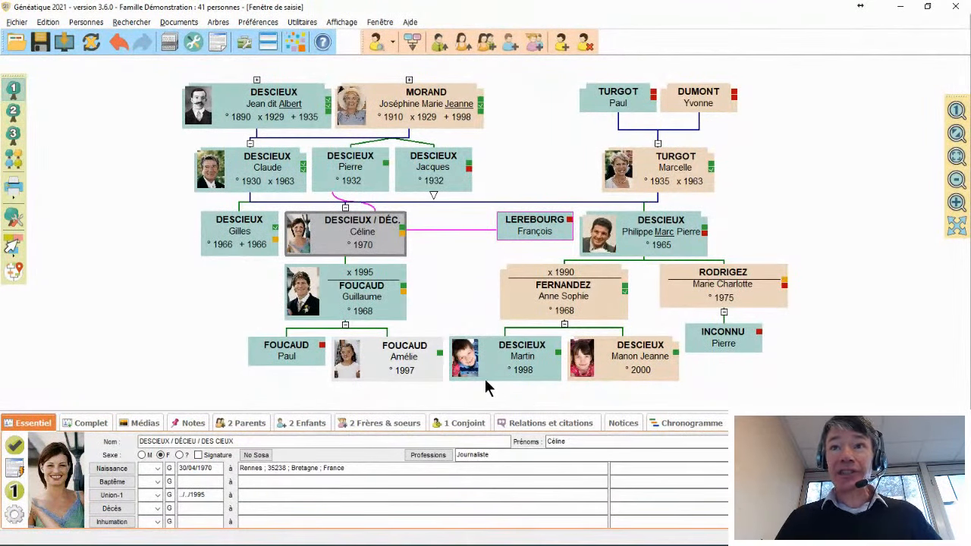
# Centre the tree in turn on the brother who died in 1966, the engineer brother's partner born in 1975, the engineer and the journalist.
pyautogui.click(238, 235)
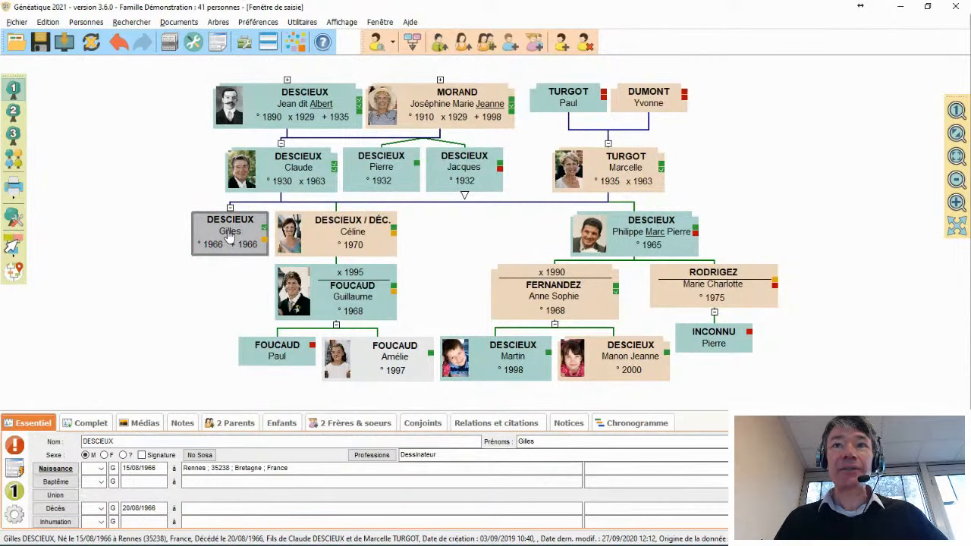
pyautogui.doubleClick(717, 290)
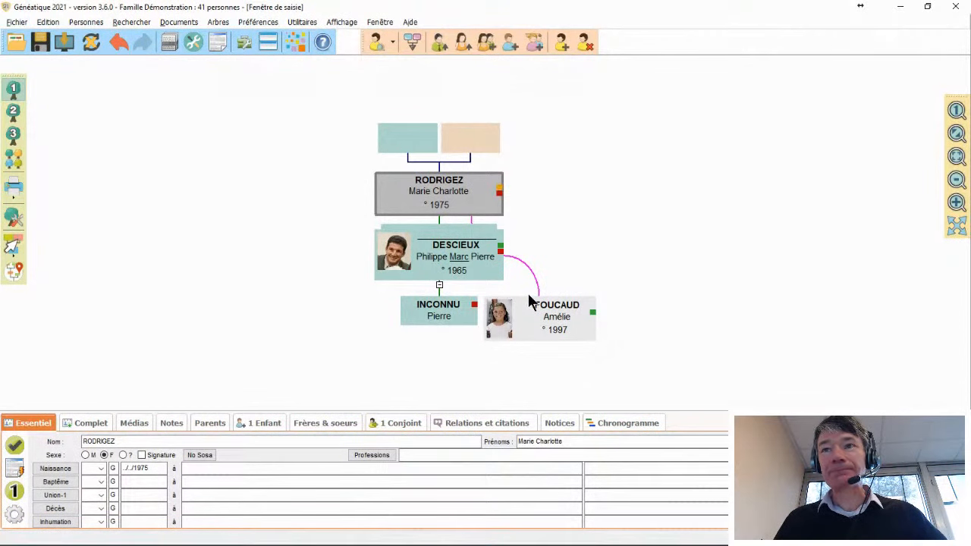
pyautogui.click(446, 261)
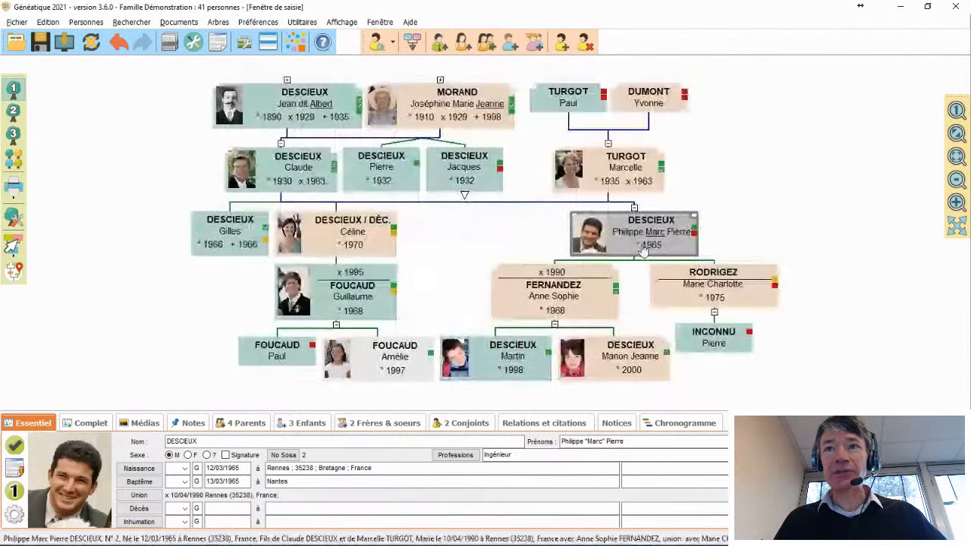
pyautogui.click(343, 231)
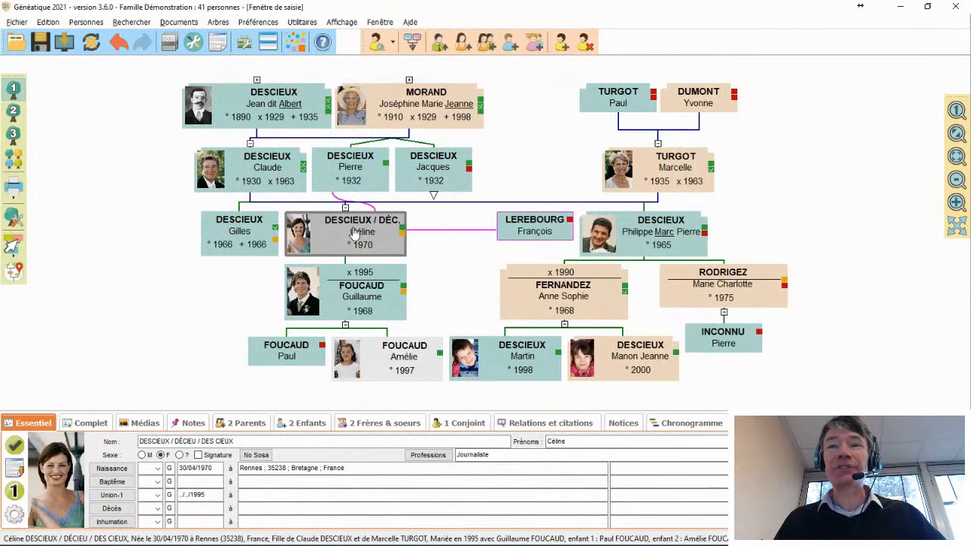
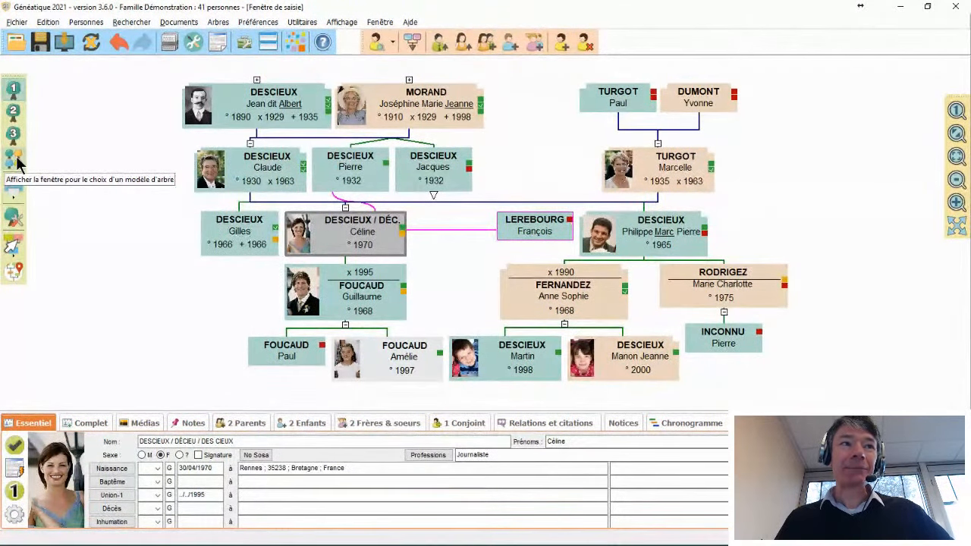
# Open the tree model chooser, widen it to show the 04 Mixtes previews, and apply the 2020-mixte-resumé-fond-noir model.
pyautogui.click(17, 162)
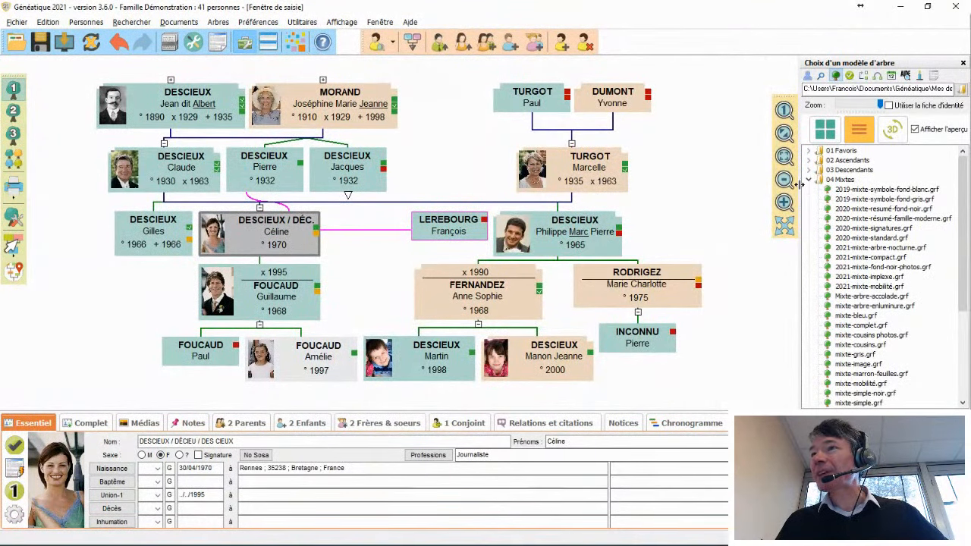
pyautogui.moveTo(800, 184); pyautogui.dragTo(738, 184)
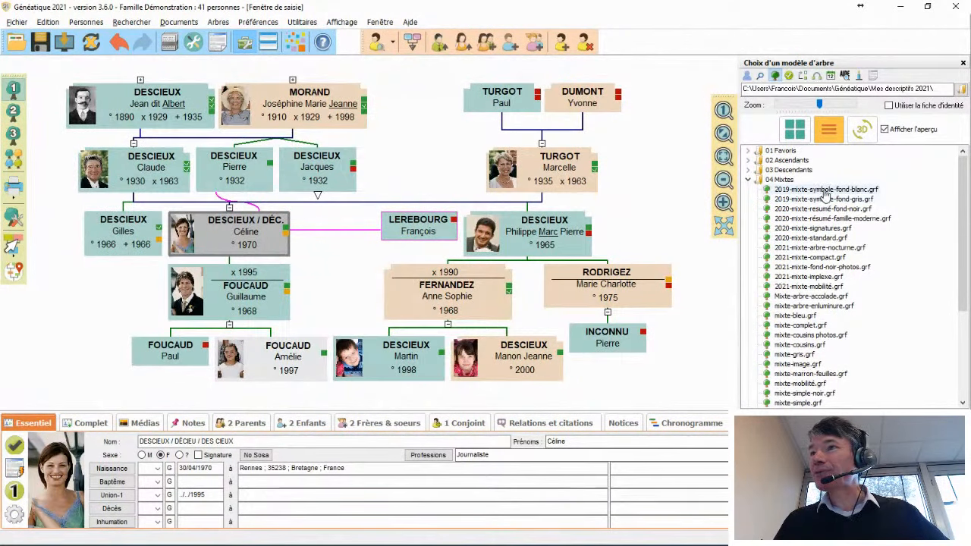
pyautogui.moveTo(826, 195)
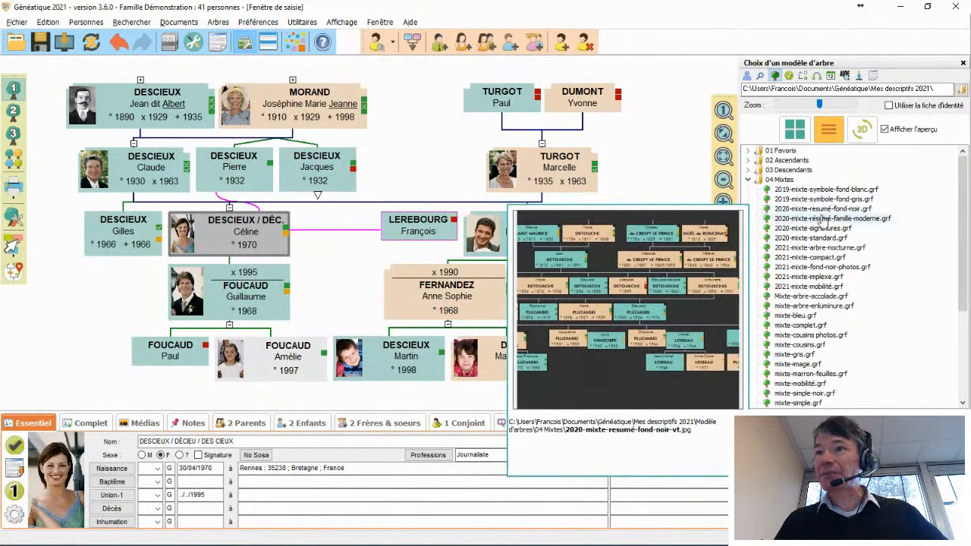
pyautogui.moveTo(819, 212)
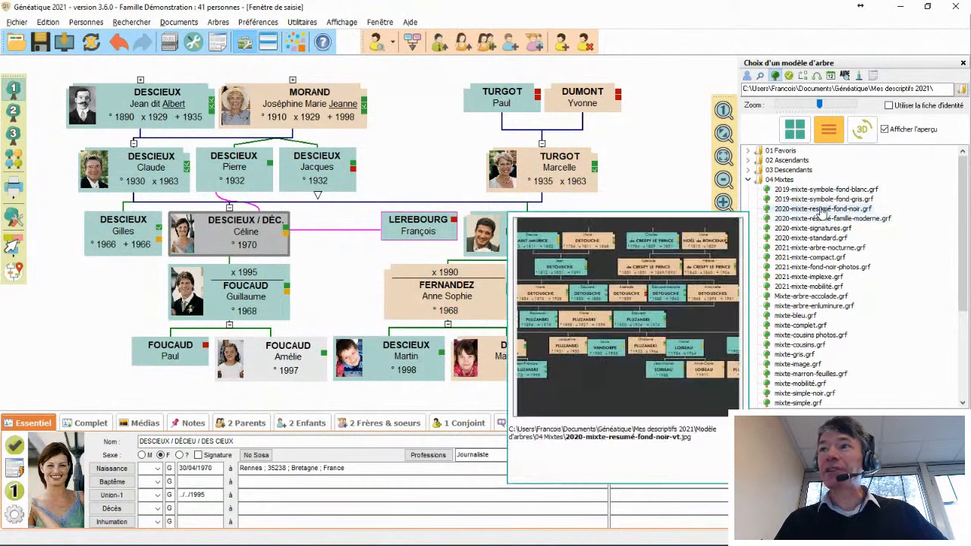
pyautogui.click(821, 210)
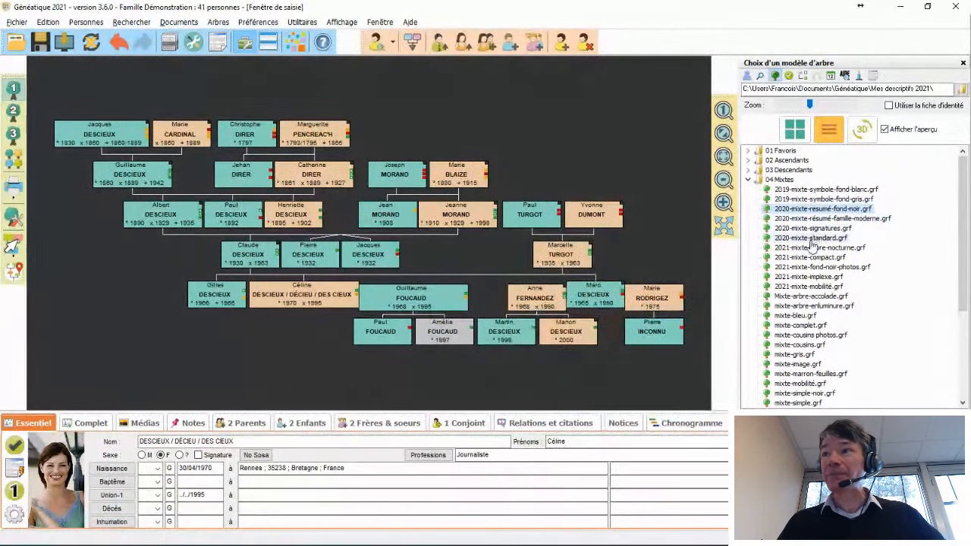
# Try the 2020-mixte-standard tree model, replace it with mixte-arbre-enluminure, and view the boxes of the youngest generations.
pyautogui.click(812, 239)
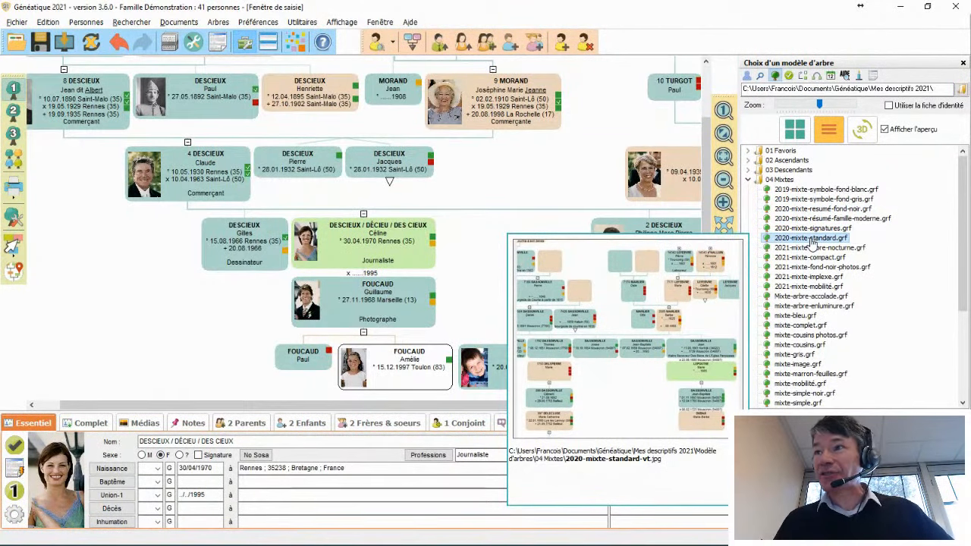
pyautogui.moveTo(816, 271)
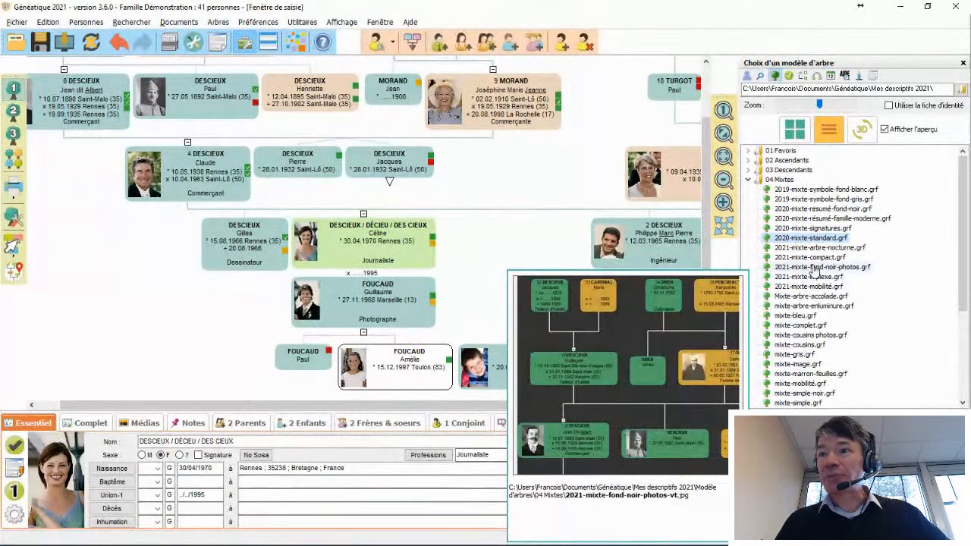
pyautogui.click(818, 306)
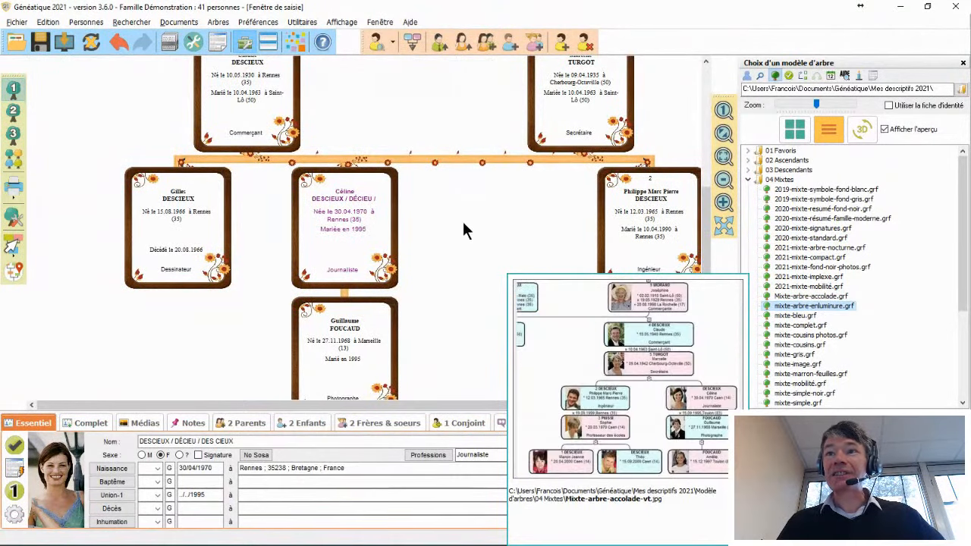
pyautogui.moveTo(481, 263); pyautogui.dragTo(331, 109)
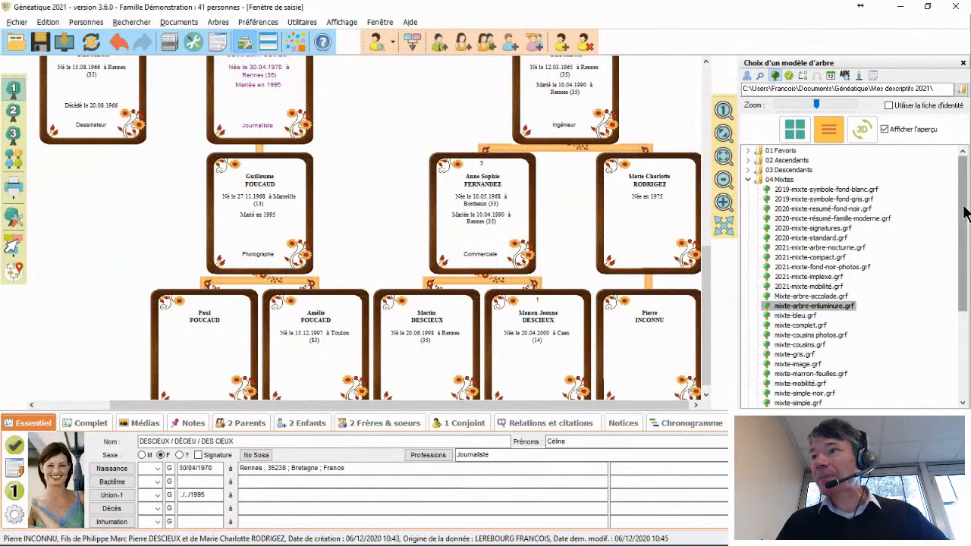
# Open the 07 Artistiques models and try 2020-mixte-arbre-de-vie-bleu-coeur-limité-5-enfants, 2020-asc-4gen-oiseaux and 2020-asc-3gen-parchemin-photos.
pyautogui.moveTo(962, 212); pyautogui.dragTo(958, 302)
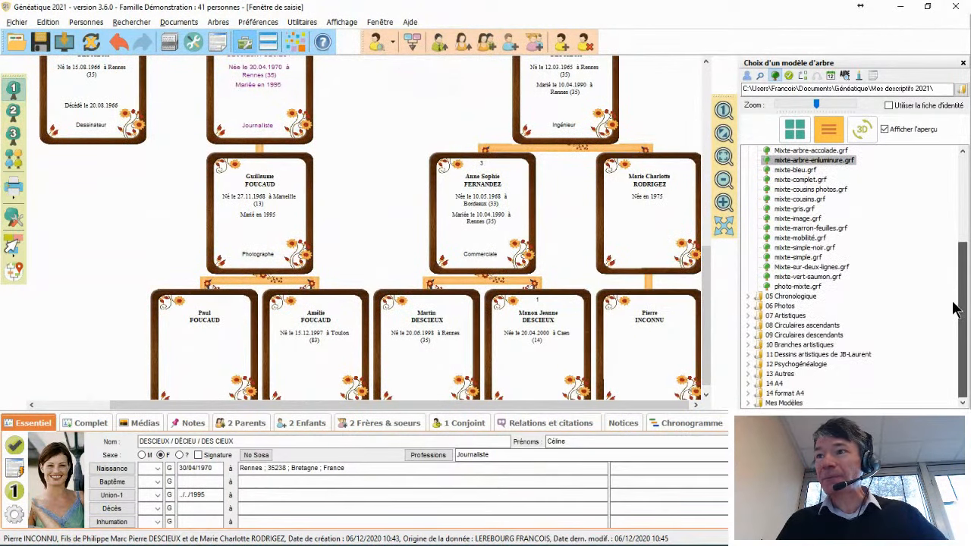
pyautogui.click(793, 315)
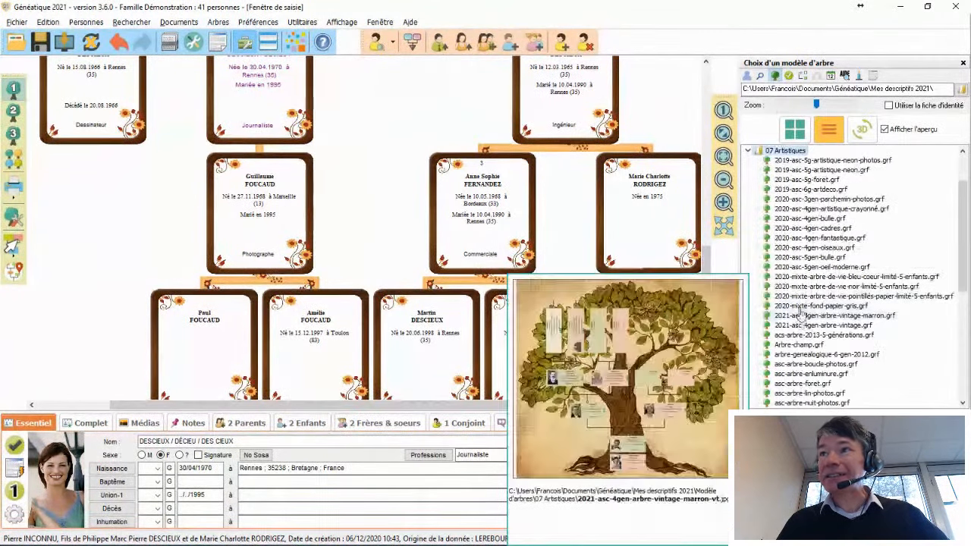
pyautogui.click(820, 278)
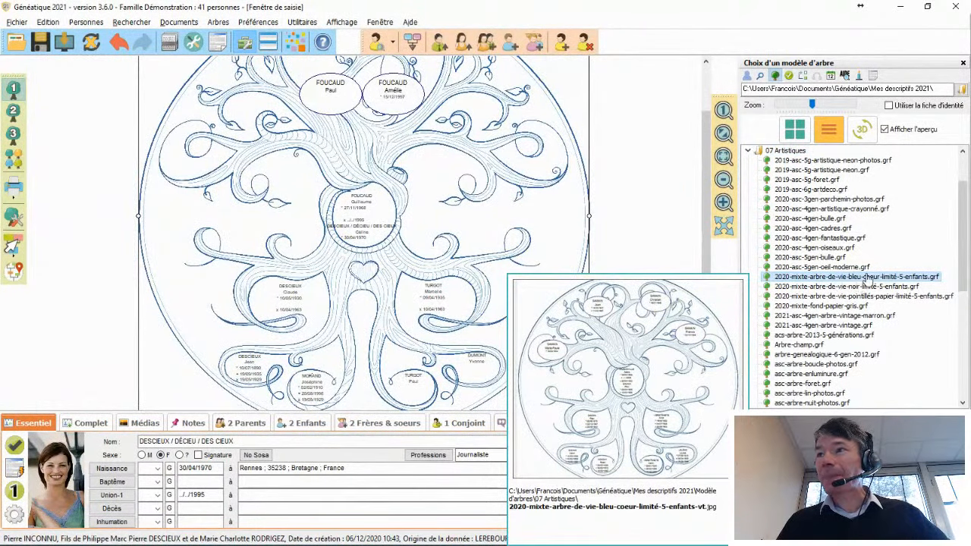
pyautogui.click(829, 249)
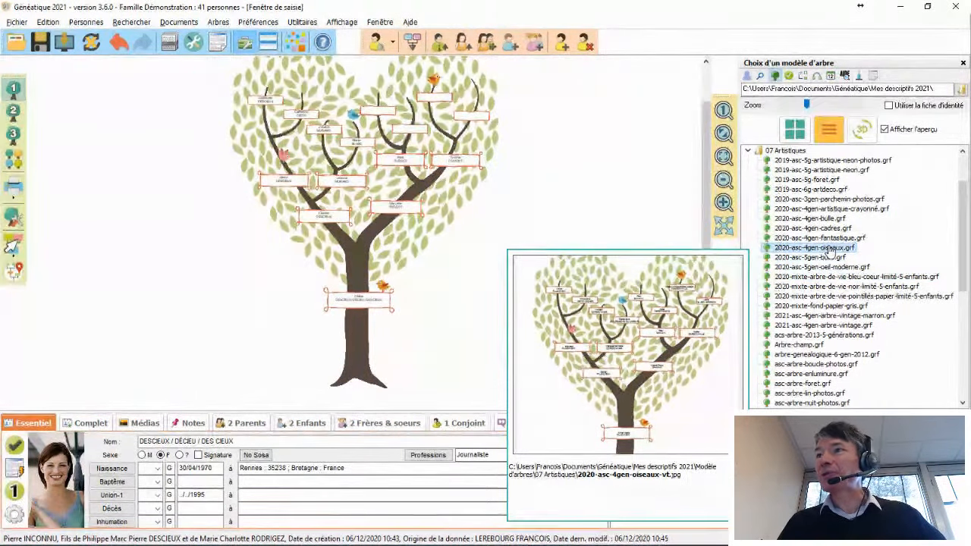
pyautogui.click(824, 199)
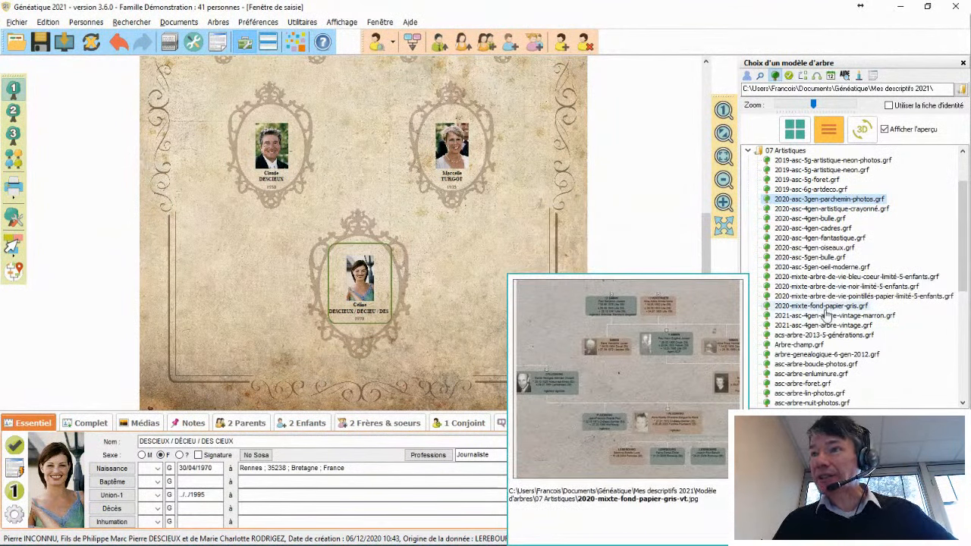
# Apply the 2021-asc-4gen-arbre-vintage-marron model and view the older generations of the tree.
pyautogui.click(832, 317)
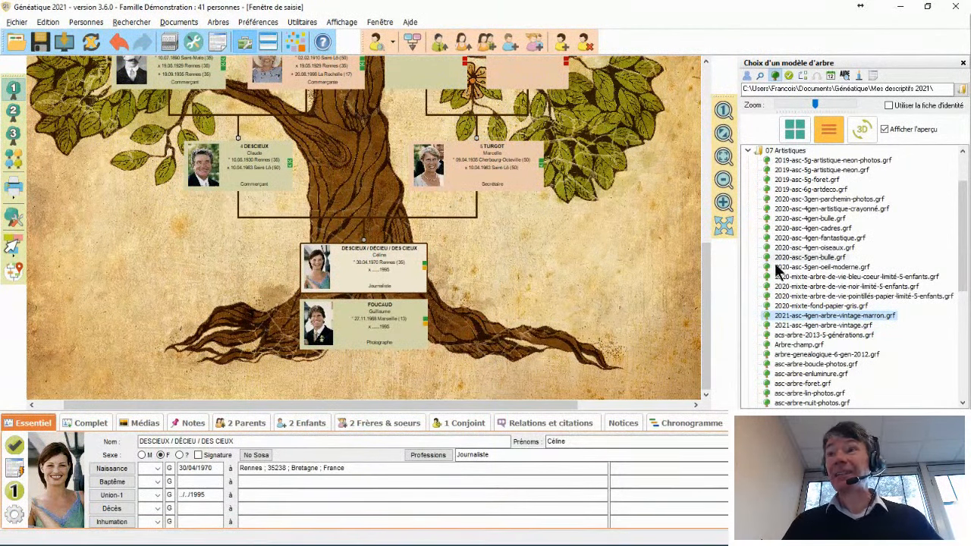
pyautogui.moveTo(704, 264); pyautogui.dragTo(720, 198)
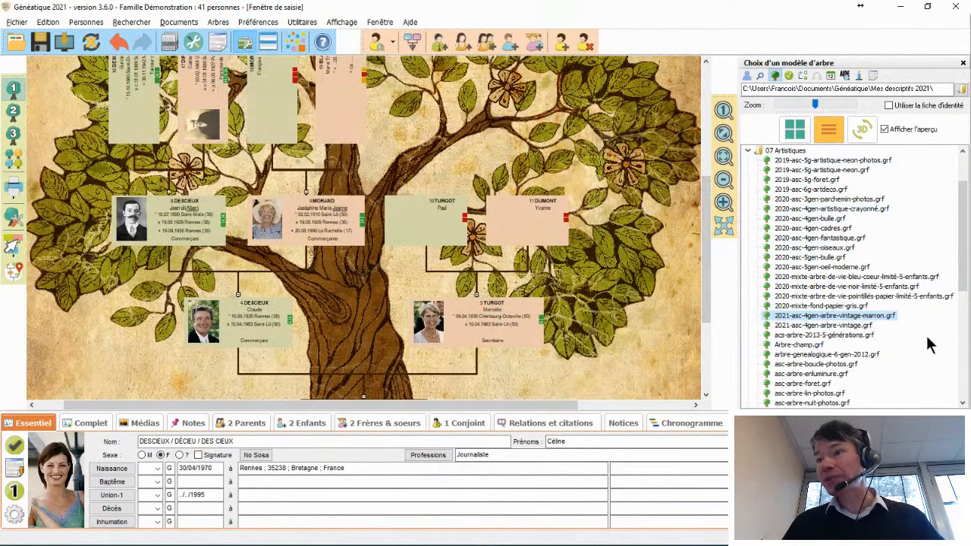
pyautogui.moveTo(967, 262); pyautogui.dragTo(962, 298)
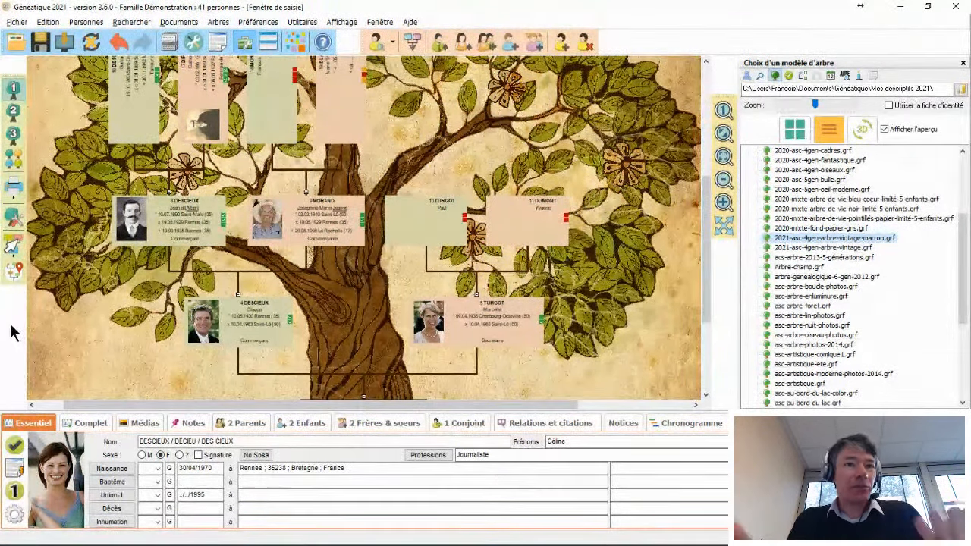
# Open the tree's print preview and configuration, and expand the printer properties.
pyautogui.click(13, 186)
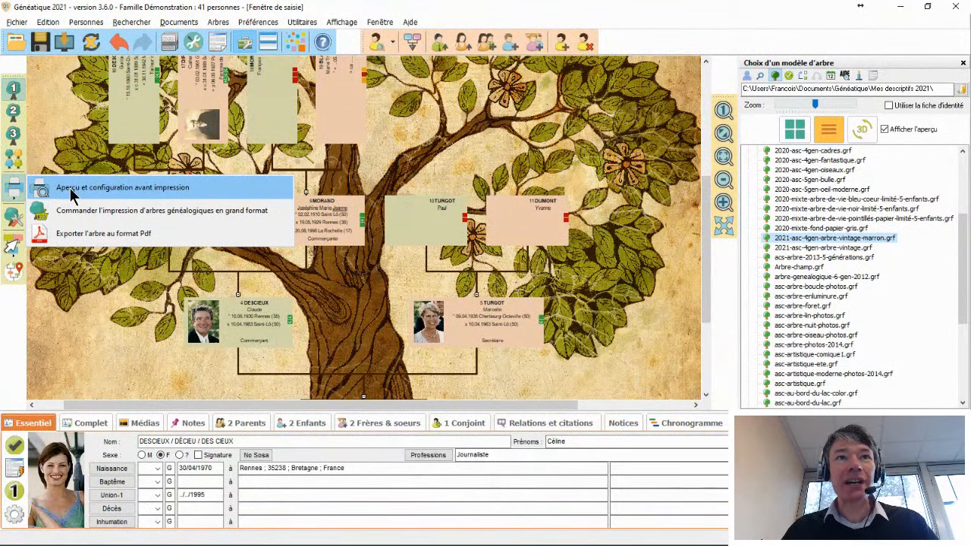
pyautogui.click(70, 190)
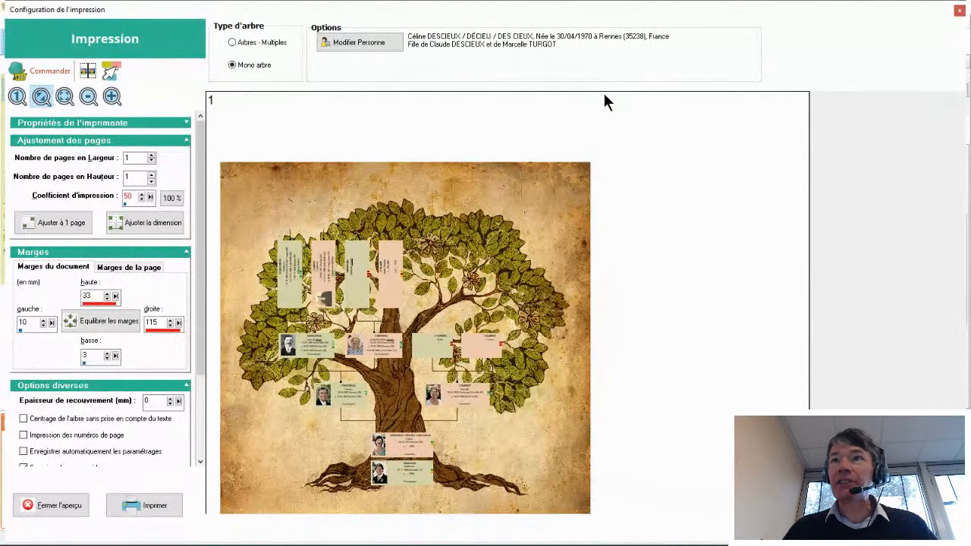
pyautogui.click(86, 96)
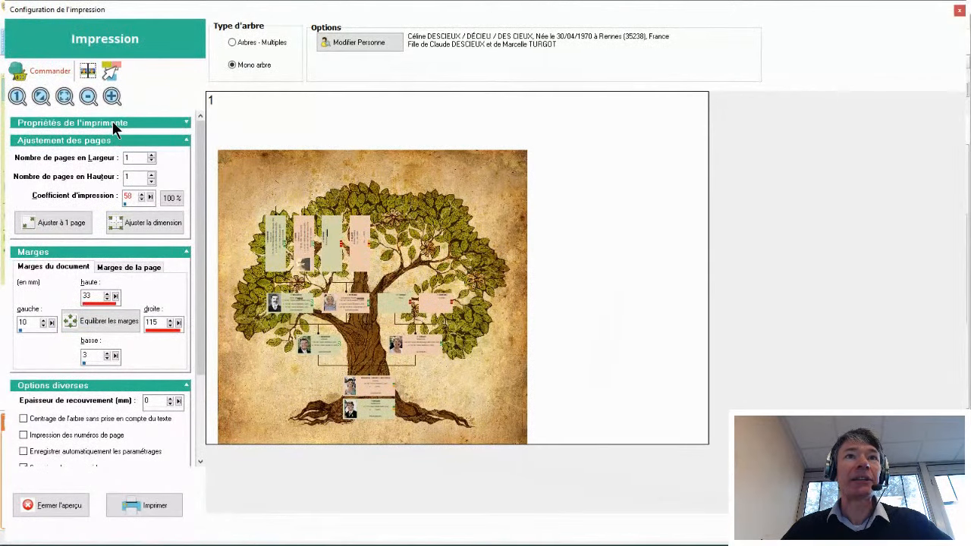
pyautogui.click(151, 123)
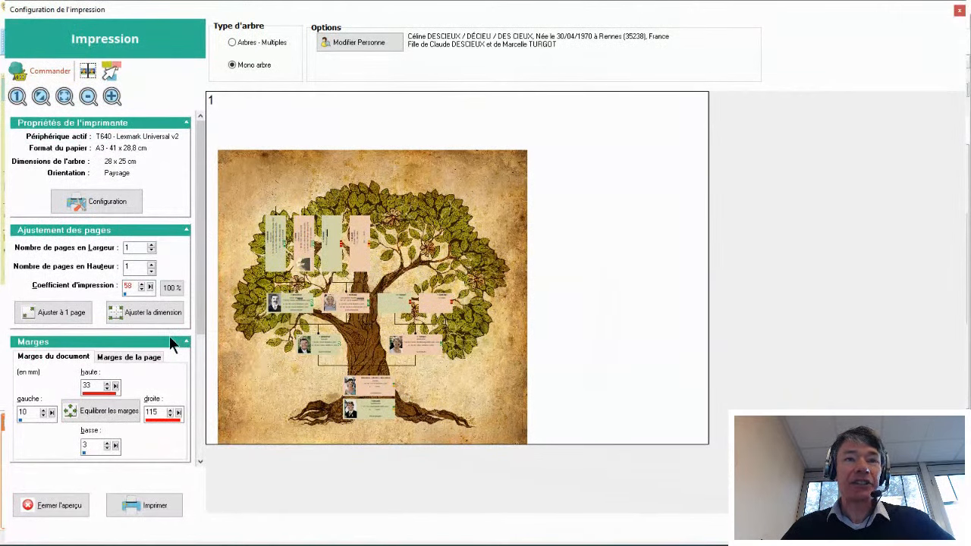
# Fit the tree to one page, and reduce the top document margin to 0 mm.
pyautogui.click(69, 311)
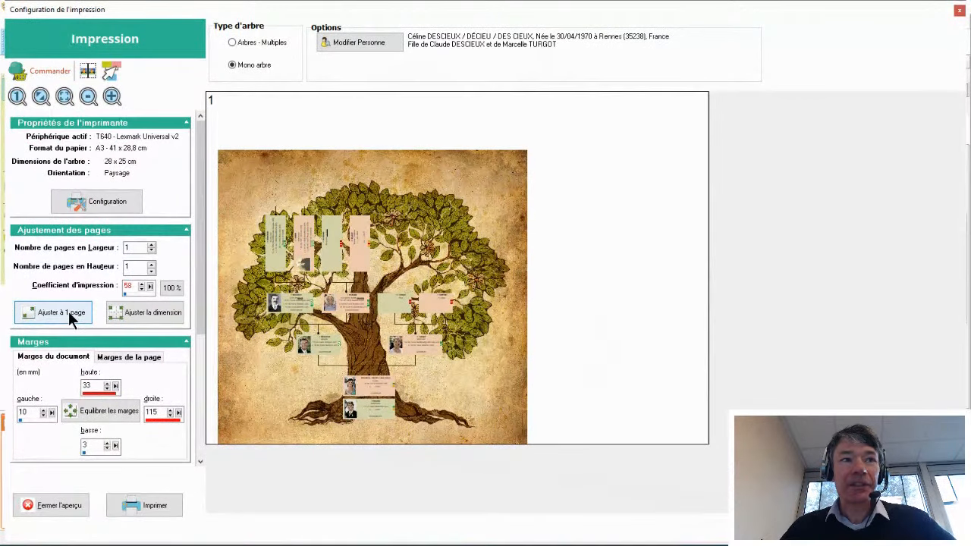
pyautogui.click(69, 311)
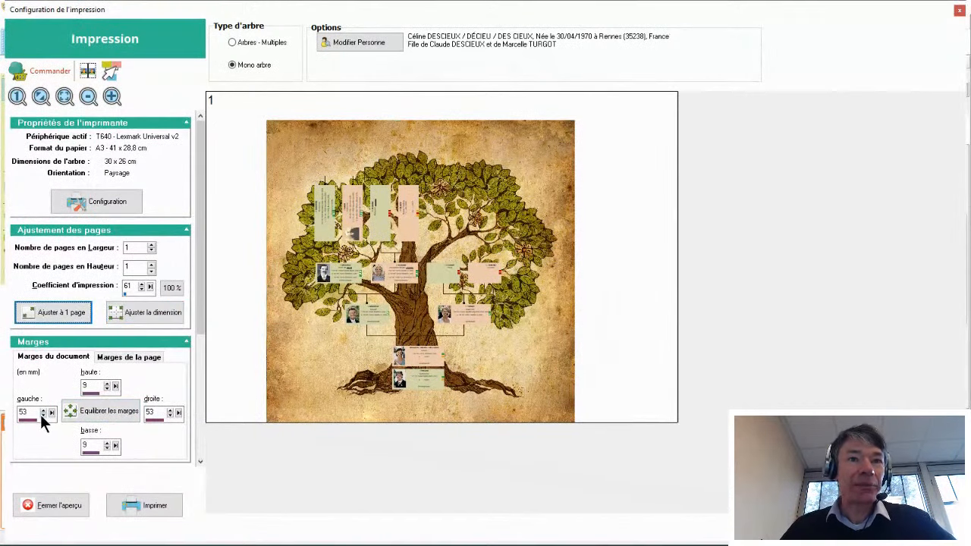
pyautogui.doubleClick(108, 389)
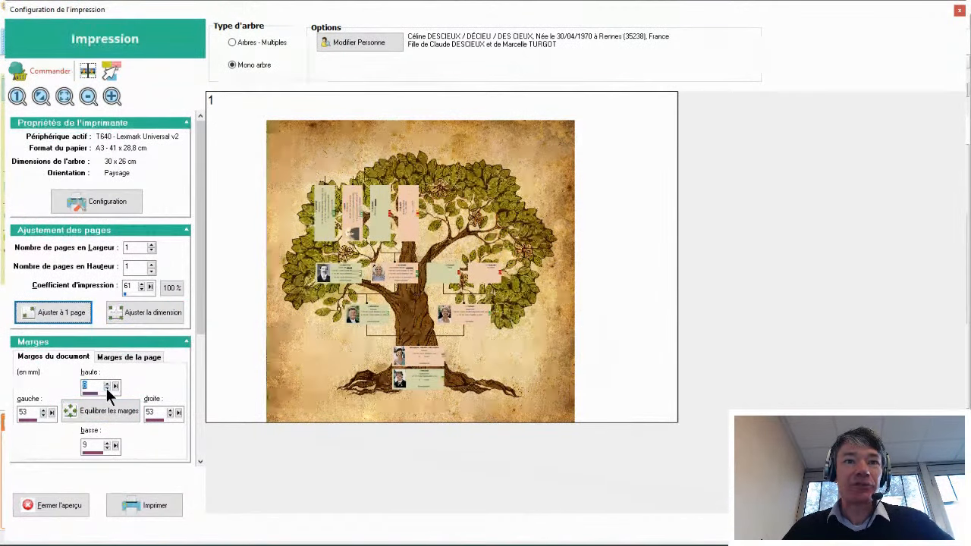
pyautogui.click(108, 390)
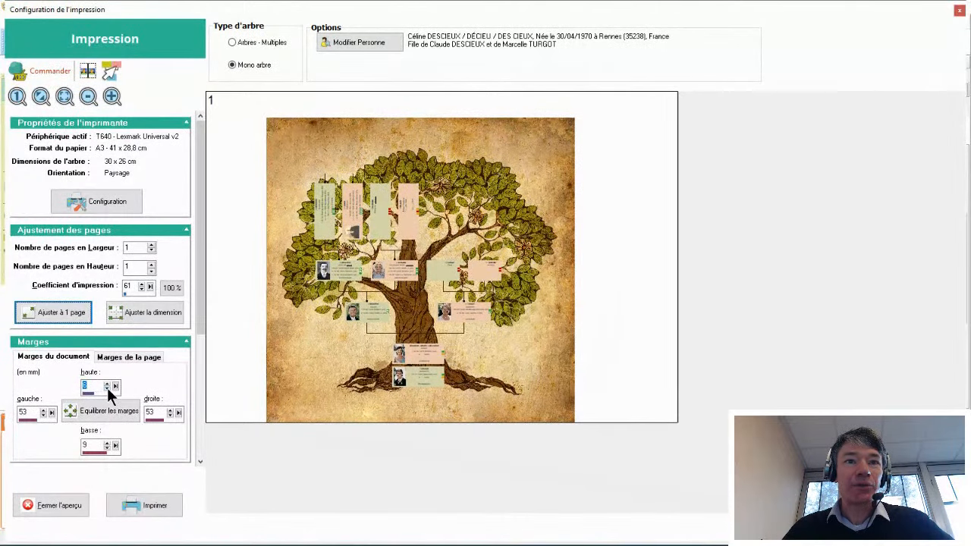
pyautogui.click(109, 390)
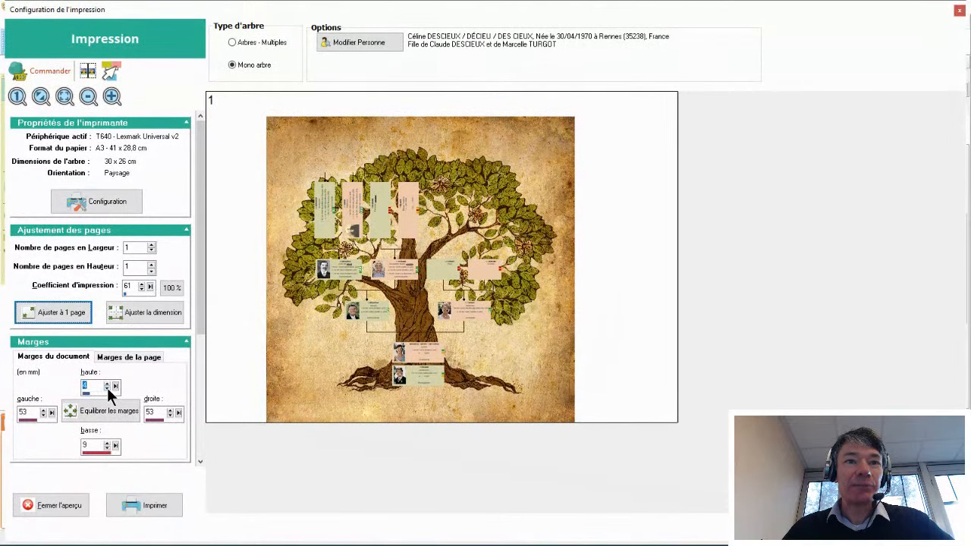
pyautogui.click(109, 389)
pyautogui.click(108, 389)
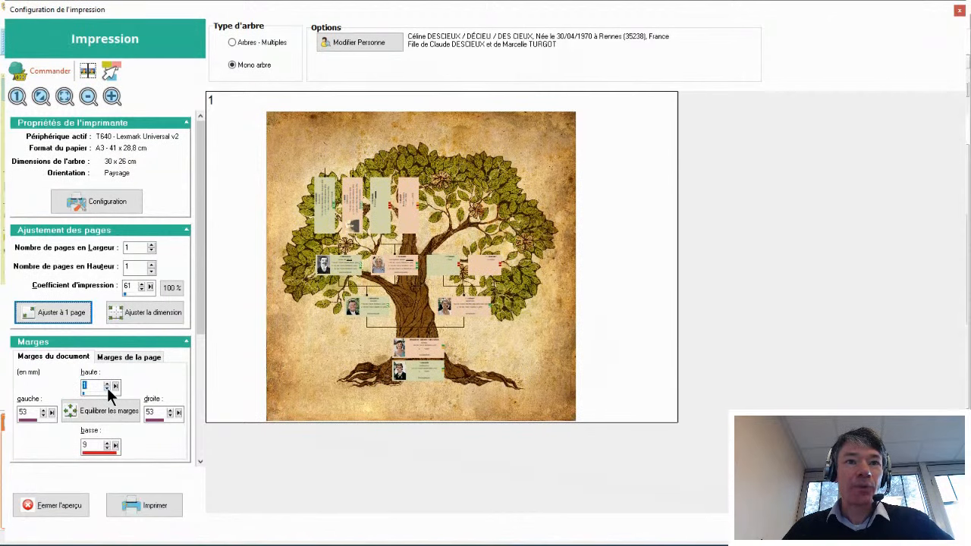
pyautogui.click(109, 389)
pyautogui.click(109, 389)
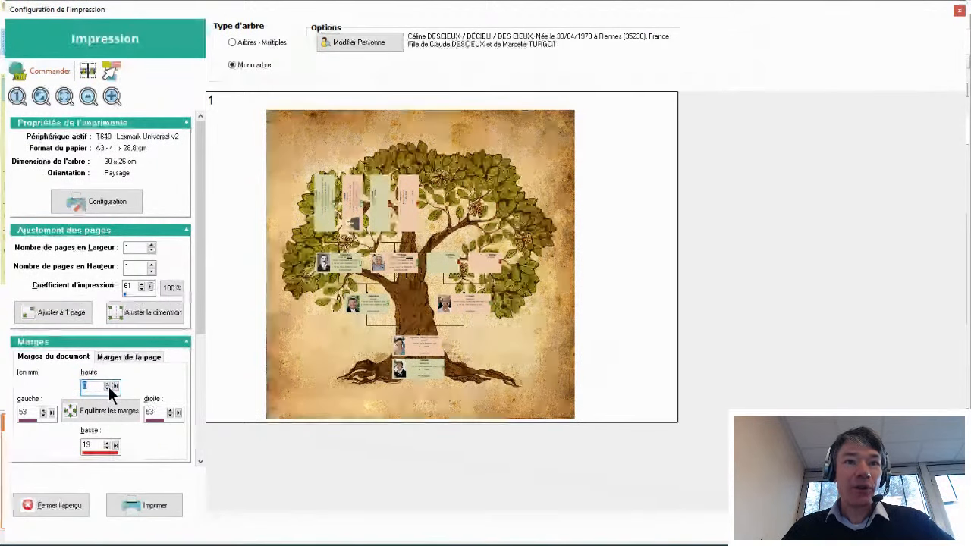
# Try small changes to the bottom document margin.
pyautogui.click(109, 446)
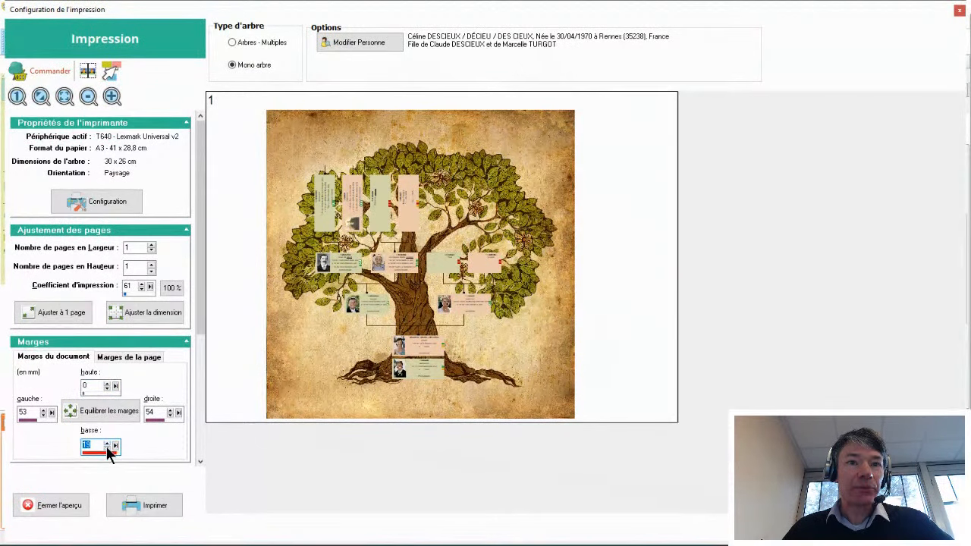
pyautogui.click(108, 449)
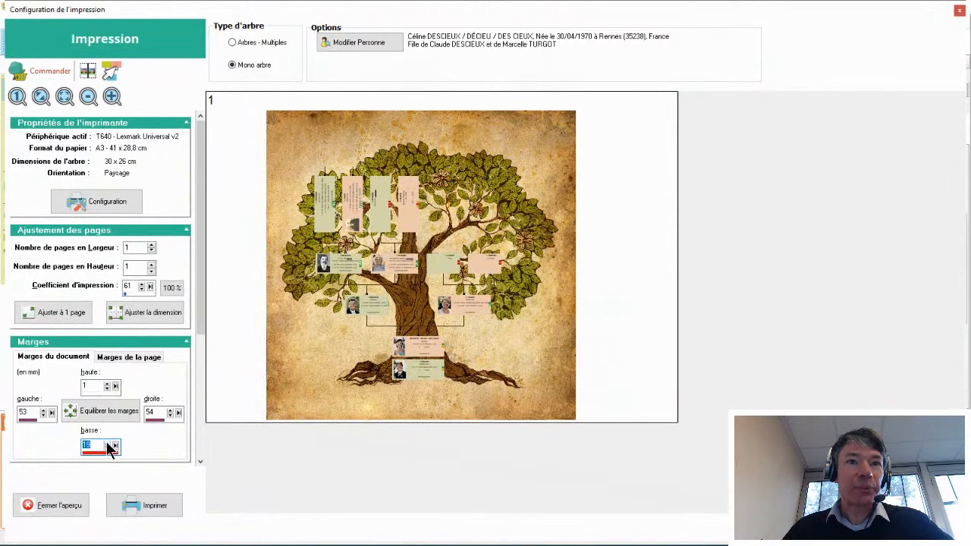
pyautogui.click(108, 446)
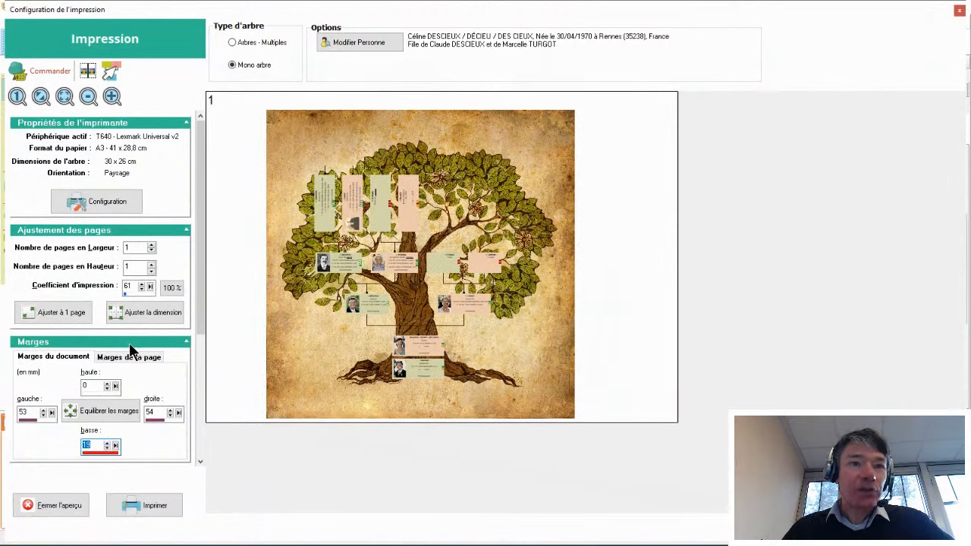
# Increase the left document margin to 67 mm.
pyautogui.click(42, 408)
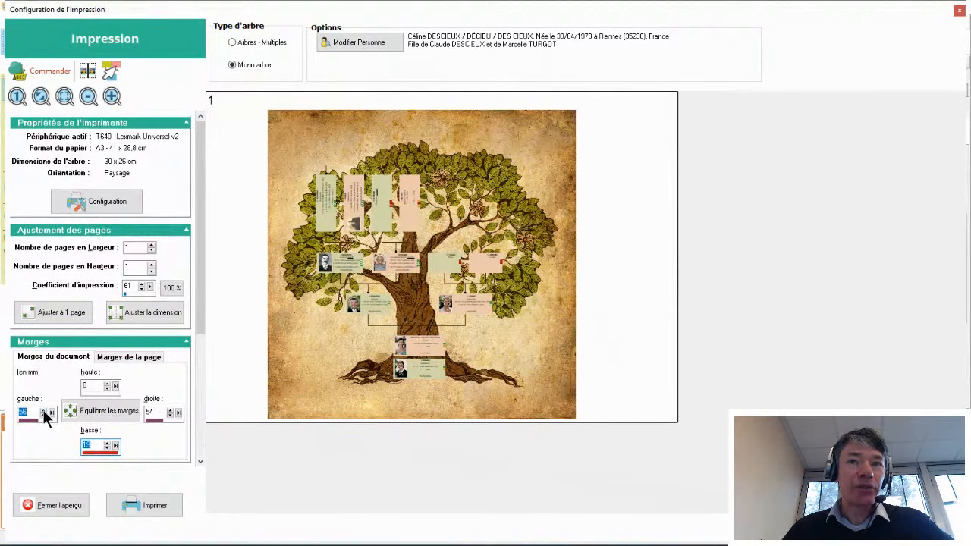
pyautogui.click(44, 411)
pyautogui.click(44, 411)
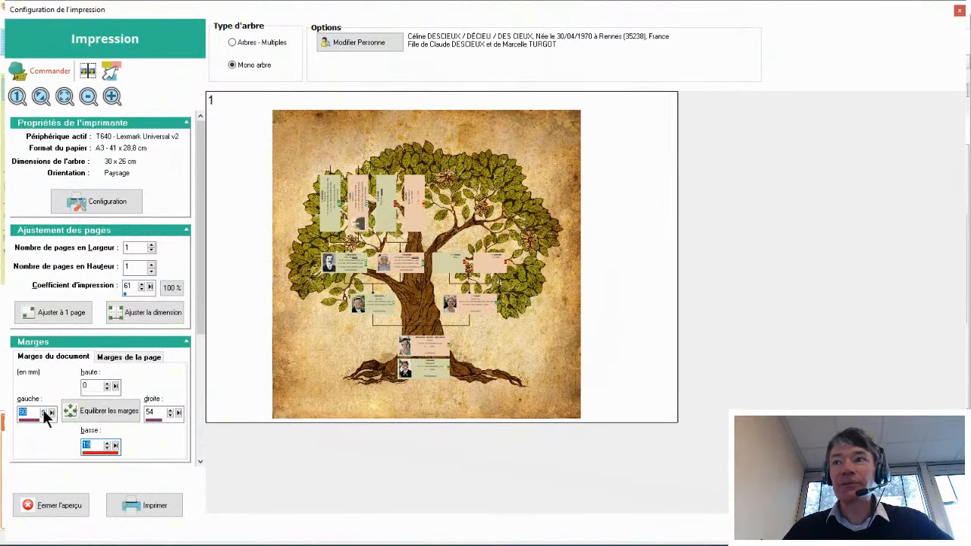
pyautogui.click(44, 411)
pyautogui.click(44, 411)
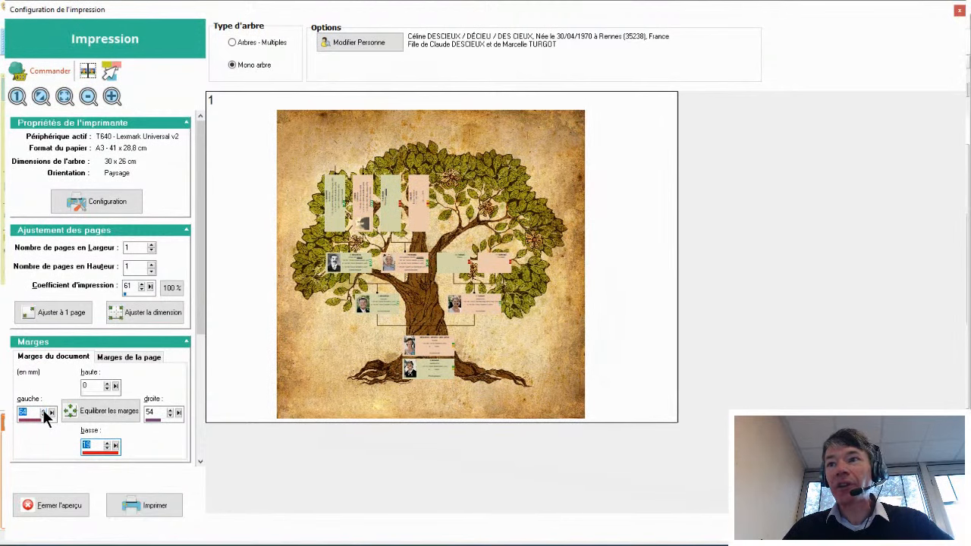
pyautogui.click(44, 411)
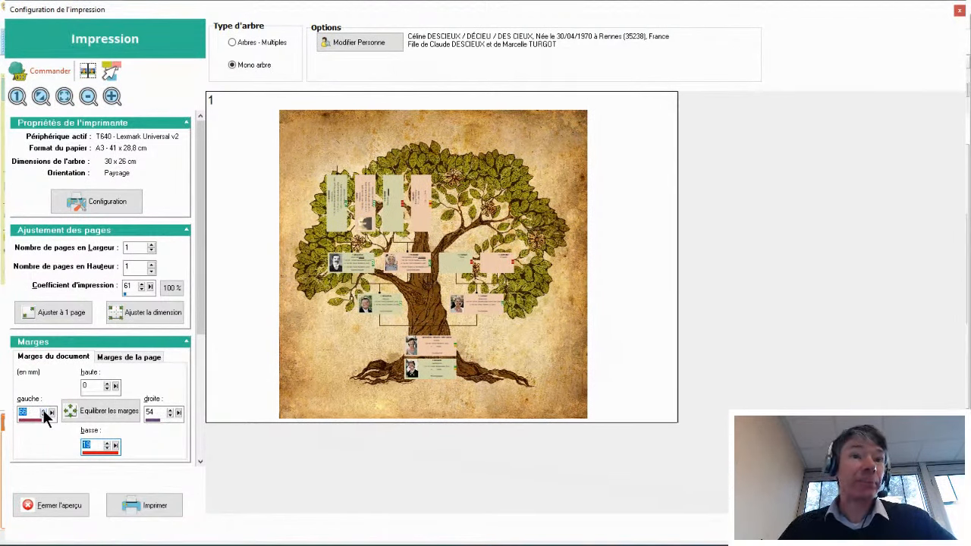
pyautogui.click(44, 412)
pyautogui.click(44, 411)
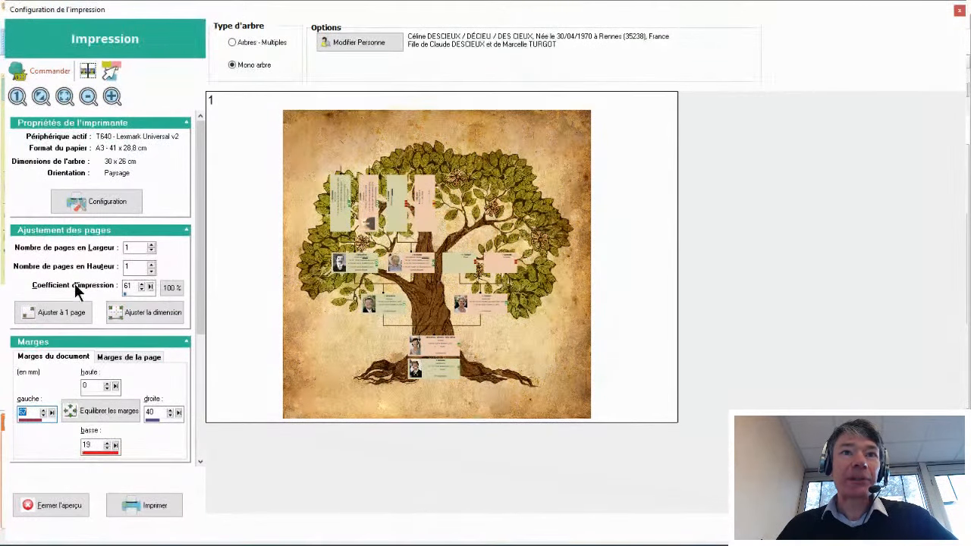
# Raise the print coefficient to 80 so the tree spreads over several pages.
pyautogui.click(141, 286)
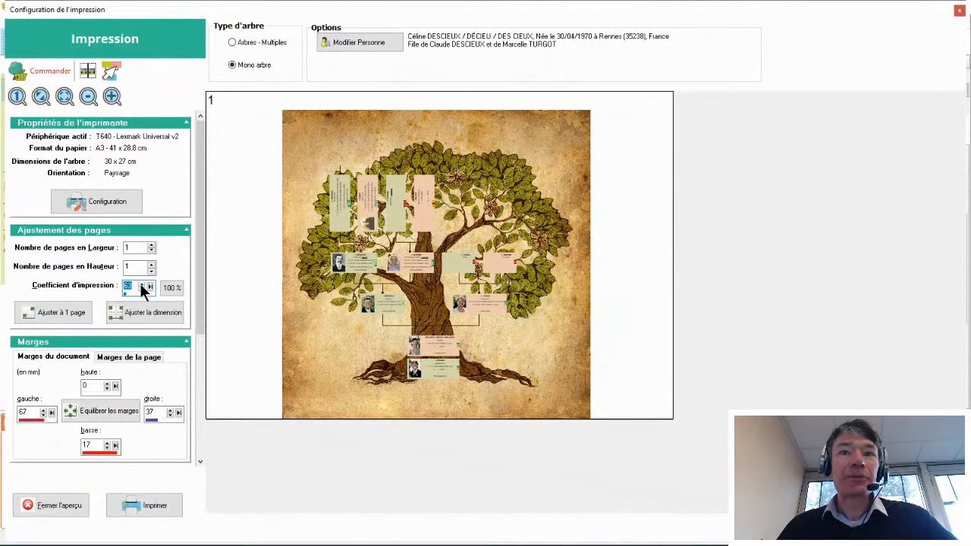
pyautogui.click(141, 286)
pyautogui.click(141, 286)
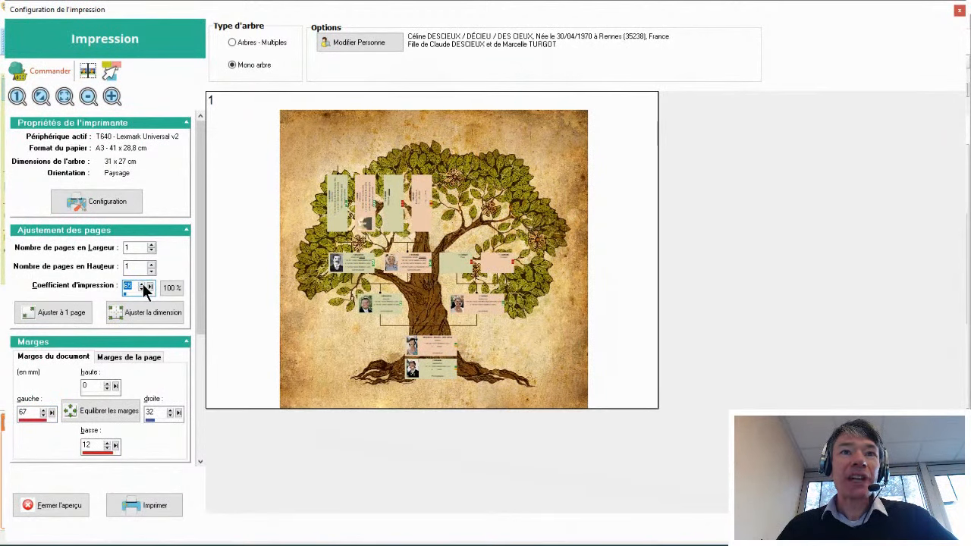
pyautogui.click(141, 286)
pyautogui.click(141, 286)
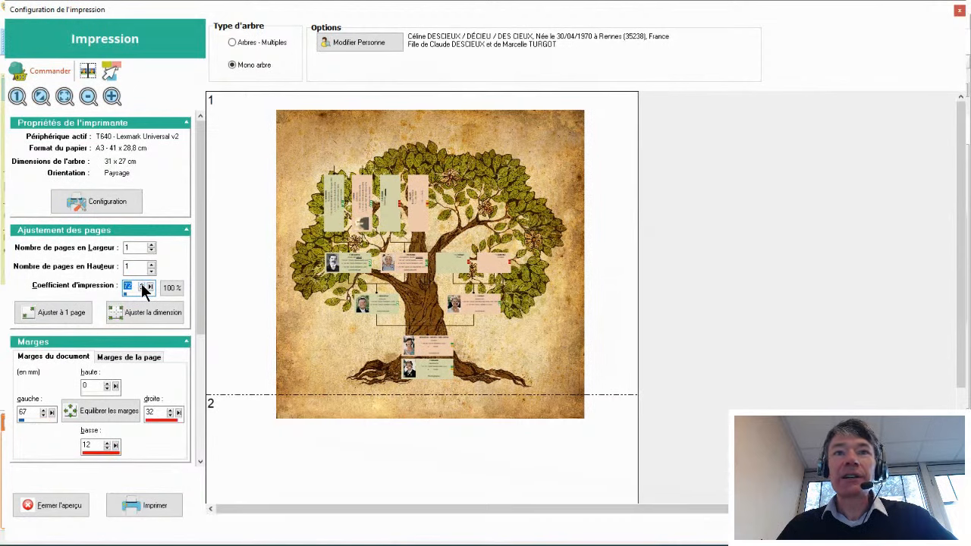
pyautogui.click(141, 286)
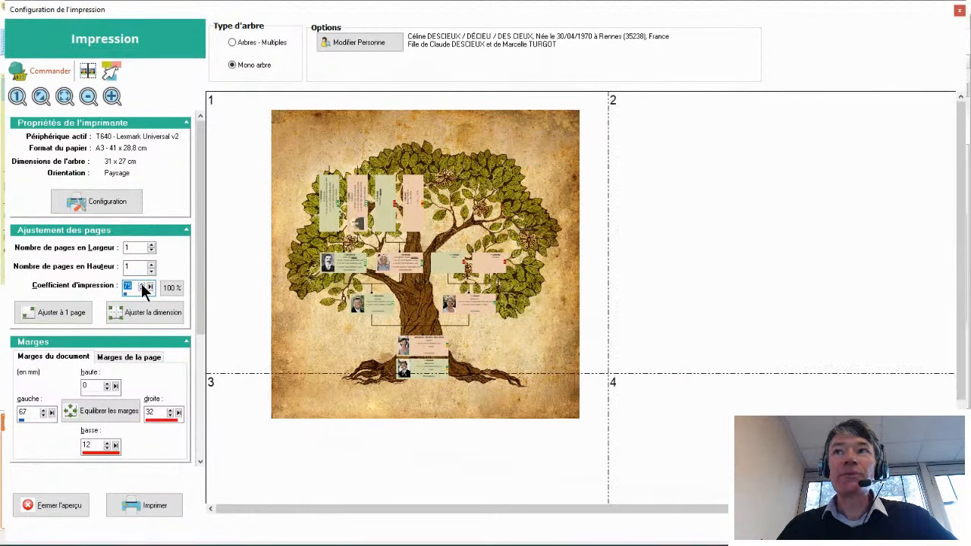
pyautogui.click(141, 286)
pyautogui.click(142, 286)
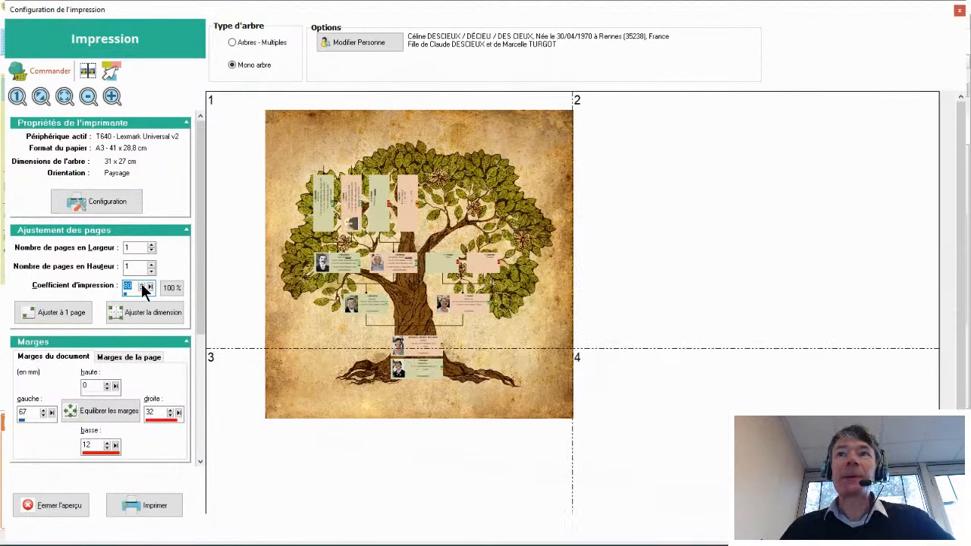
pyautogui.click(141, 286)
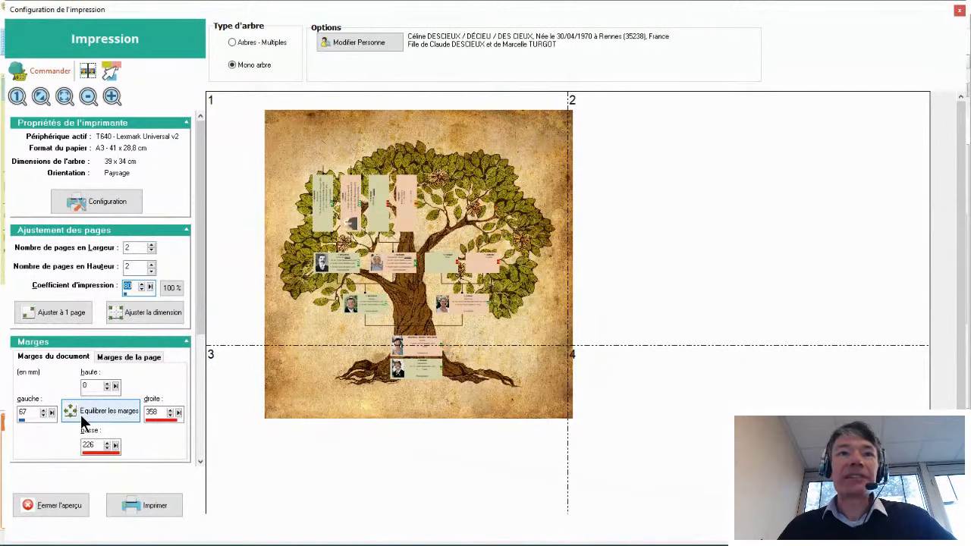
# Reduce the left document margin to 58 mm to bring the tree within the first page's width.
pyautogui.click(42, 415)
pyautogui.click(42, 415)
pyautogui.click(42, 415)
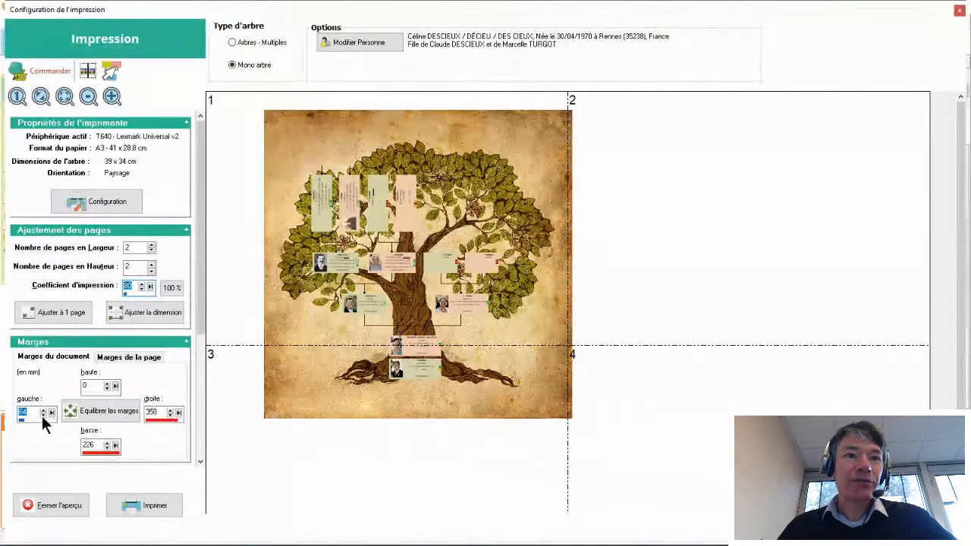
pyautogui.click(42, 415)
pyautogui.click(42, 415)
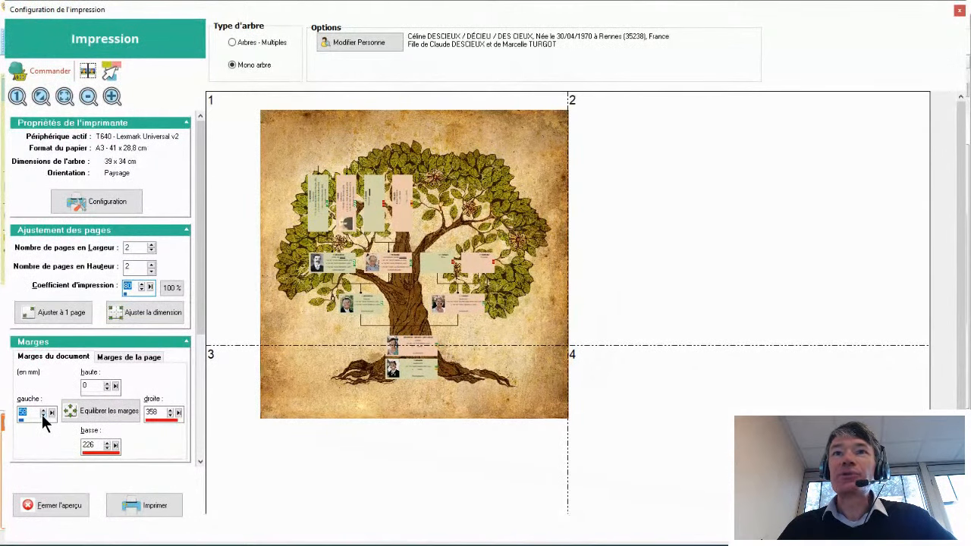
# Reduce the left document margin to 46 mm.
pyautogui.click(42, 415)
pyautogui.click(42, 415)
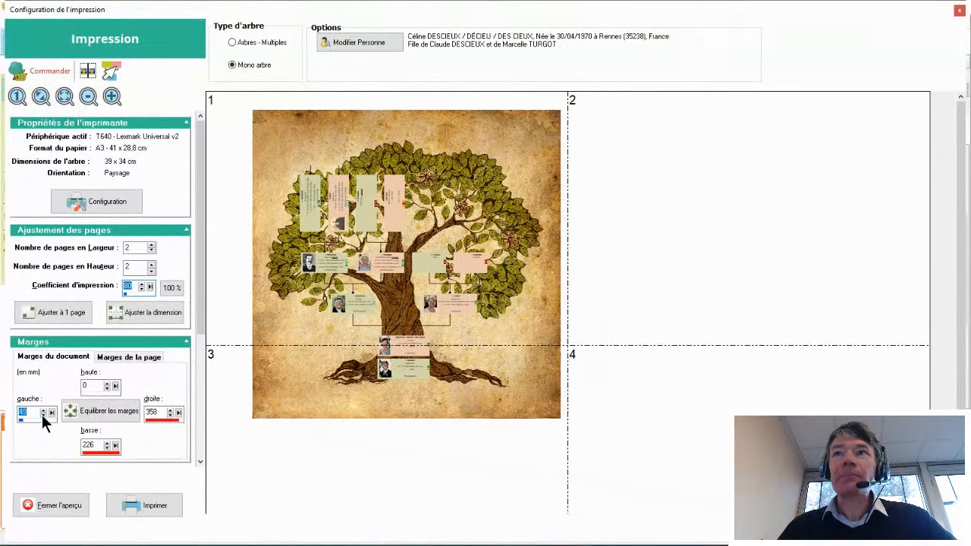
pyautogui.click(42, 415)
pyautogui.click(42, 415)
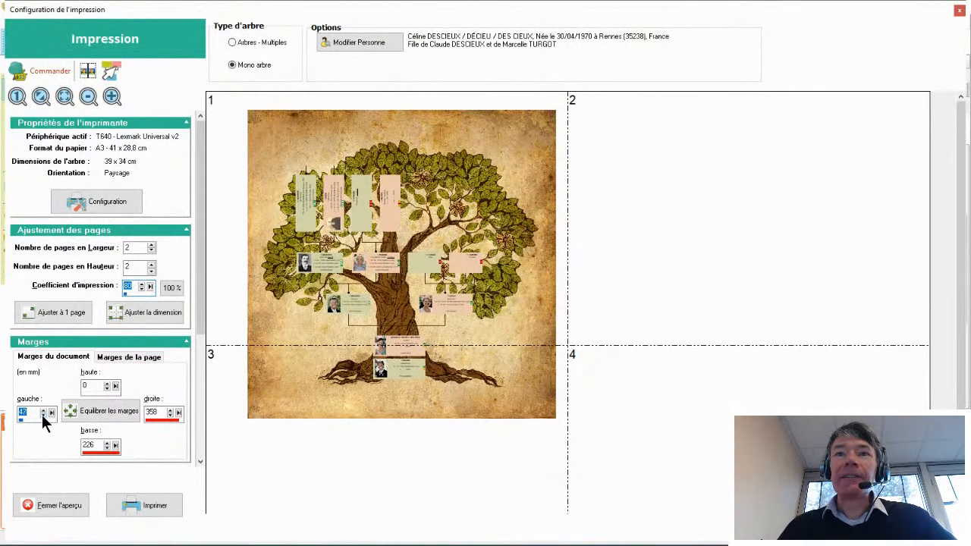
pyautogui.click(50, 412)
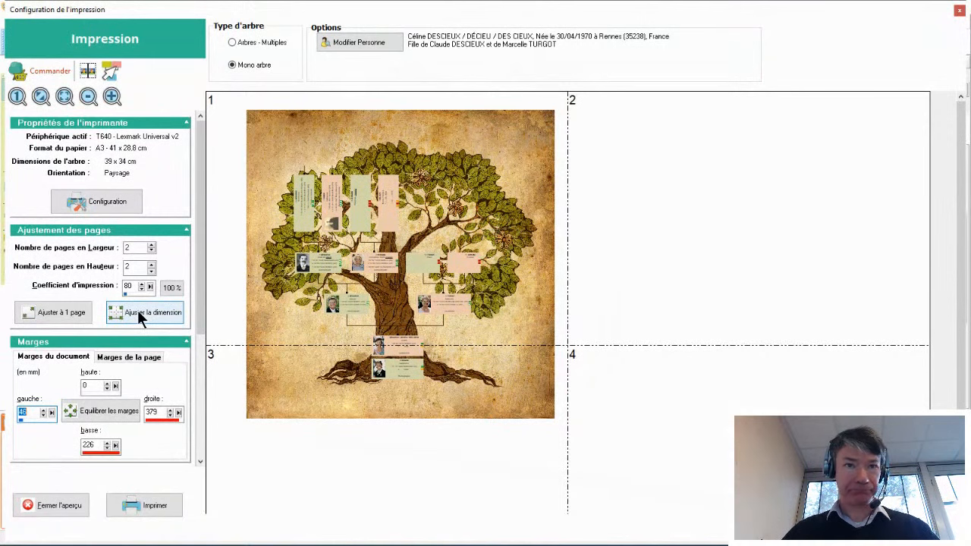
# Adjust the tree's dimension to fill the two-by-two page layout and close the print preview.
pyautogui.click(137, 311)
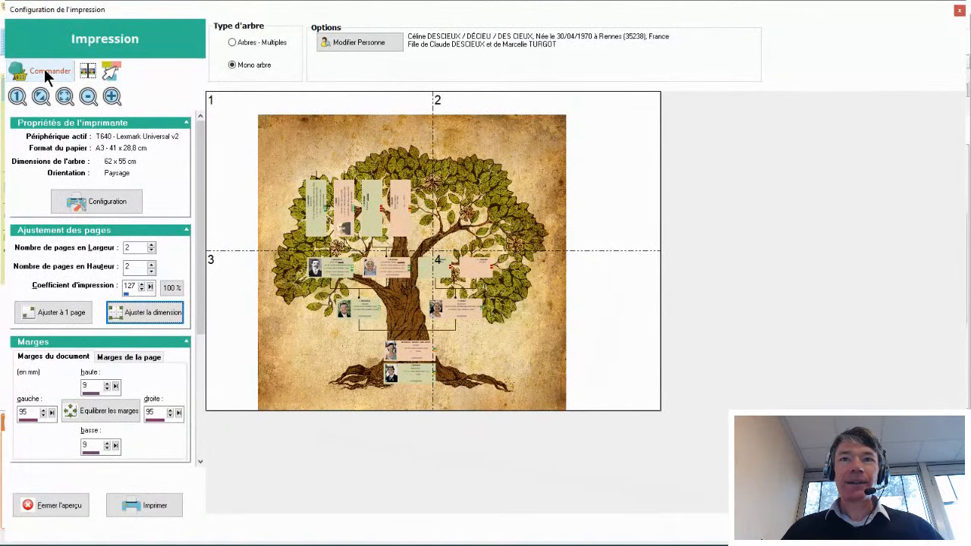
pyautogui.click(48, 502)
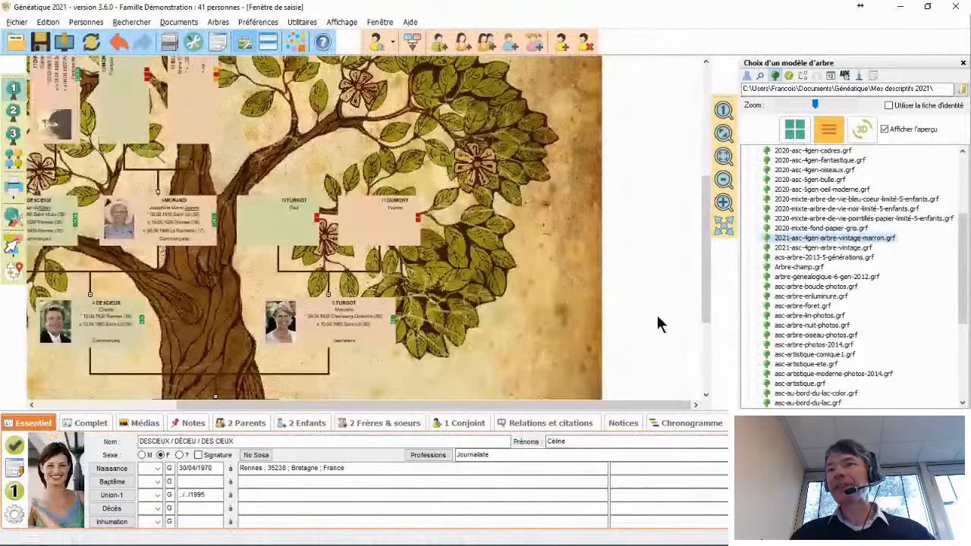
# Show the tree in display mode 2 and return to display mode 1.
pyautogui.moveTo(777, 312)
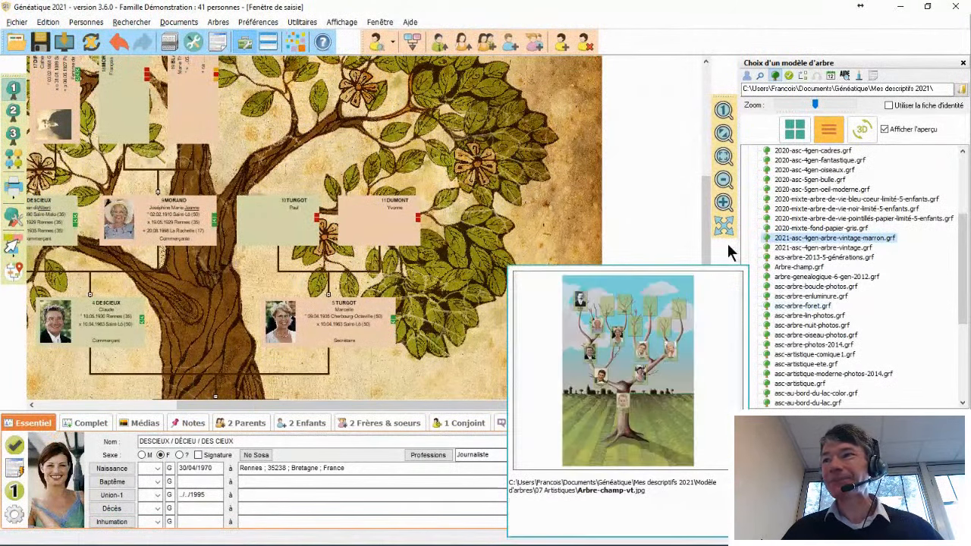
pyautogui.moveTo(787, 289)
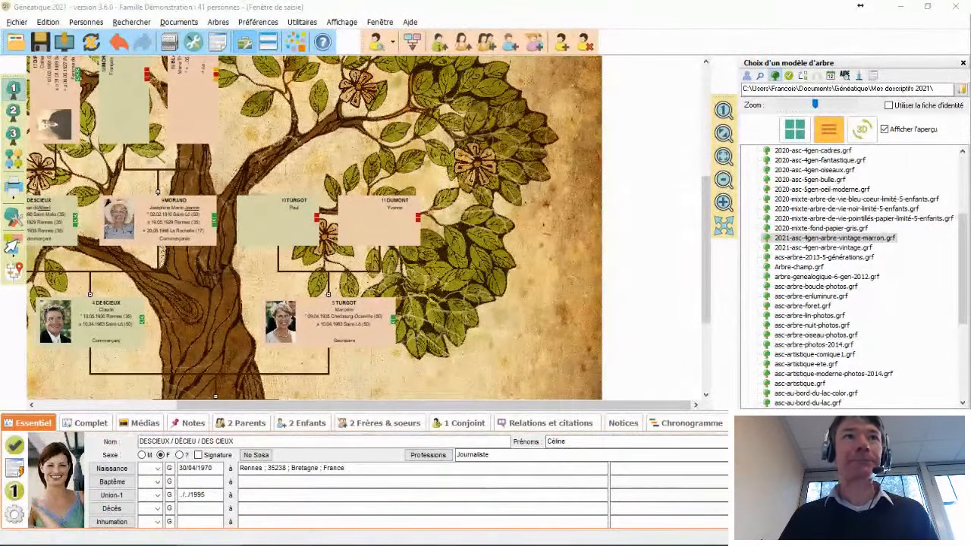
pyautogui.click(14, 111)
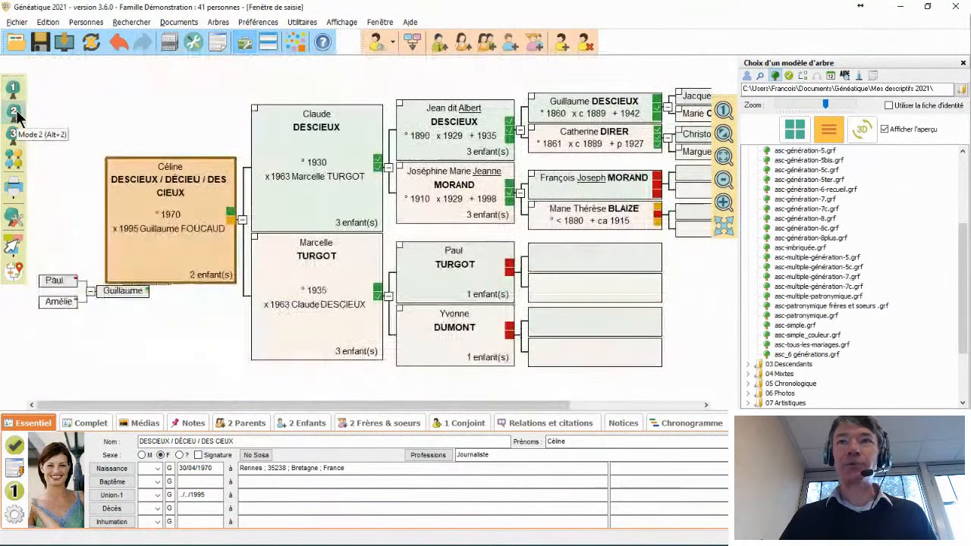
pyautogui.click(14, 90)
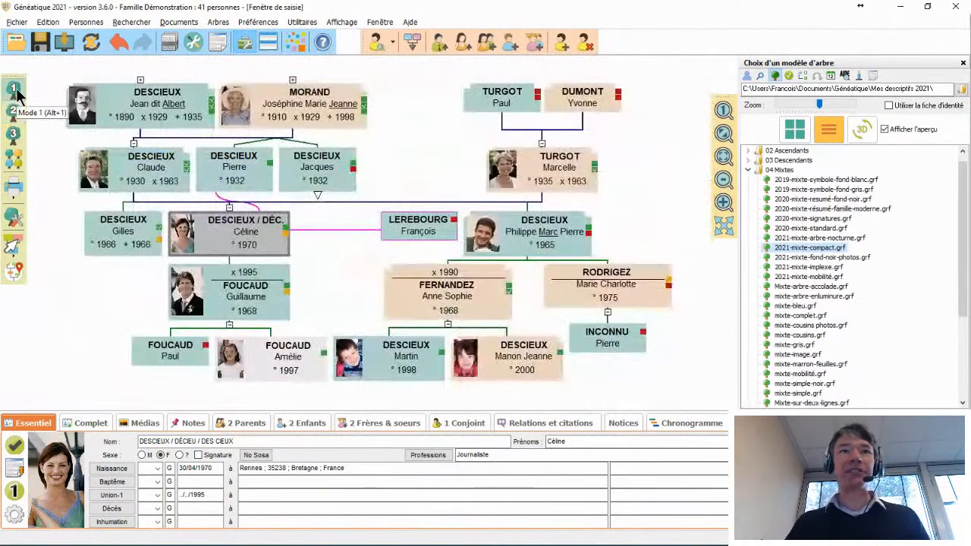
# Centre the tree on the selected woman's nephew and expand the ancestors of his paternal grandparents and of the grandfather's father.
pyautogui.click(531, 237)
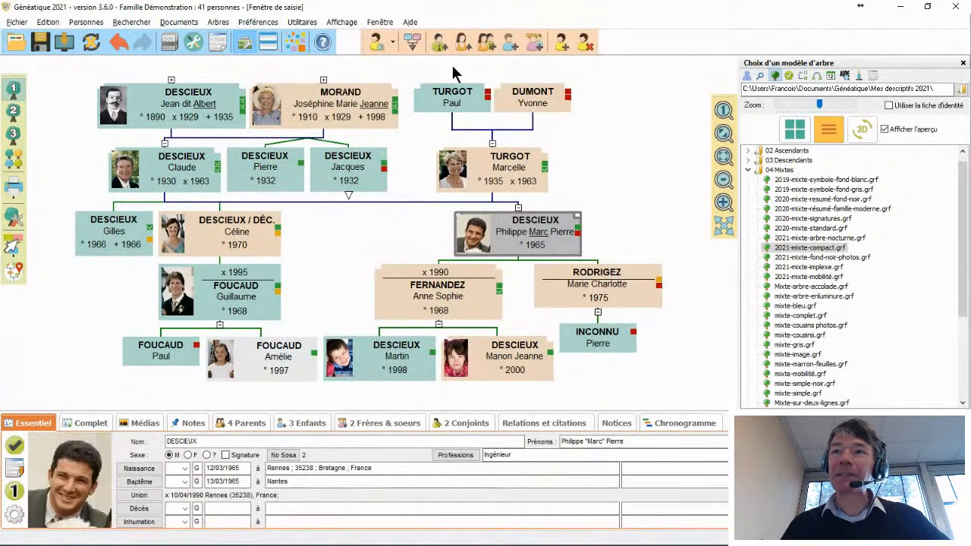
pyautogui.click(403, 367)
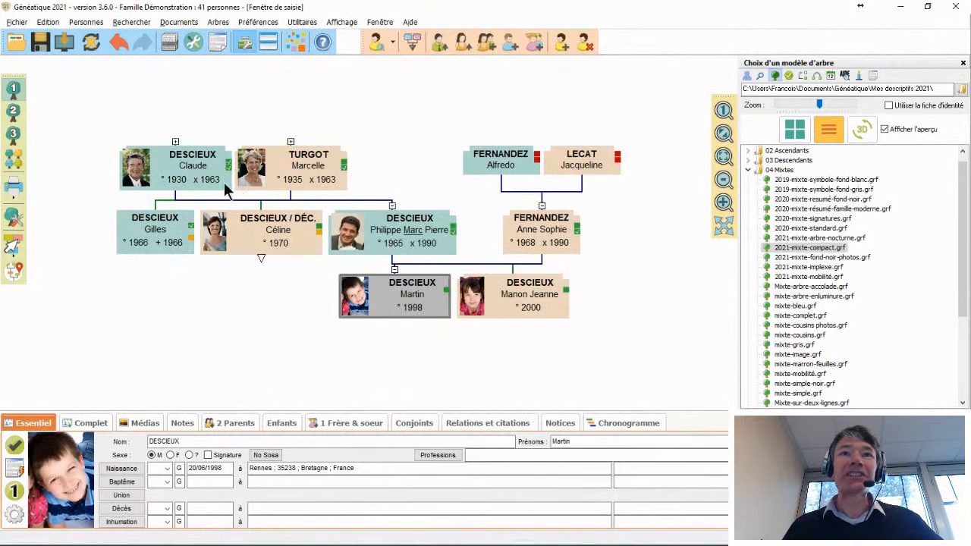
pyautogui.click(175, 142)
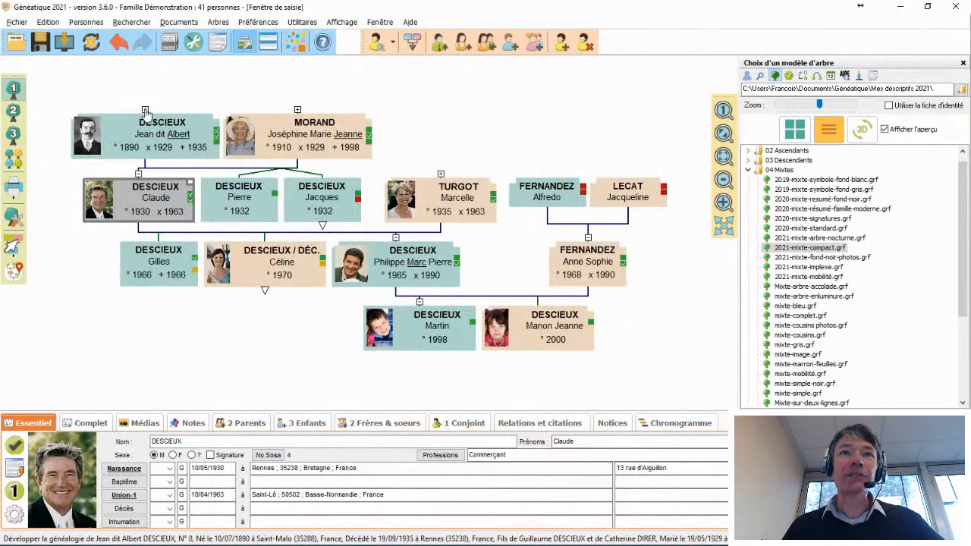
pyautogui.click(145, 112)
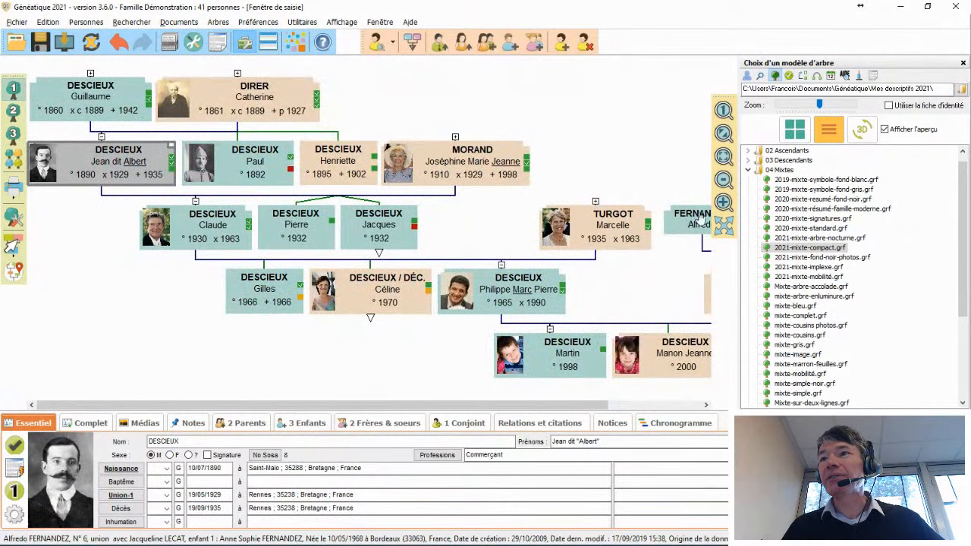
pyautogui.moveTo(670, 256); pyautogui.dragTo(488, 265)
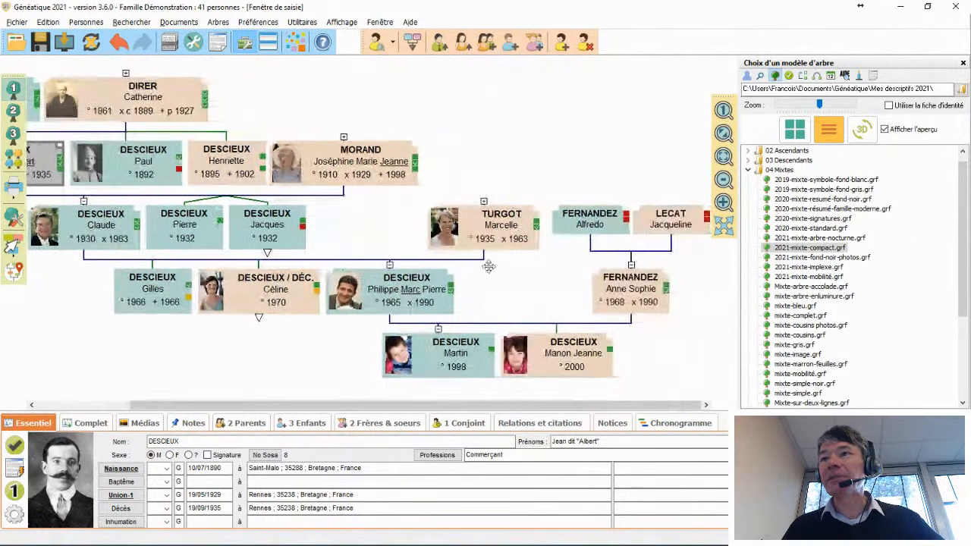
pyautogui.click(484, 203)
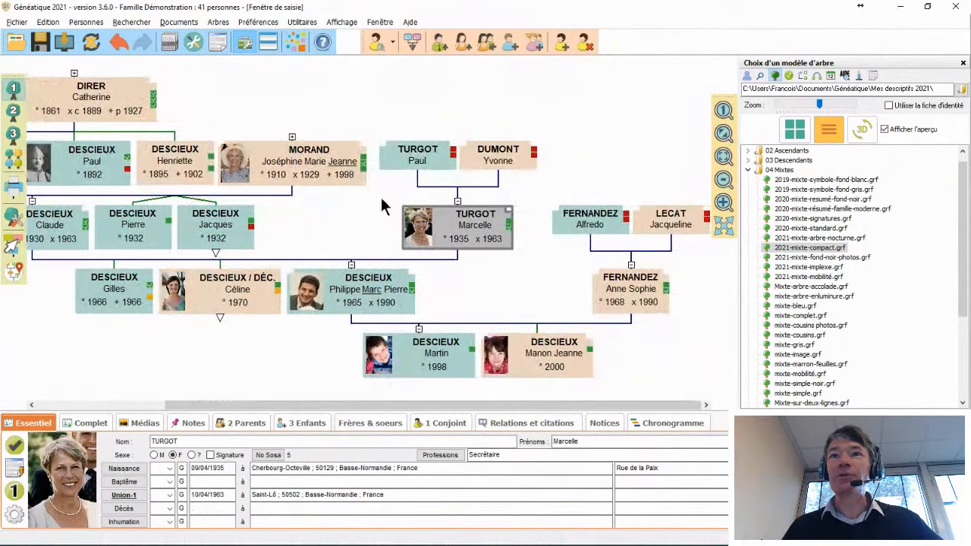
pyautogui.moveTo(344, 215); pyautogui.dragTo(455, 220)
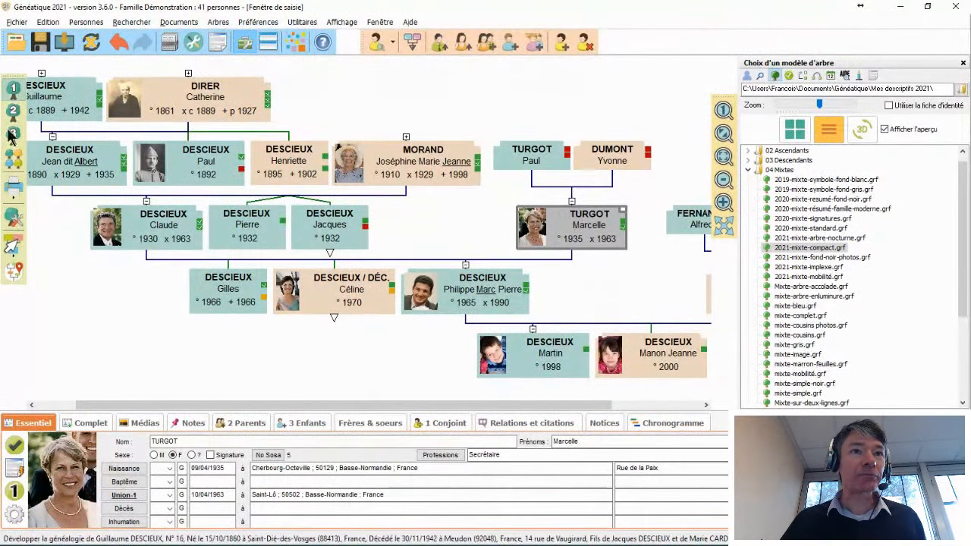
# Review the generation, empty-box and display options of the 2021-mixte-compact.grf tree model, and close its settings.
pyautogui.click(12, 218)
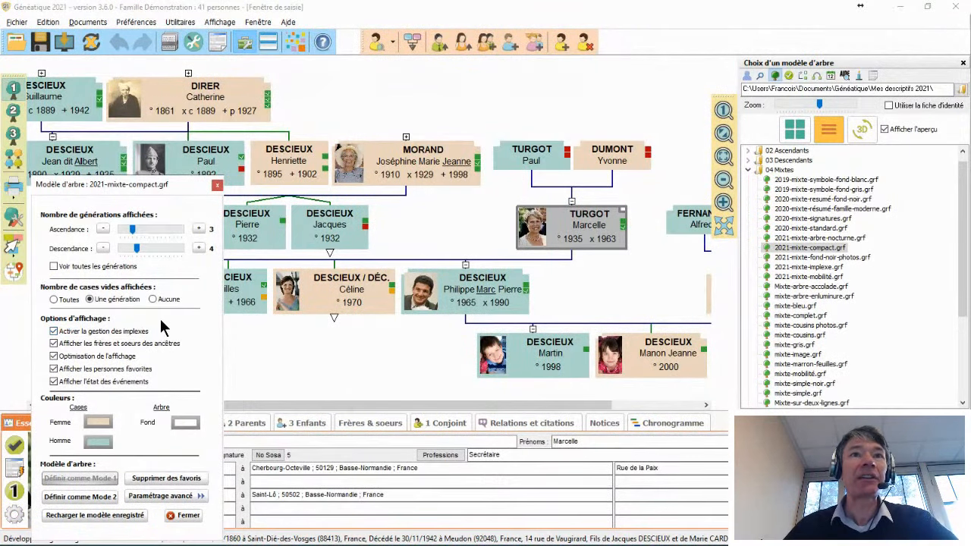
pyautogui.click(217, 186)
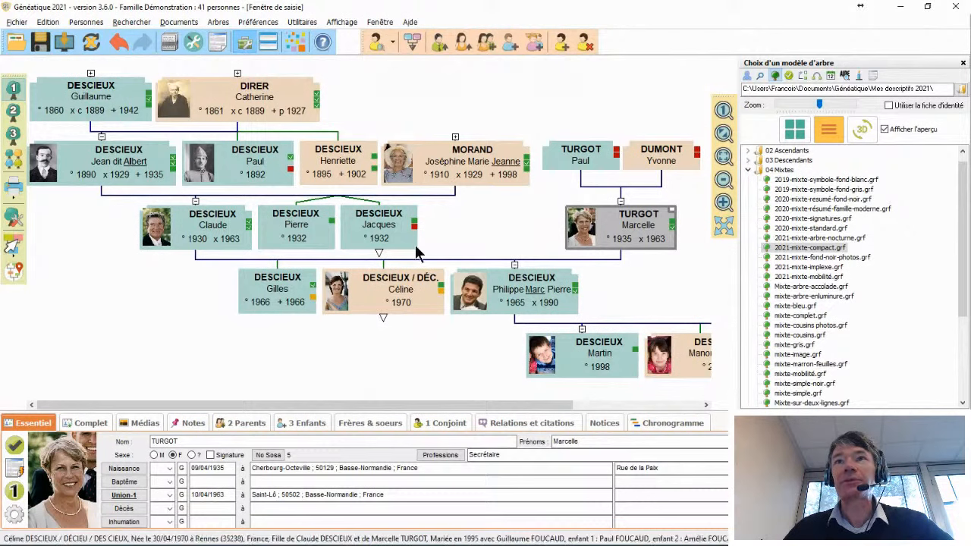
# Select the maternal great-grandmother, Sosa number 11, and enter an existing ancestor's surname and first name as her reference mother.
pyautogui.moveTo(480, 220); pyautogui.dragTo(443, 220)
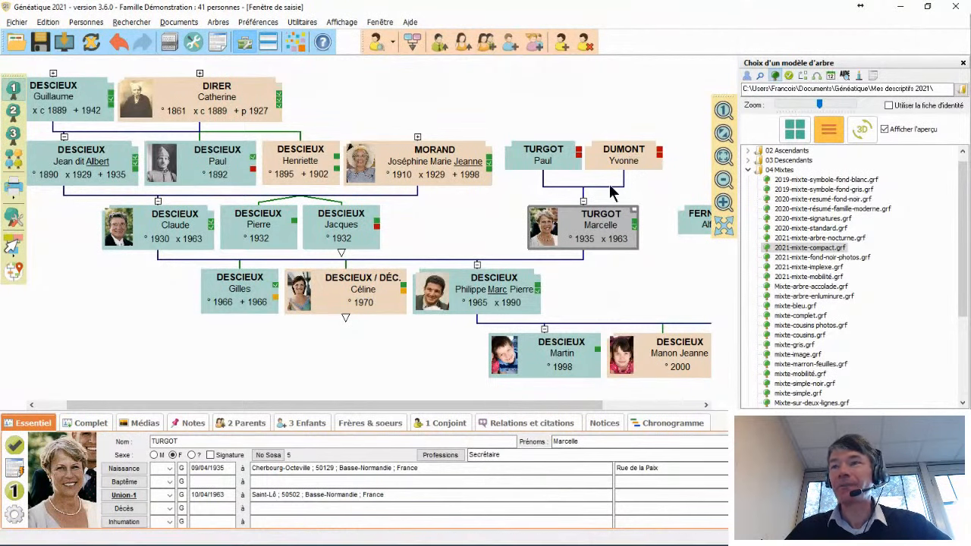
pyautogui.click(634, 159)
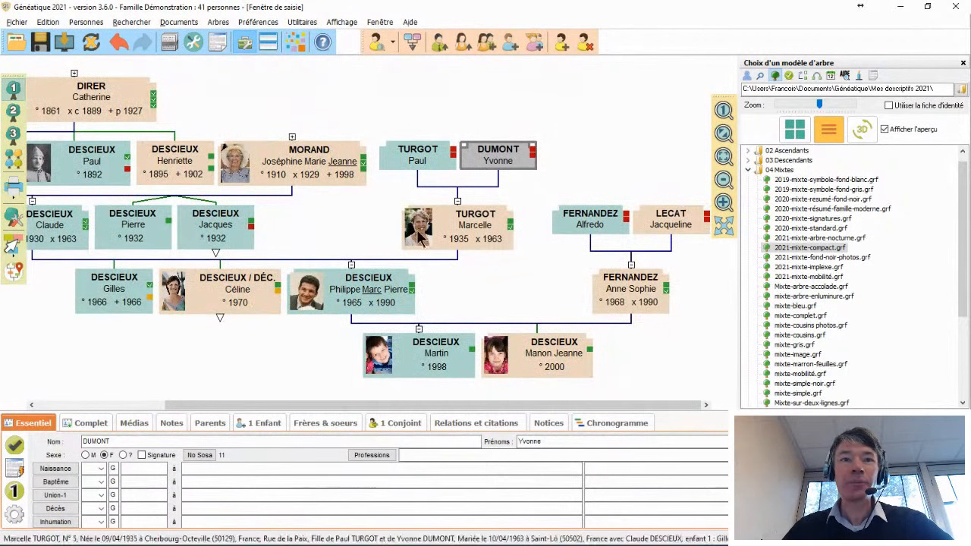
pyautogui.click(211, 423)
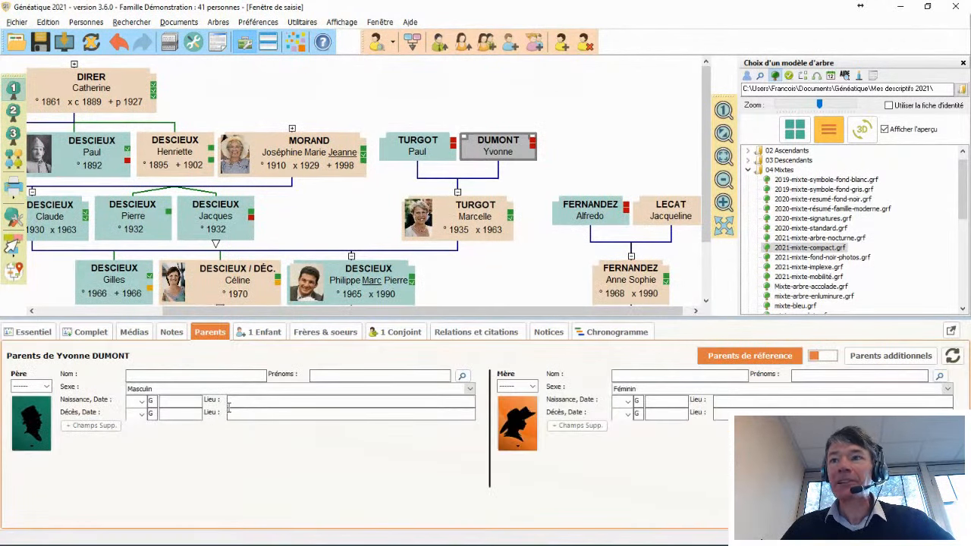
pyautogui.click(640, 373)
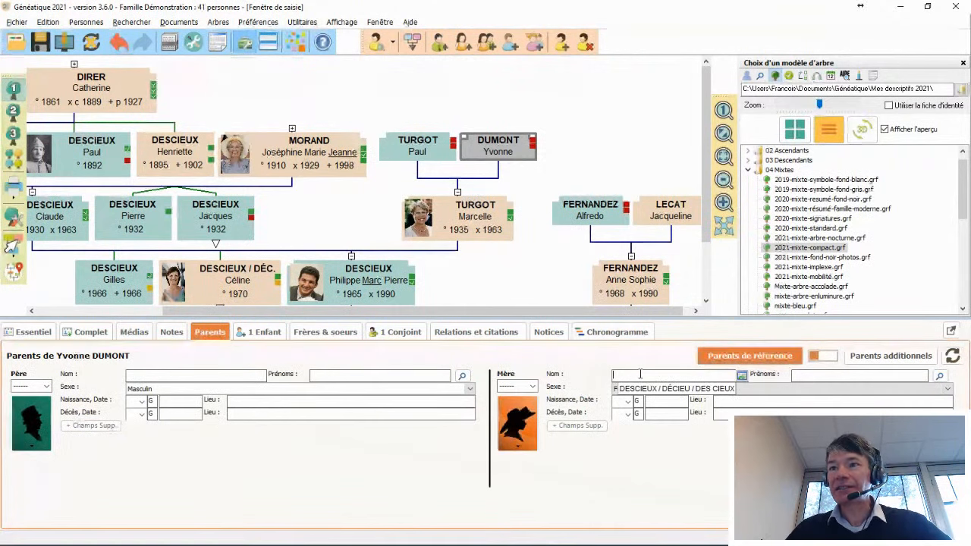
pyautogui.write('di')
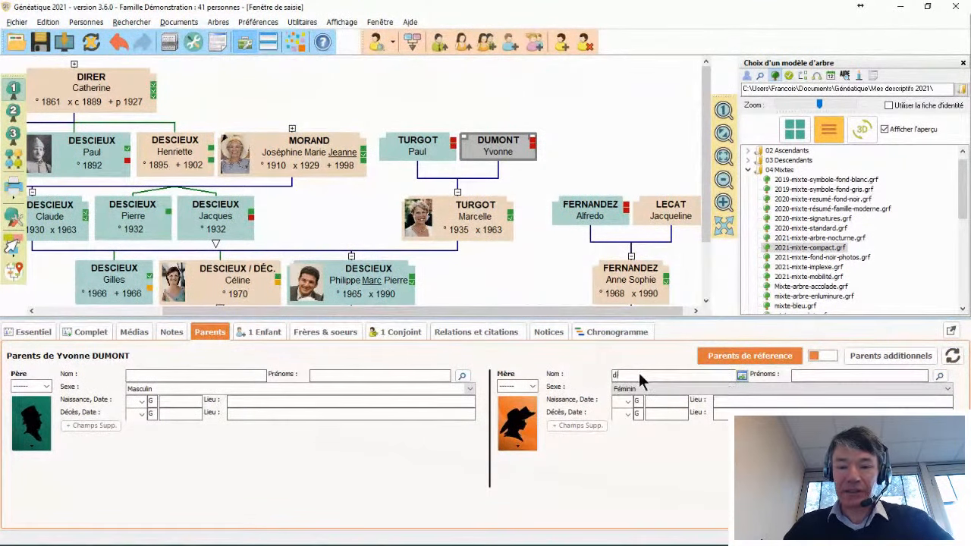
pyautogui.press('Tab')
pyautogui.write('C')
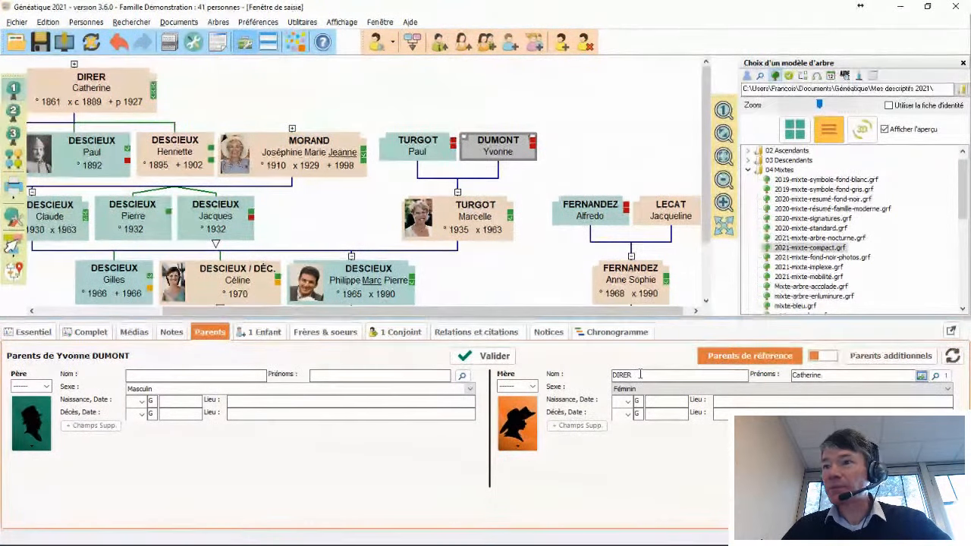
# Look up the matching existing record, assign it as the mother, and set the father as "Inconnu ou non identifié".
pyautogui.click(935, 375)
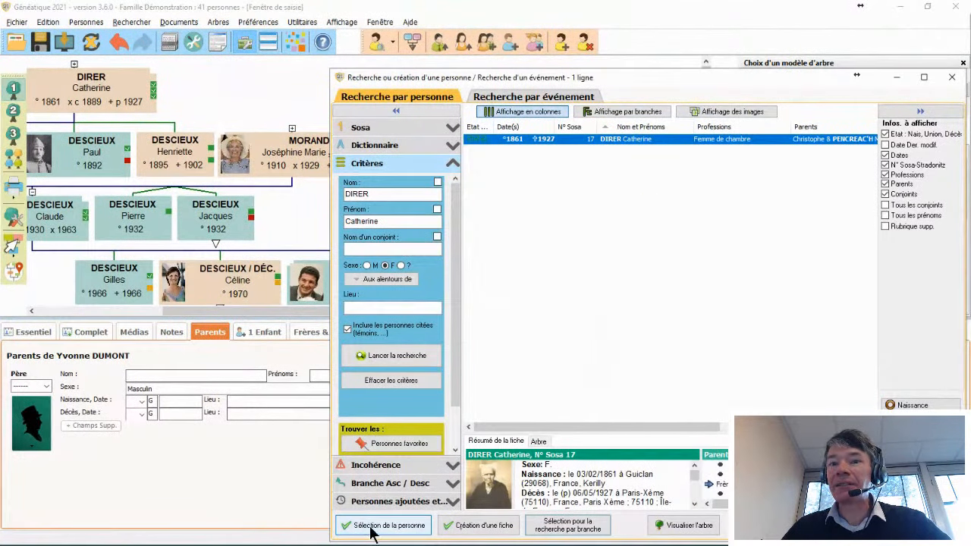
pyautogui.click(373, 527)
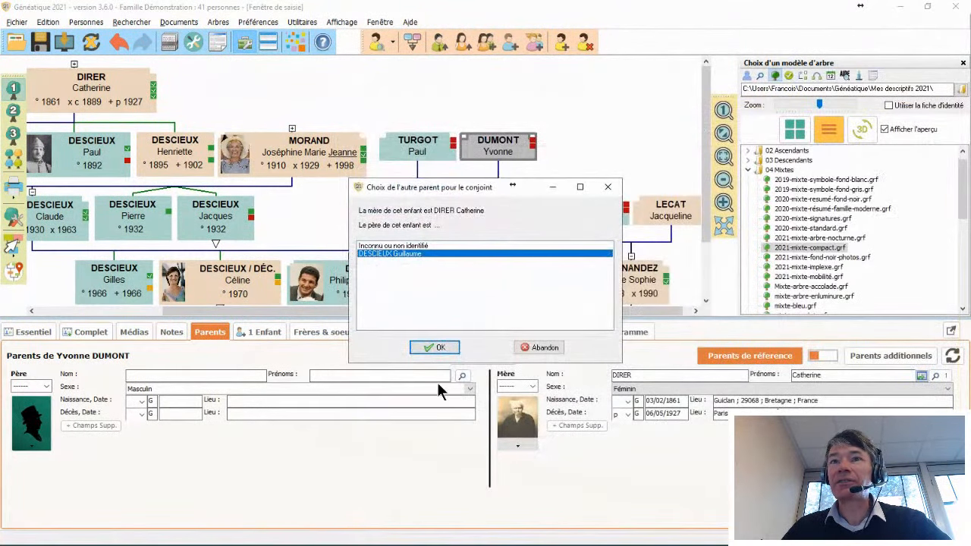
pyautogui.click(406, 246)
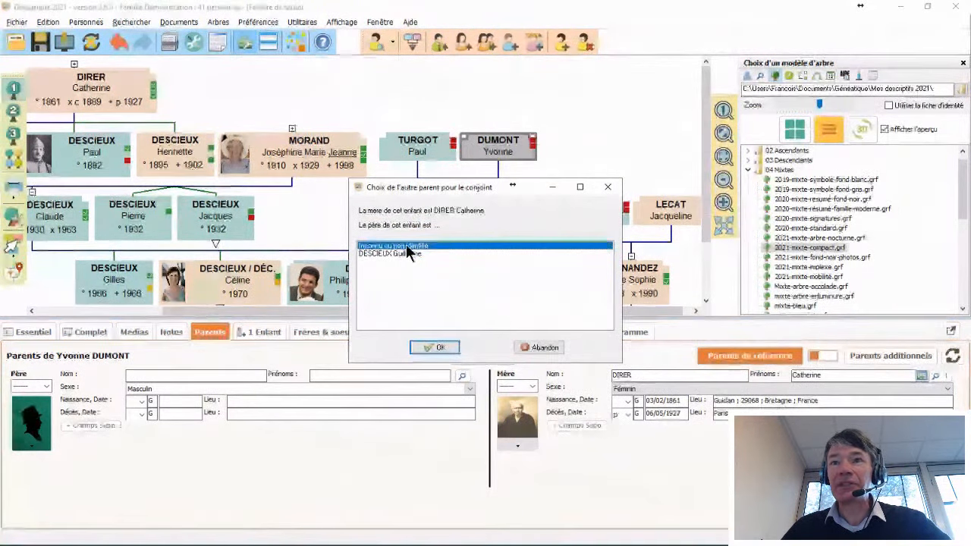
pyautogui.click(434, 348)
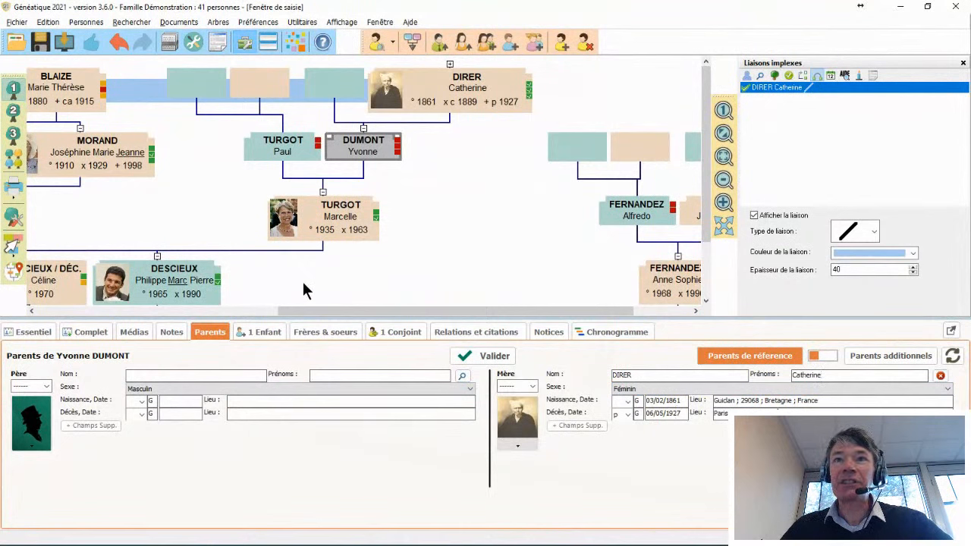
# Inspect the implex link in the tree, switch to display mode 3 and enlarge the tree area.
pyautogui.moveTo(318, 313); pyautogui.dragTo(273, 305)
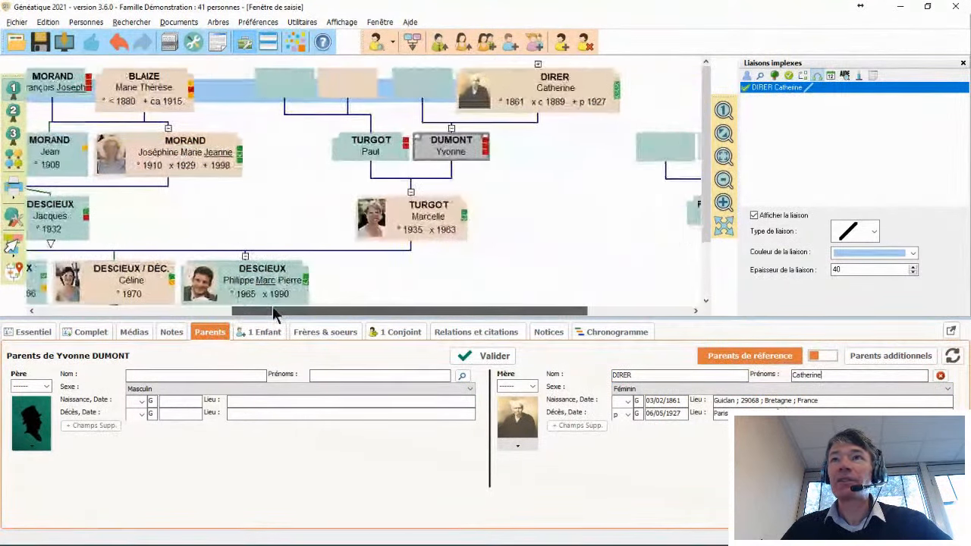
pyautogui.moveTo(577, 199); pyautogui.dragTo(618, 224)
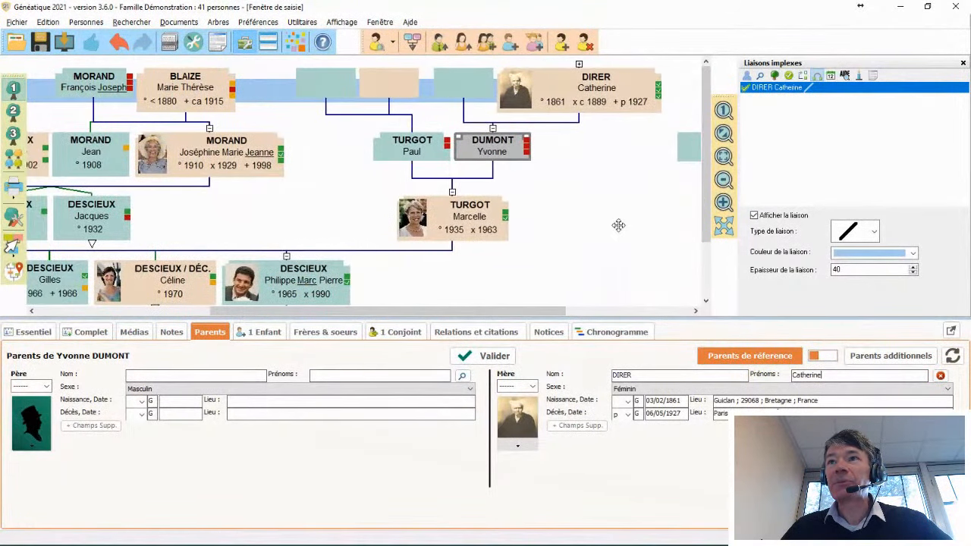
pyautogui.click(15, 137)
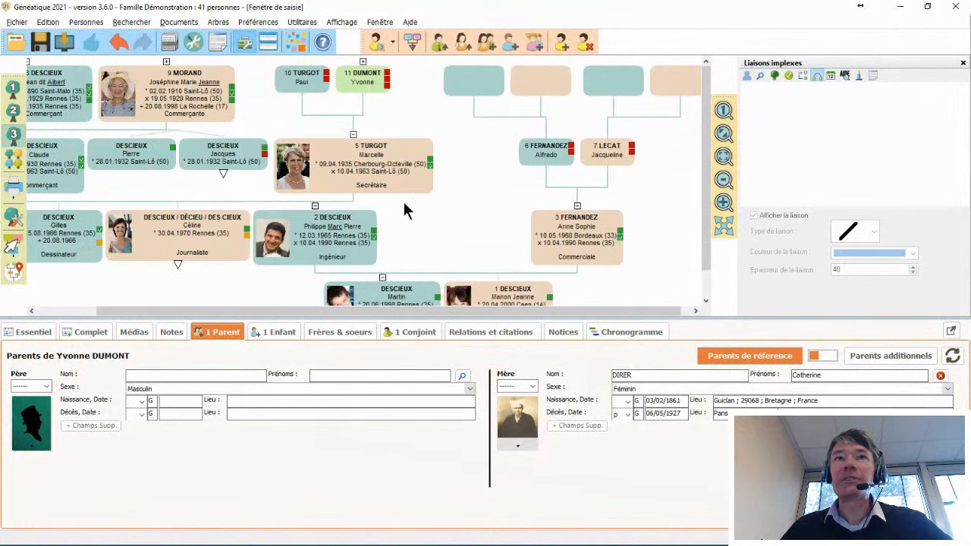
pyautogui.moveTo(465, 223); pyautogui.dragTo(469, 221)
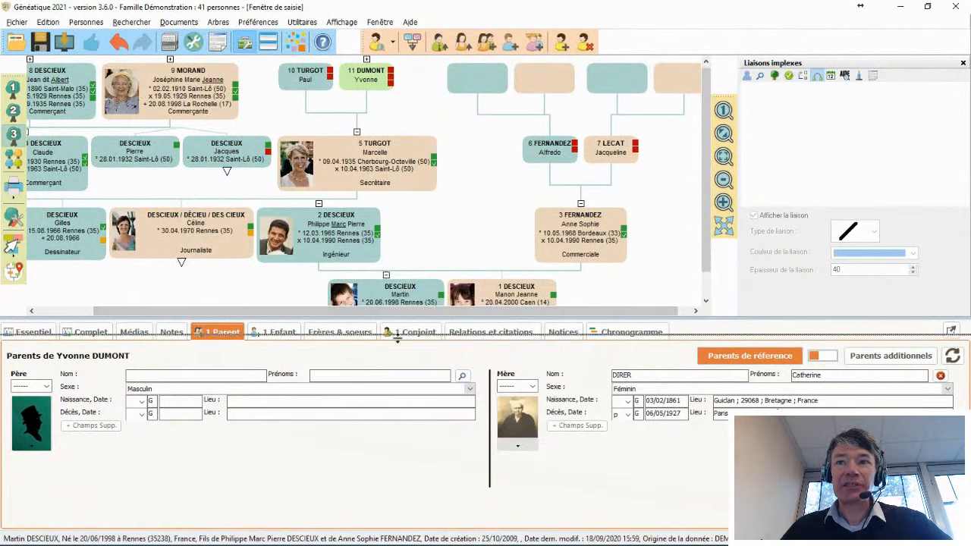
pyautogui.moveTo(398, 318); pyautogui.dragTo(390, 393)
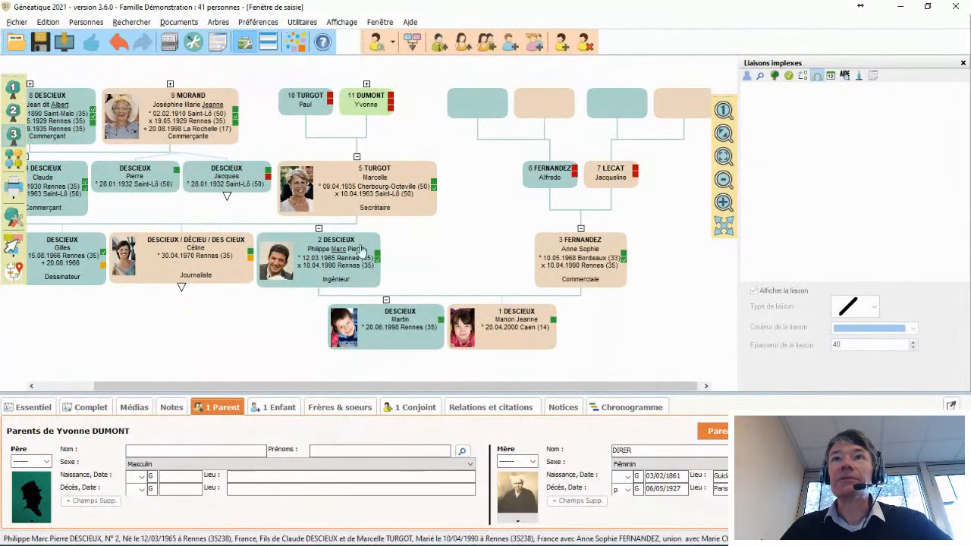
# Expand the ancestor branch above the woman numbered Sosa 11 and select her daughter, Sosa number 5.
pyautogui.click(367, 84)
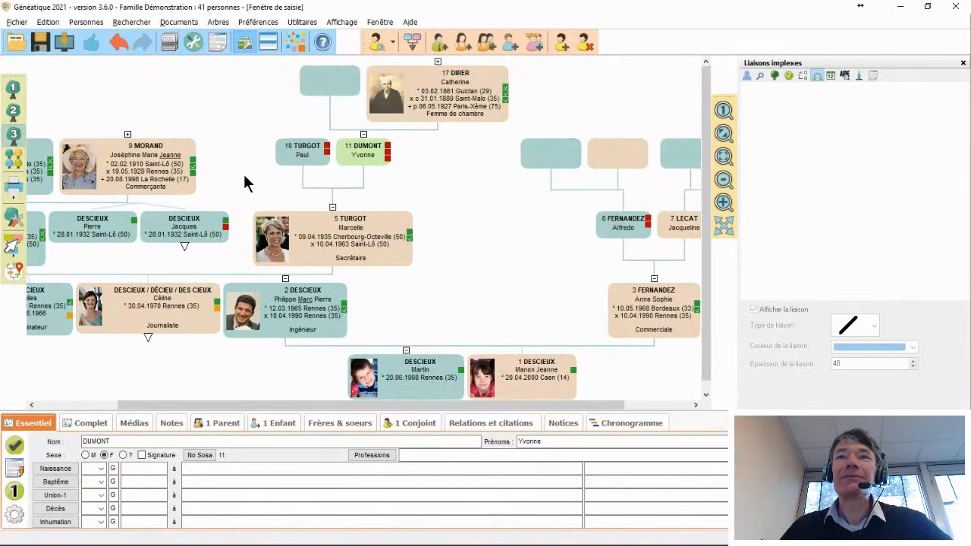
pyautogui.click(308, 220)
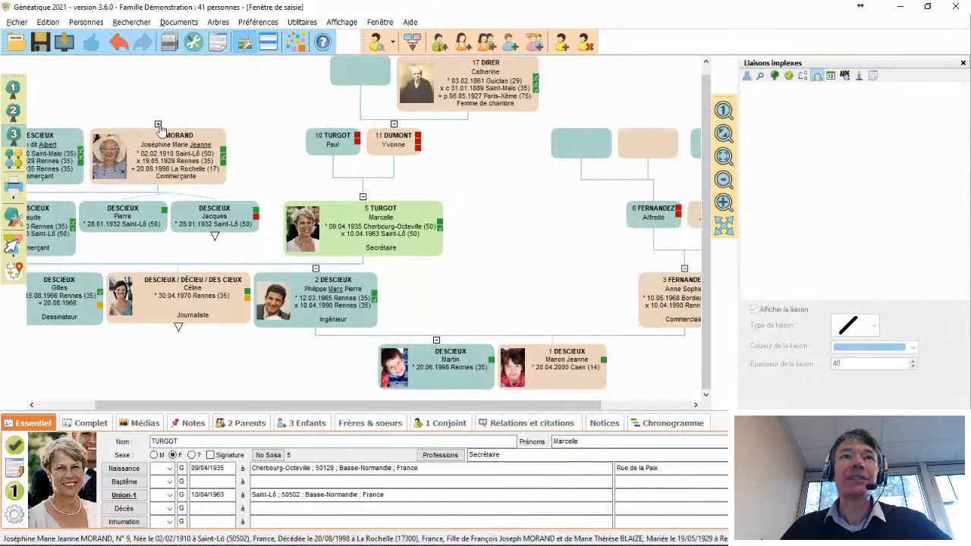
pyautogui.moveTo(74, 118); pyautogui.dragTo(134, 117)
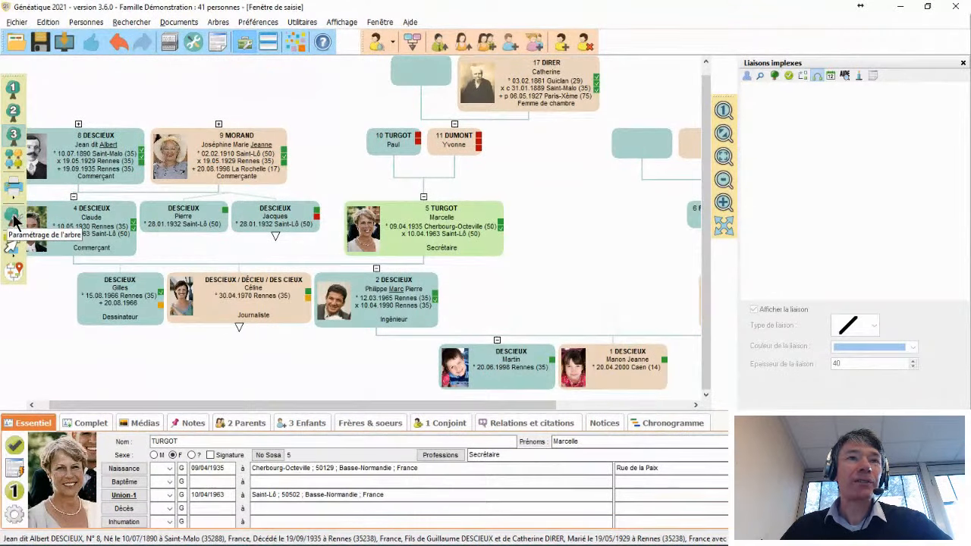
# Switch the tree to display mode 1, set the displayed ascending generations to 6, and close the model settings.
pyautogui.click(13, 90)
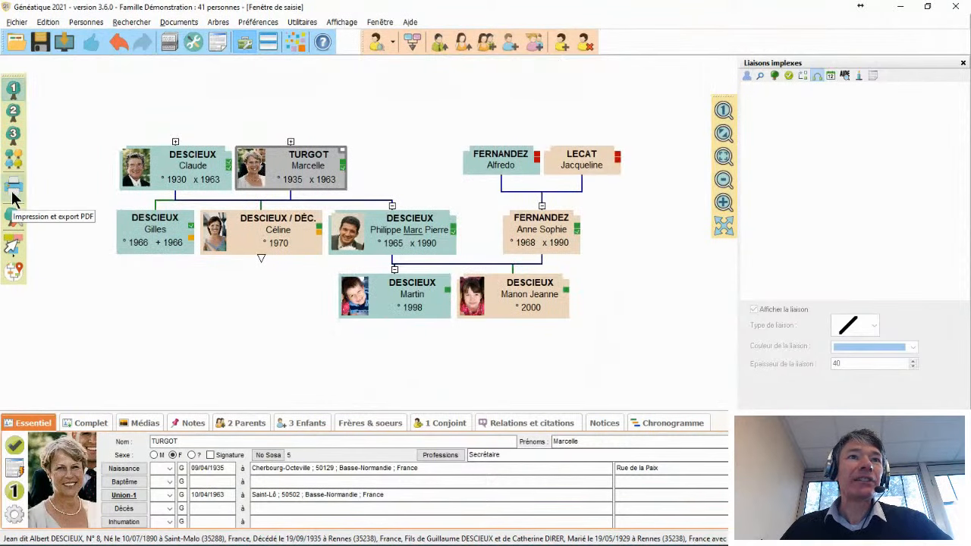
pyautogui.click(13, 219)
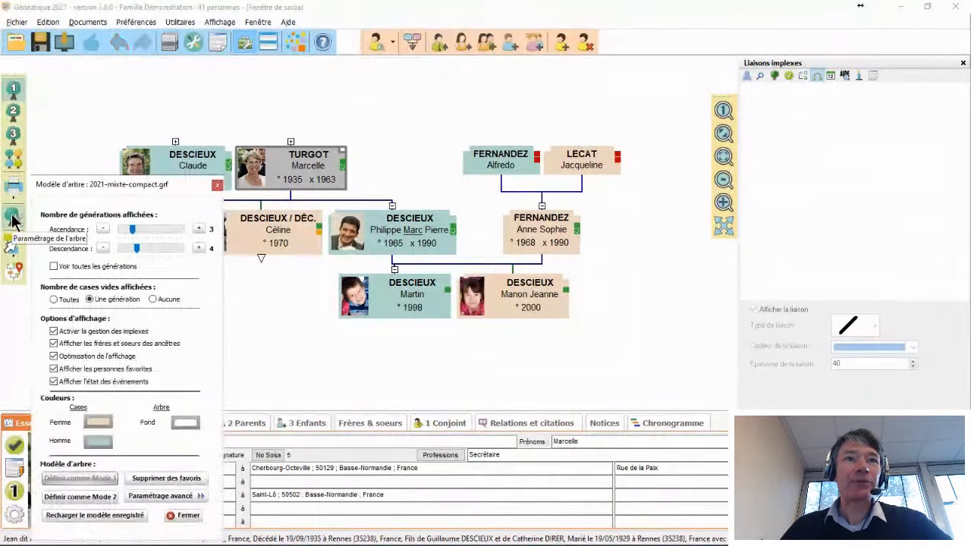
pyautogui.click(200, 230)
pyautogui.click(201, 230)
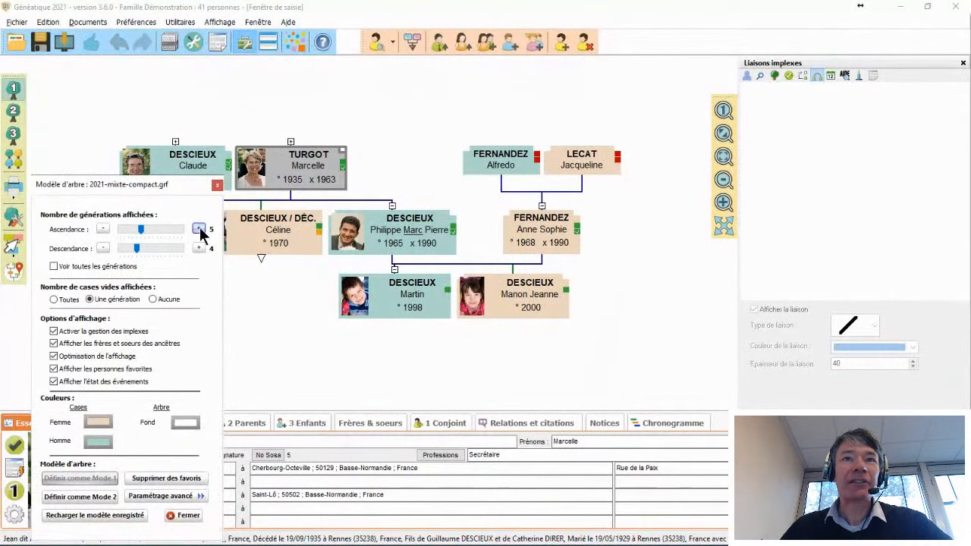
pyautogui.click(199, 230)
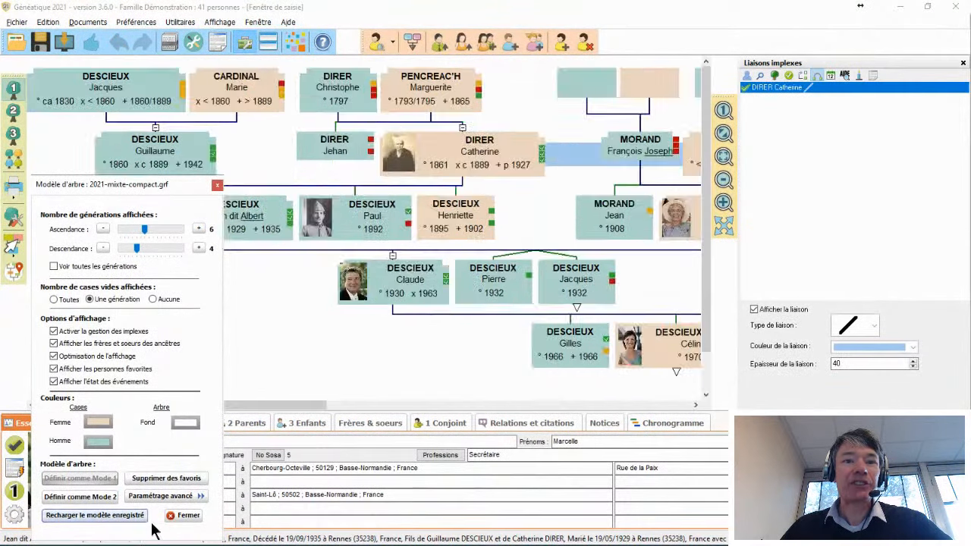
pyautogui.click(187, 517)
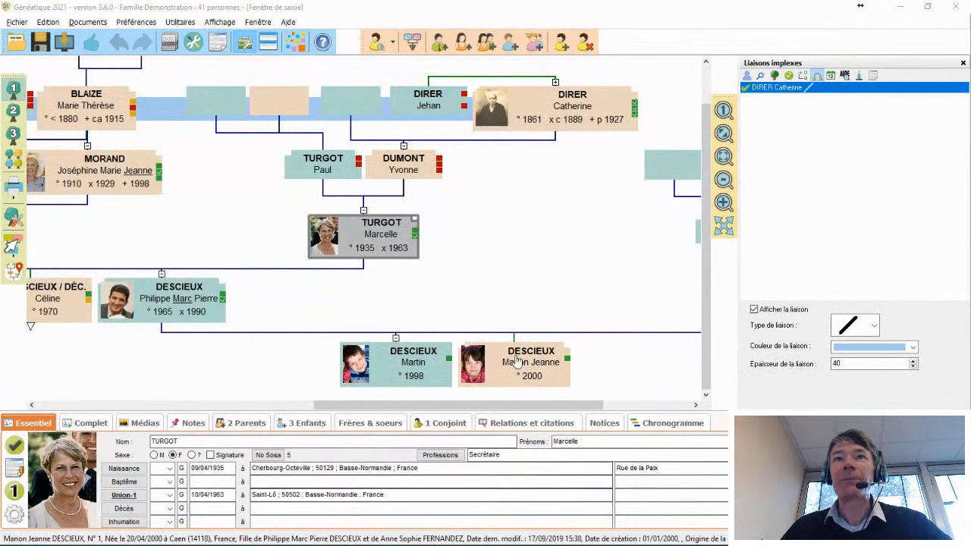
# Close the implex links pane and zoom out to examine the whole tree with its implex link.
pyautogui.moveTo(515, 257); pyautogui.dragTo(564, 296)
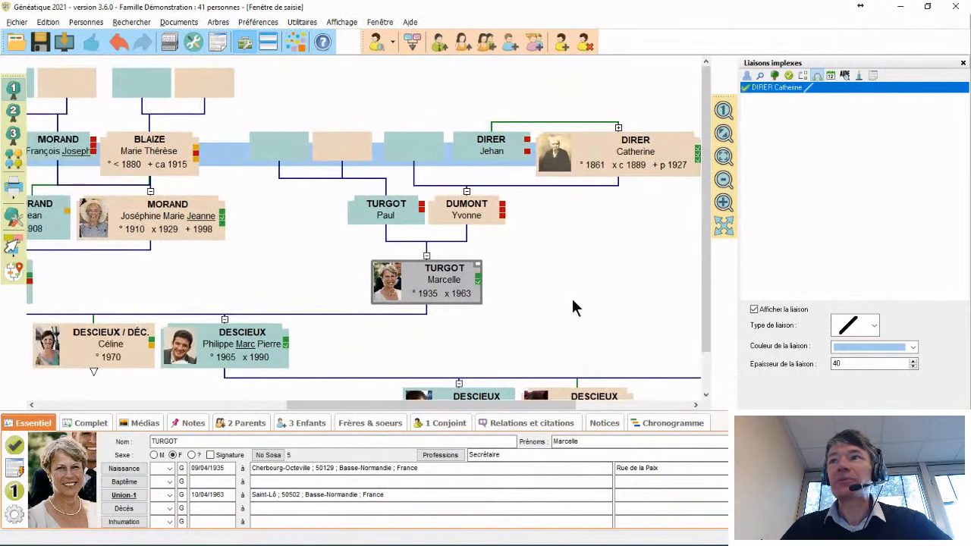
pyautogui.click(963, 64)
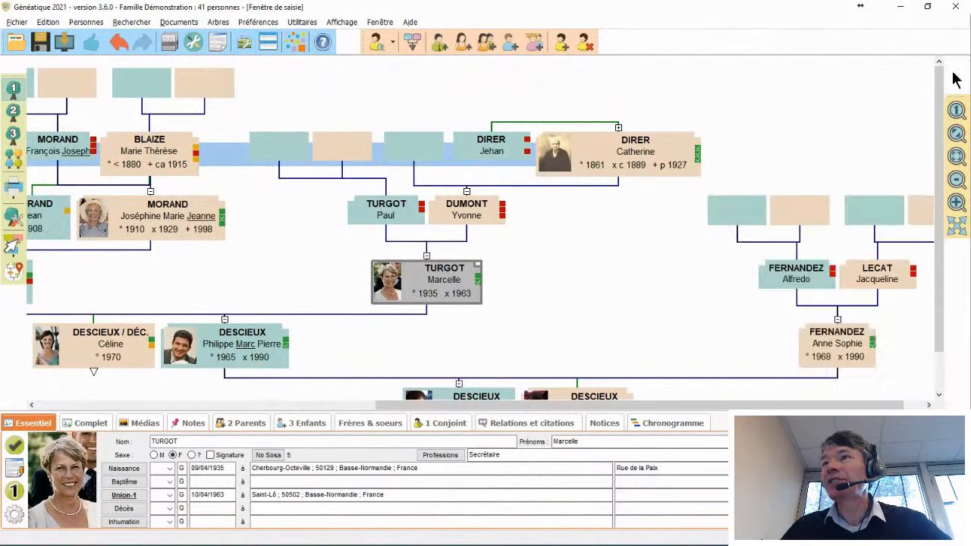
pyautogui.moveTo(575, 286); pyautogui.dragTo(638, 289)
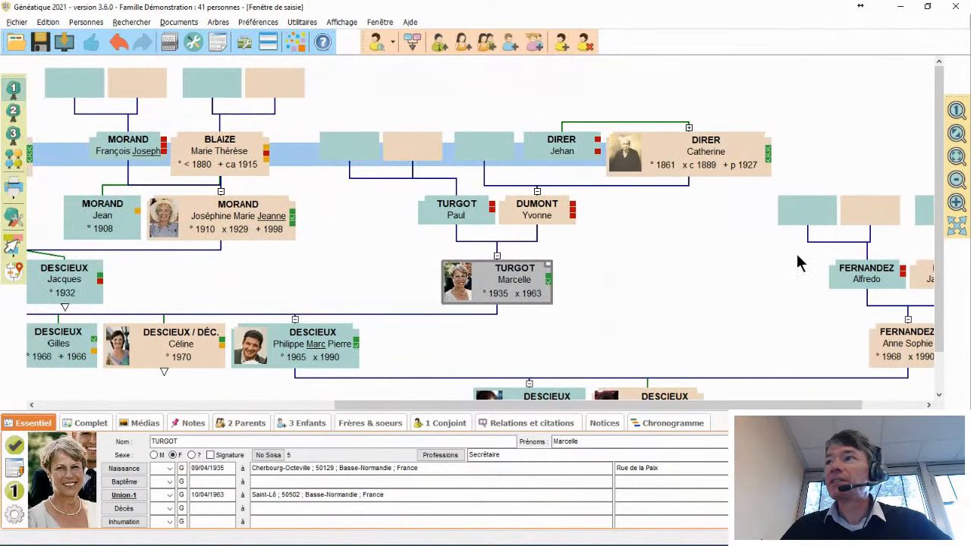
pyautogui.click(956, 180)
pyautogui.click(956, 179)
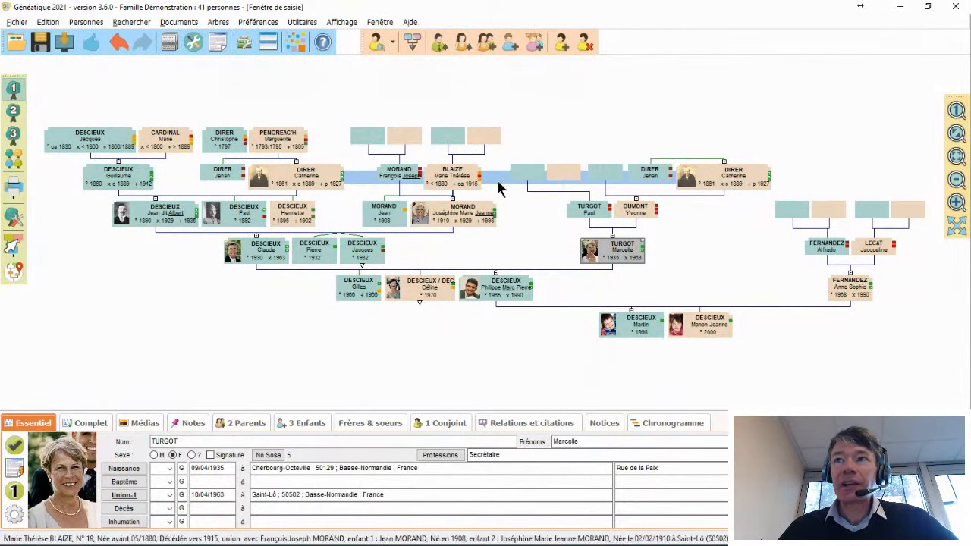
# Open the implex options in the tree model's advanced settings and choose the curved link type.
pyautogui.click(14, 220)
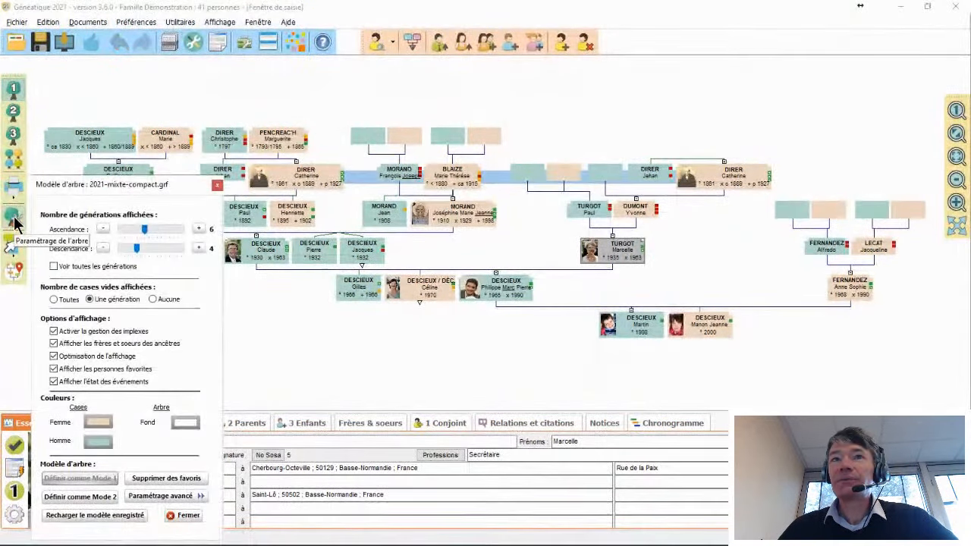
pyautogui.click(147, 497)
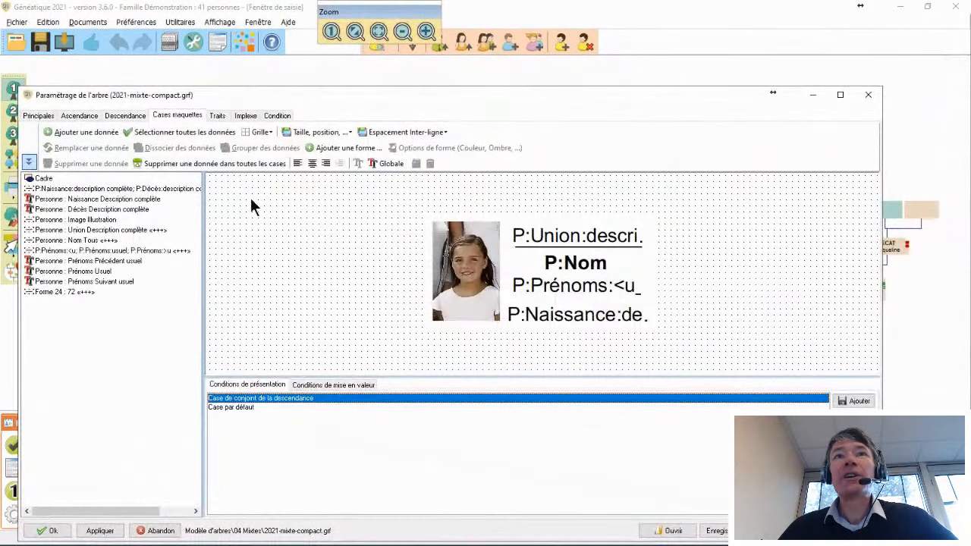
pyautogui.click(241, 116)
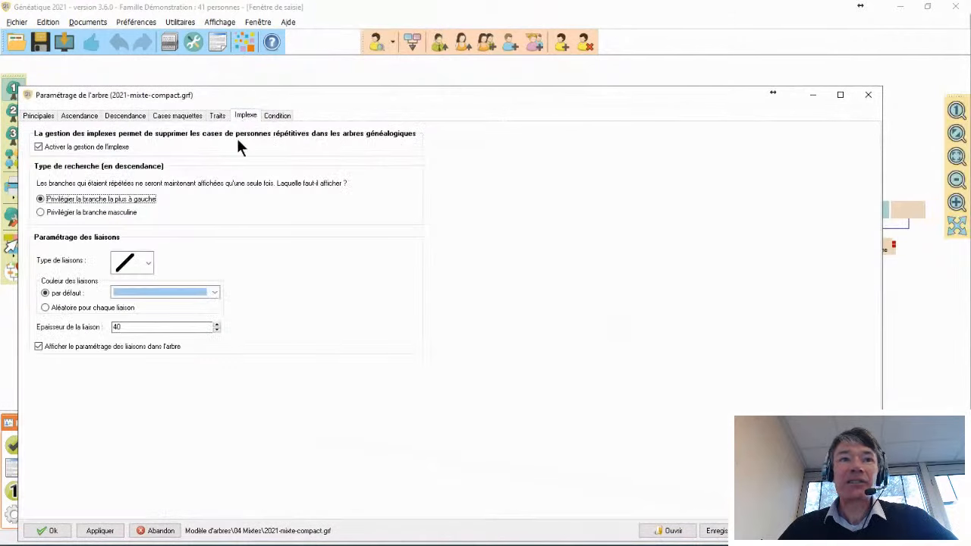
pyautogui.click(149, 263)
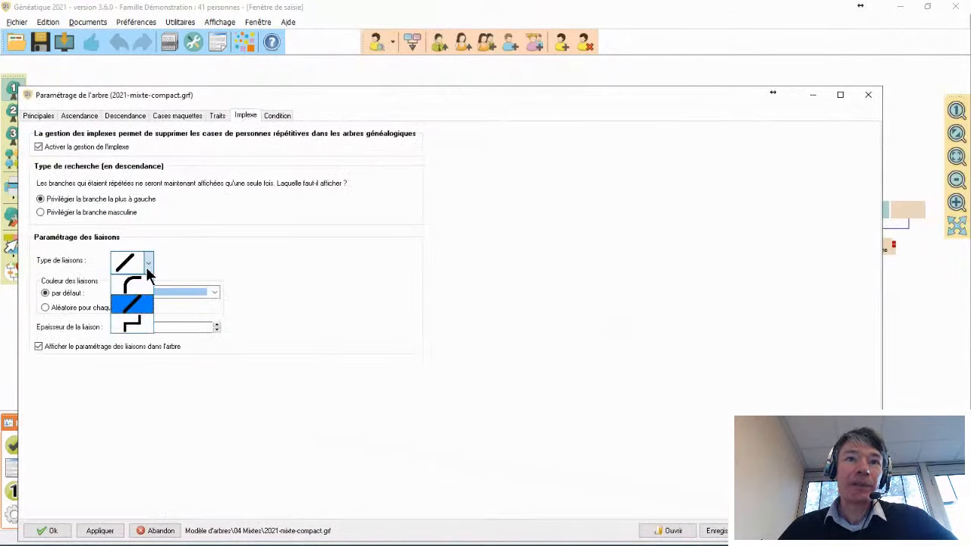
pyautogui.click(131, 283)
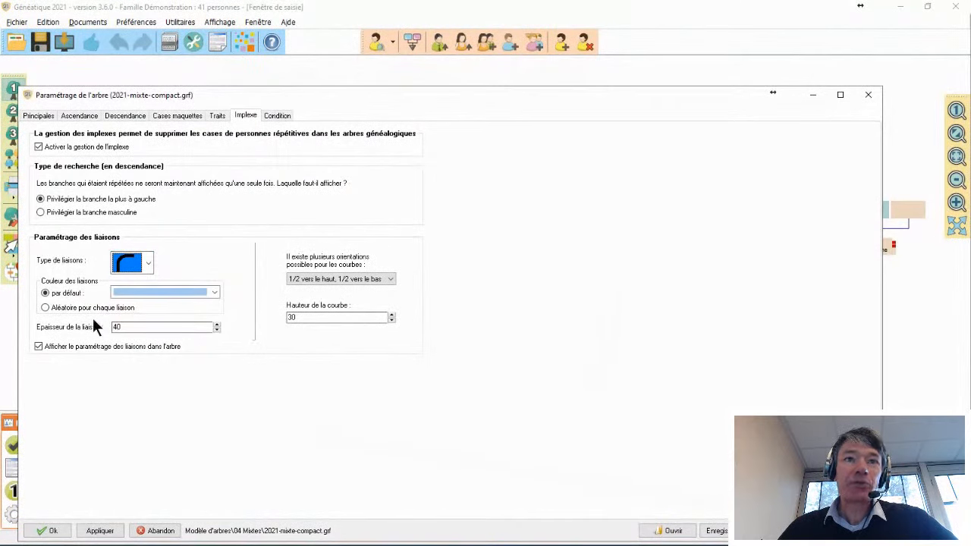
# Set the implex link thickness to 5, apply it, and move the settings window aside to view the tree.
pyautogui.doubleClick(131, 328)
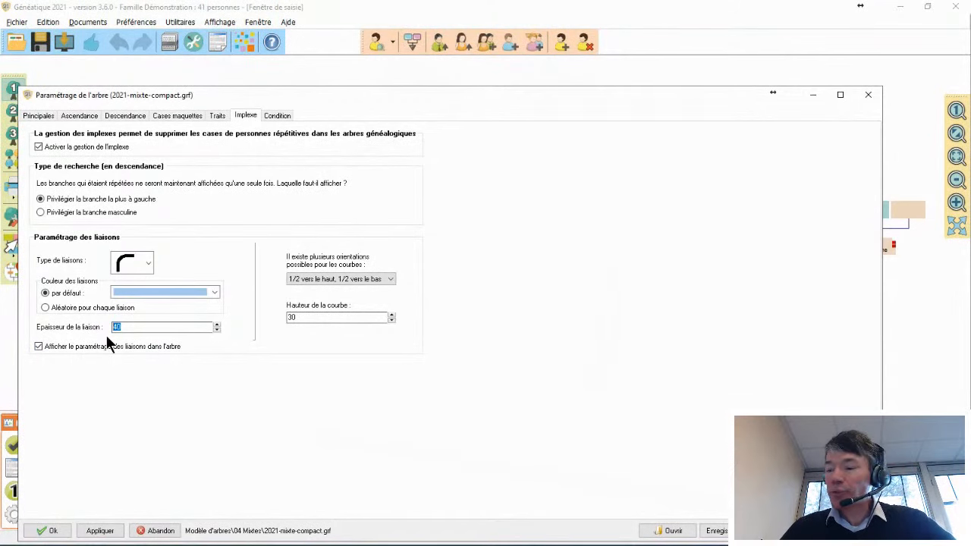
pyautogui.write('5')
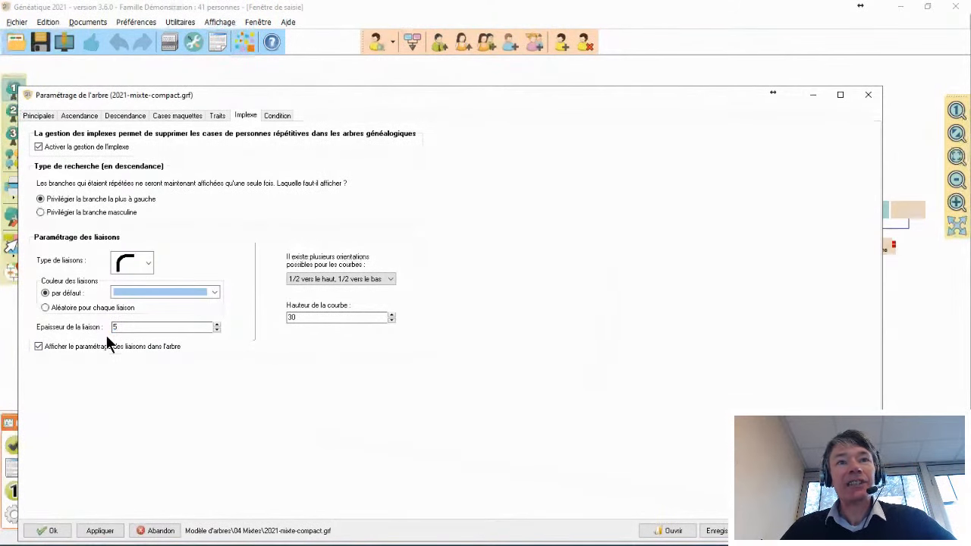
pyautogui.click(100, 531)
pyautogui.moveTo(233, 100); pyautogui.dragTo(970, 98)
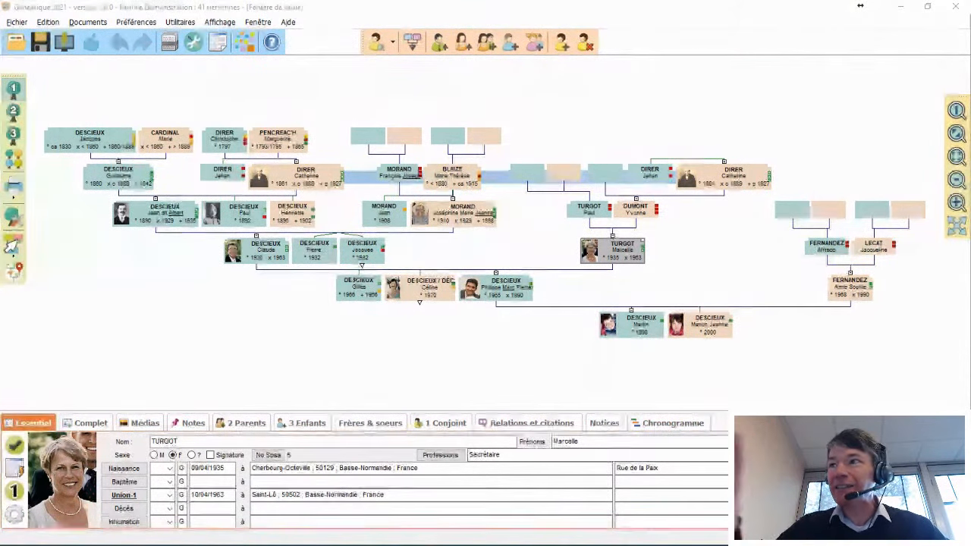
pyautogui.moveTo(970, 28); pyautogui.dragTo(969, 56)
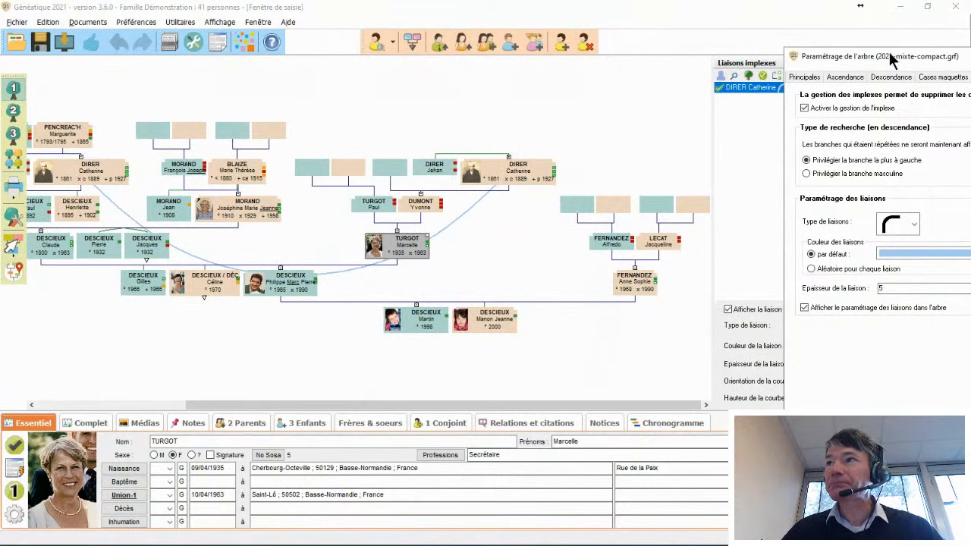
pyautogui.moveTo(892, 61); pyautogui.dragTo(582, 44)
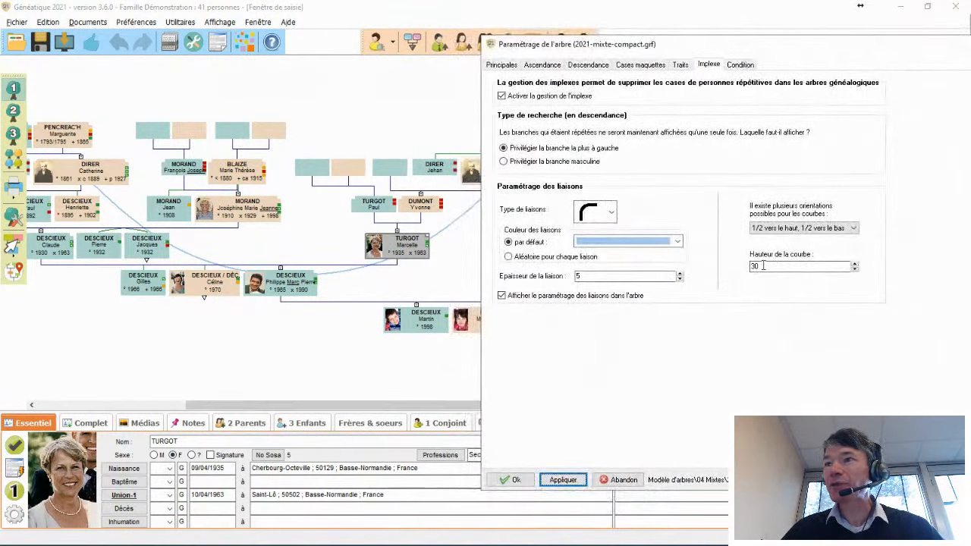
# Review the available curve orientations, then set the implex link's curve height to 3 and apply it.
pyautogui.click(797, 229)
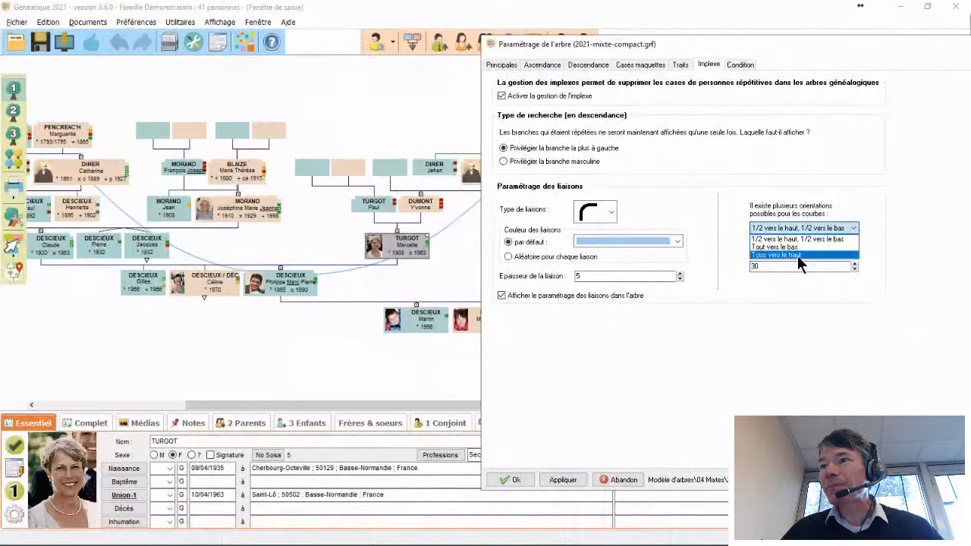
pyautogui.click(884, 233)
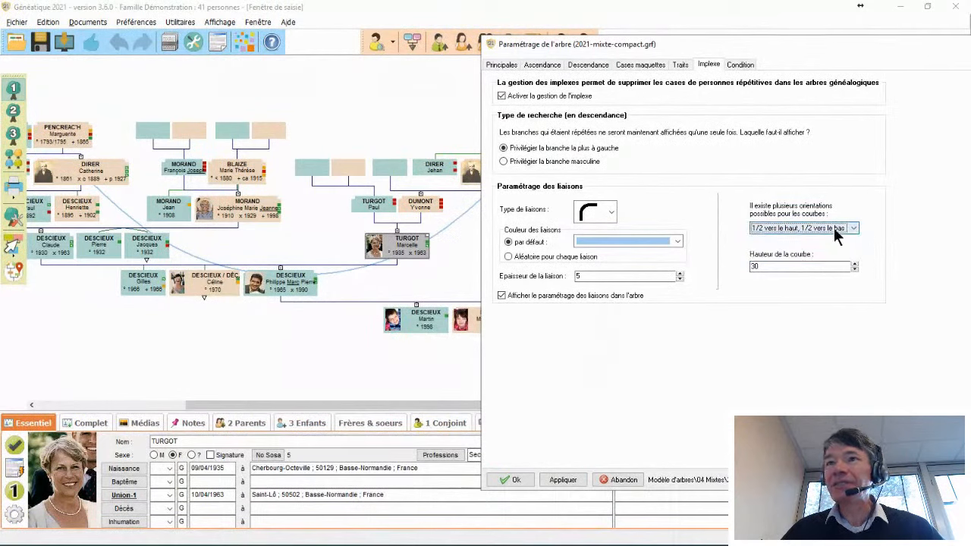
pyautogui.doubleClick(765, 265)
pyautogui.write('3')
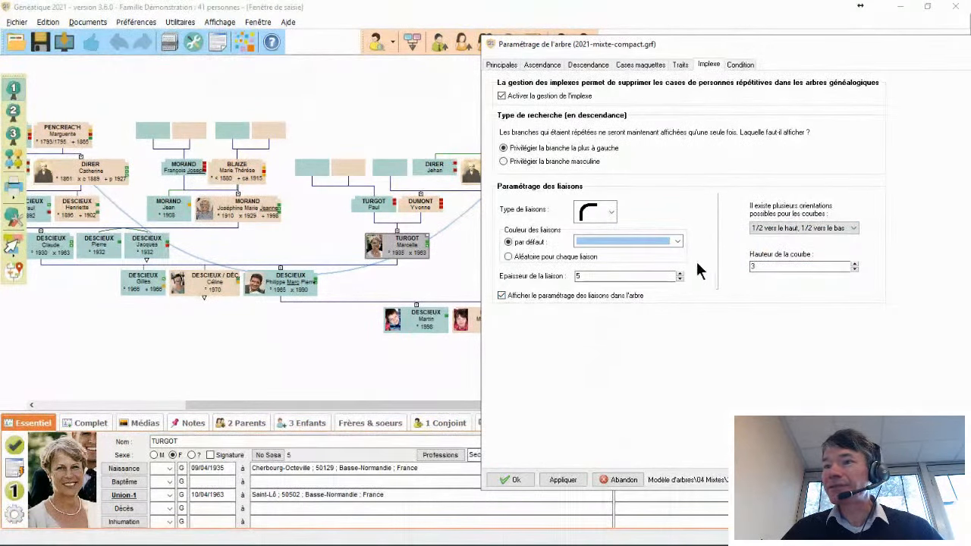
pyautogui.click(561, 478)
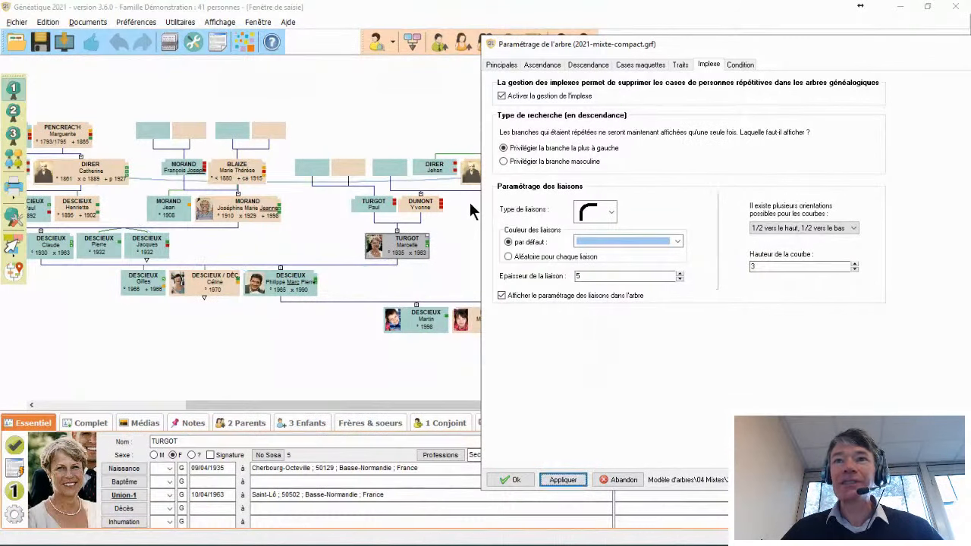
# Set the implex curve orientation to "Tous vers le haut" and apply it to the tree.
pyautogui.click(789, 228)
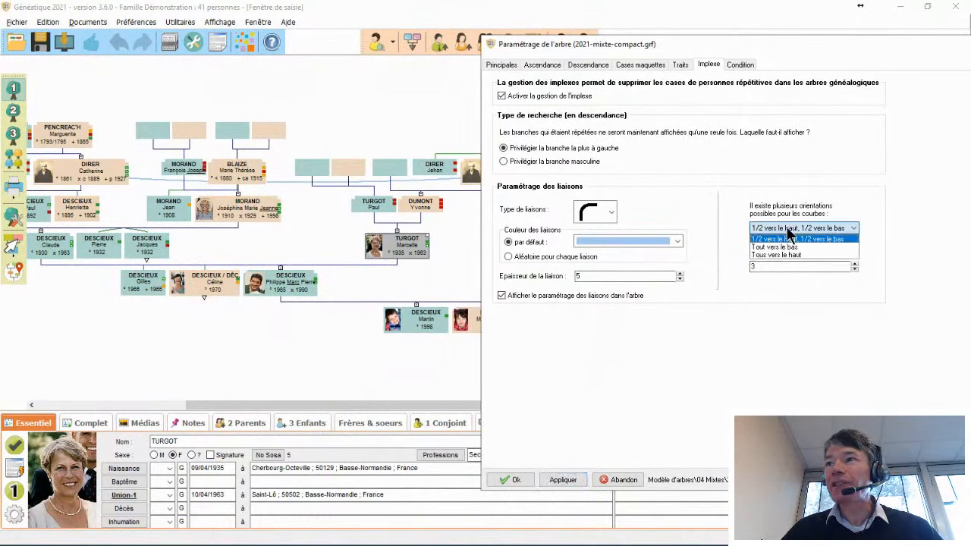
pyautogui.click(793, 256)
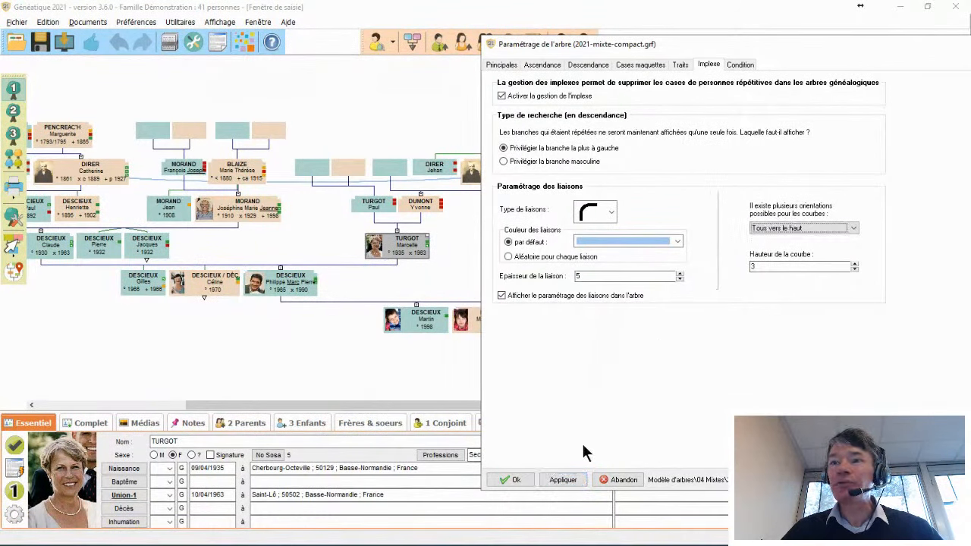
pyautogui.click(563, 480)
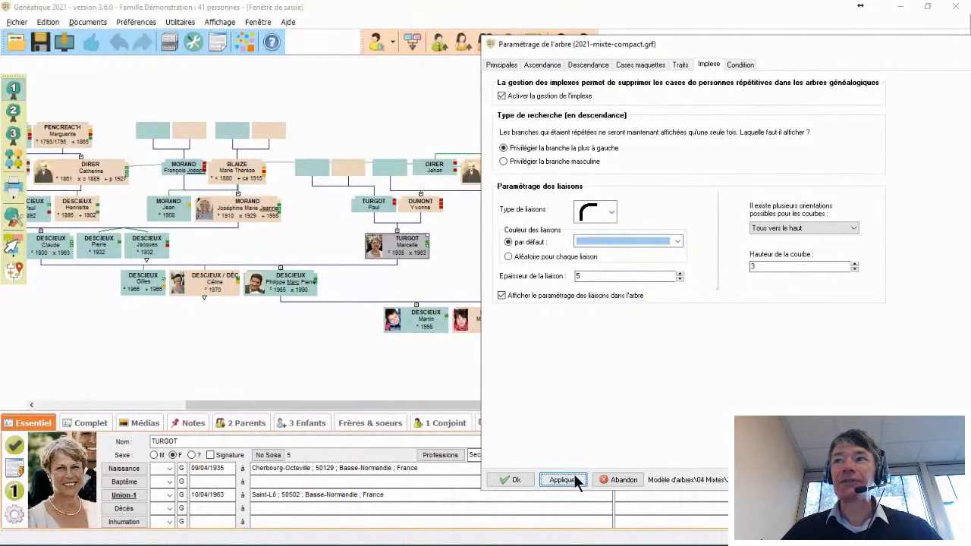
# Raise the implex link's curve height to 10 and apply it to the tree.
pyautogui.doubleClick(856, 264)
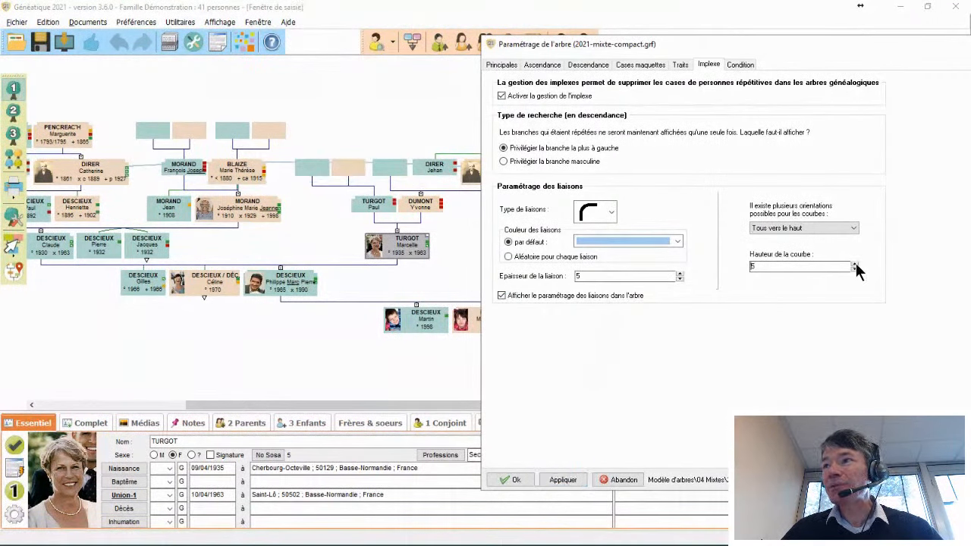
pyautogui.doubleClick(855, 264)
pyautogui.click(563, 479)
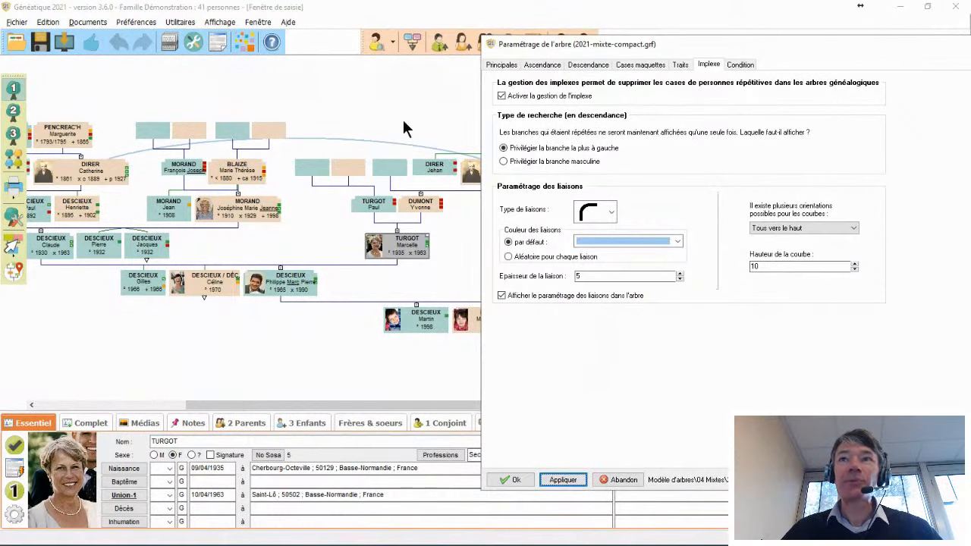
# Inspect both ends of the curved implex link in the tree and close the advanced tree settings.
pyautogui.moveTo(575, 58); pyautogui.dragTo(700, 53)
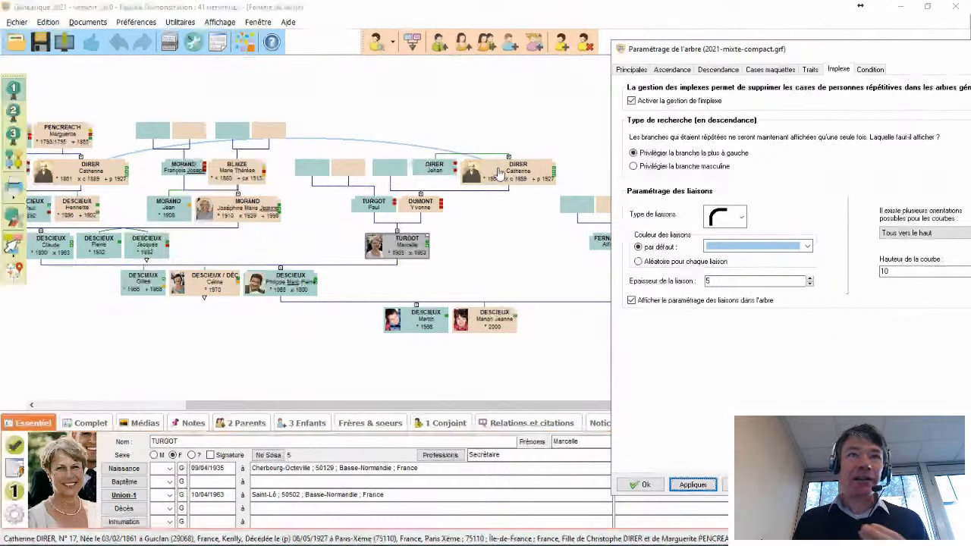
pyautogui.moveTo(396, 118); pyautogui.dragTo(444, 115)
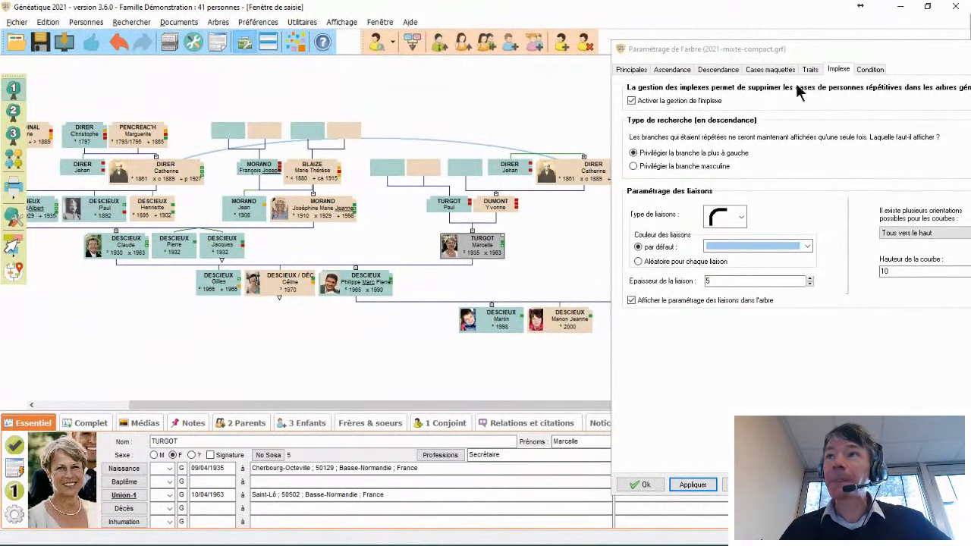
pyautogui.moveTo(875, 52); pyautogui.dragTo(624, 52)
pyautogui.moveTo(741, 55); pyautogui.dragTo(505, 55)
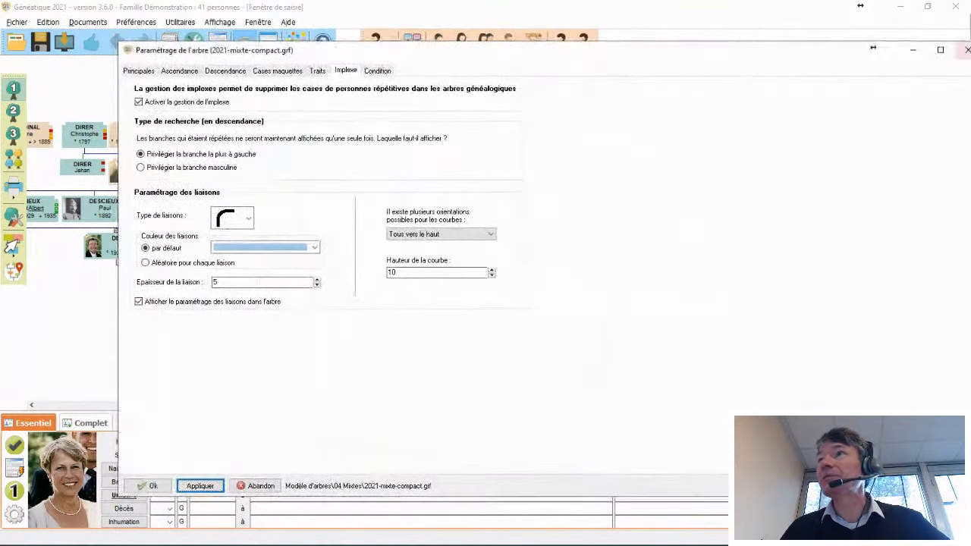
pyautogui.click(965, 52)
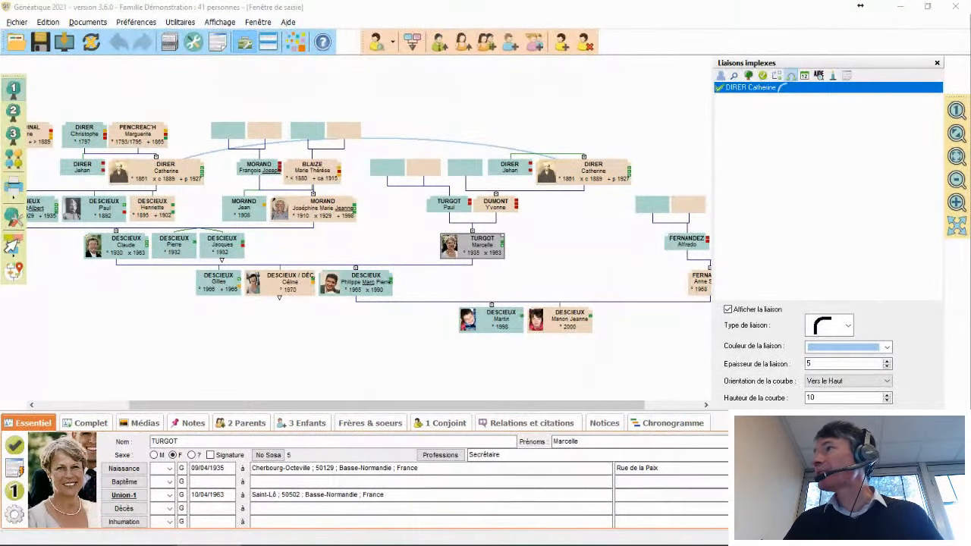
# Switch to the Chrome browser and look through the announcements and discussion topics listed on the Généatique 2021 forum.
pyautogui.moveTo(578, 127); pyautogui.dragTo(400, 5)
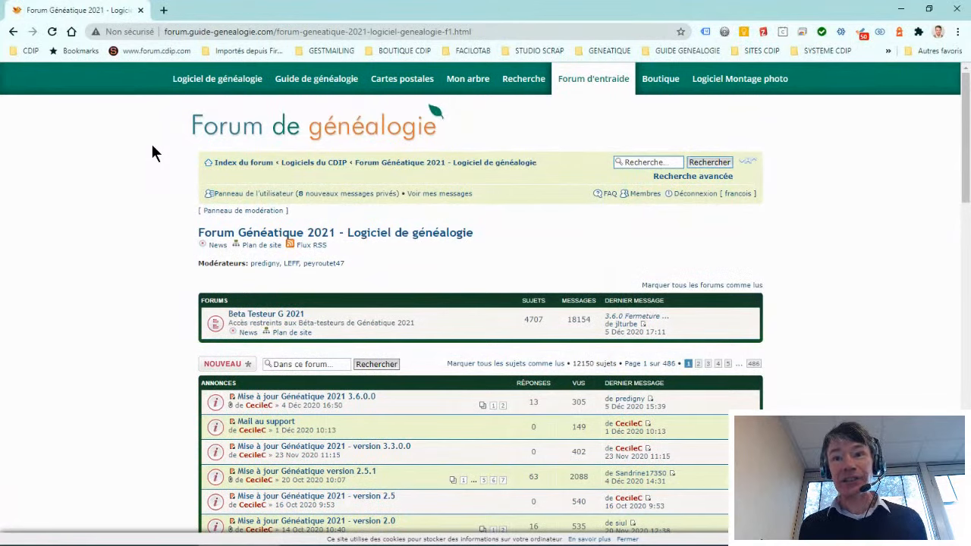
pyautogui.scroll(-6, 159, 334)
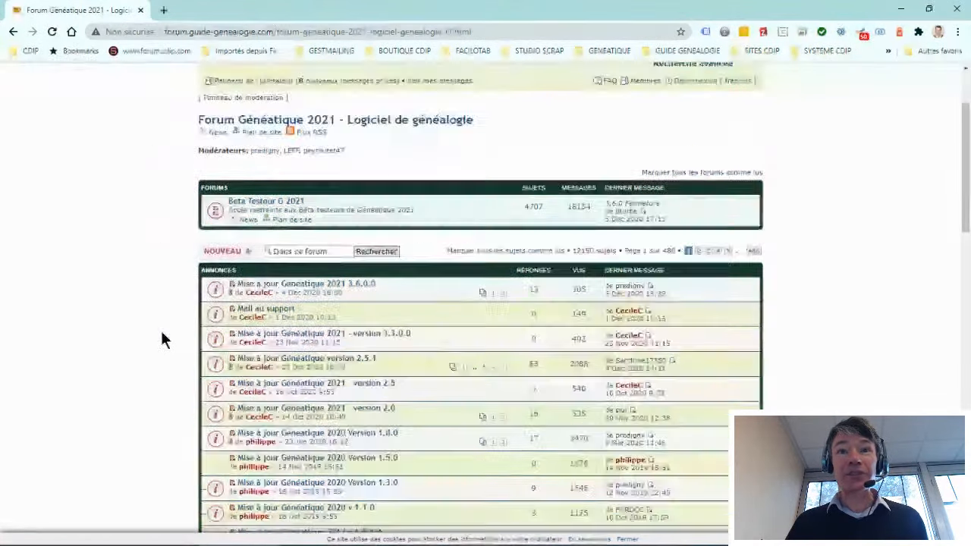
pyautogui.scroll(-4, 150, 410)
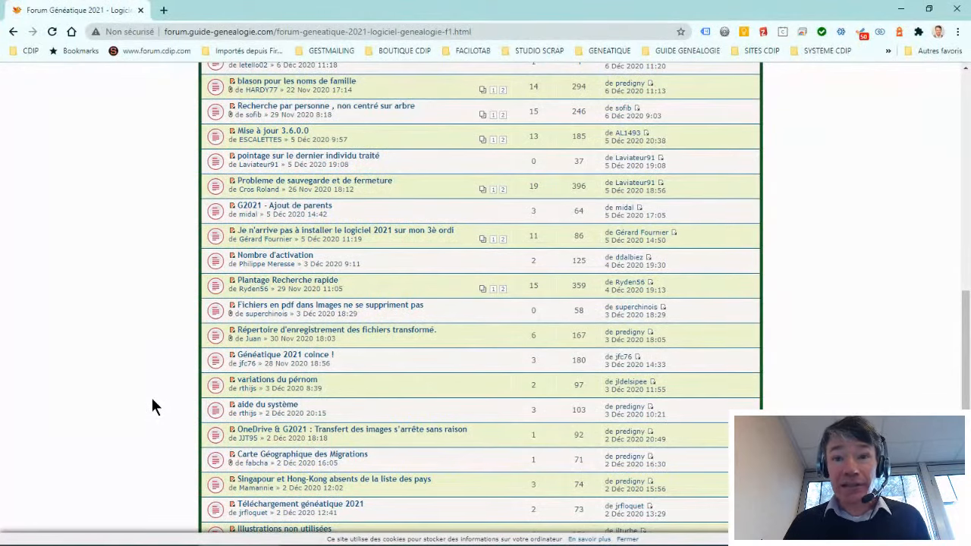
pyautogui.scroll(-1, 152, 400)
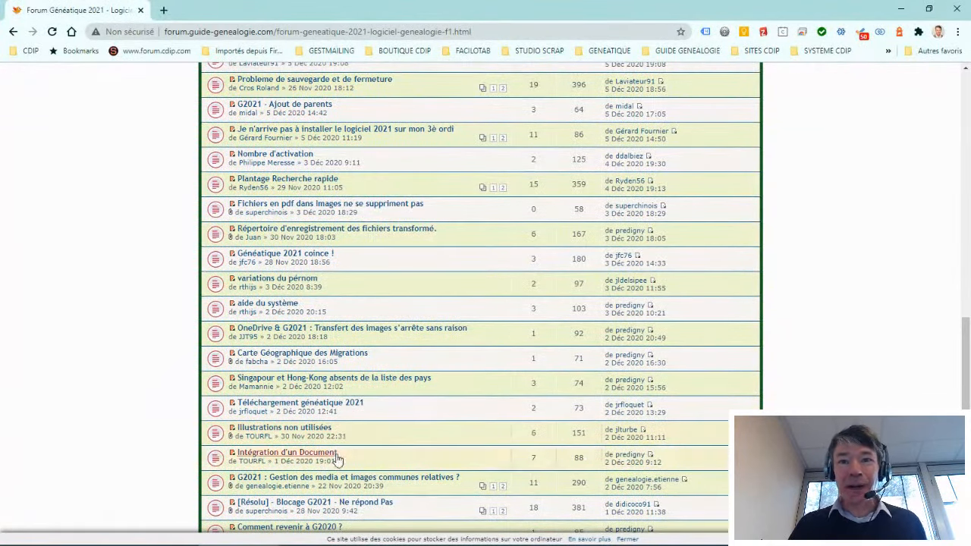
pyautogui.scroll(-1, 336, 459)
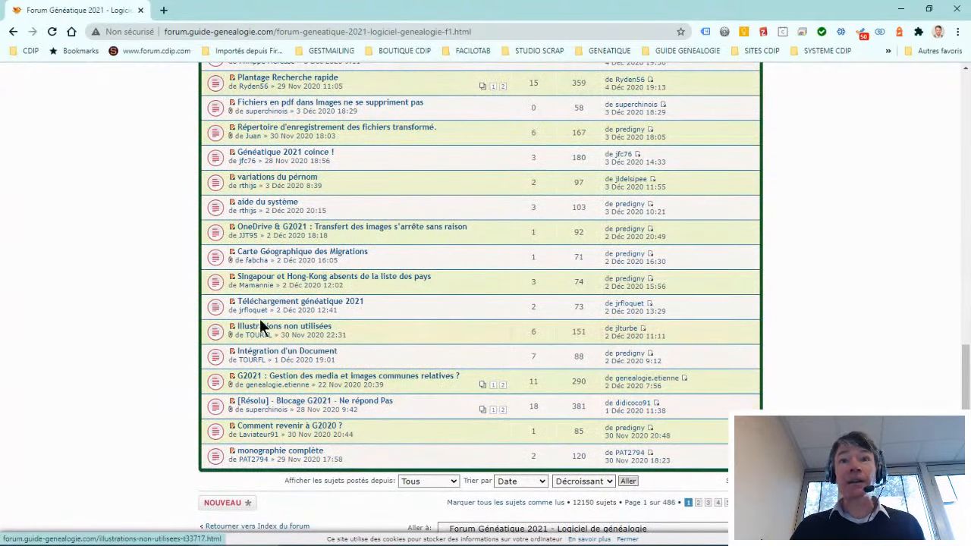
pyautogui.scroll(2, 143, 314)
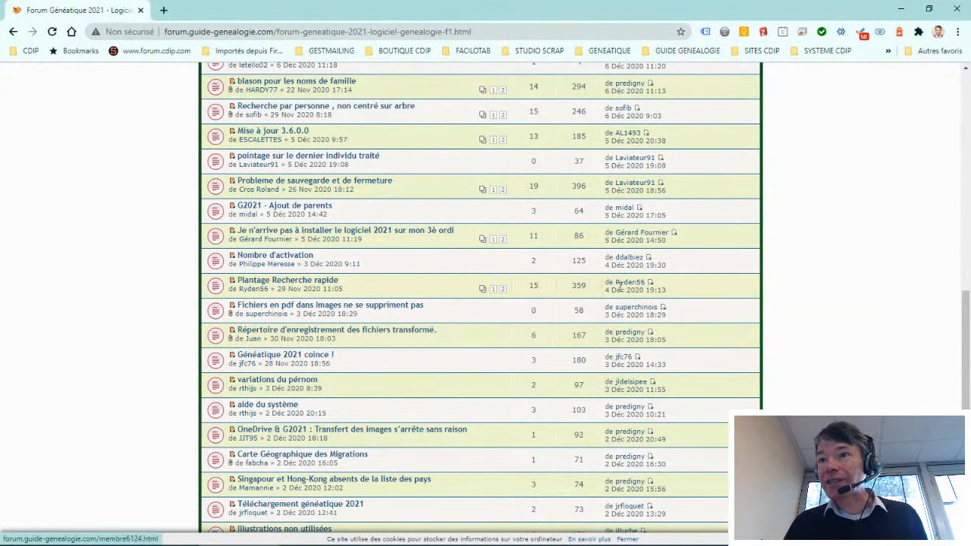
pyautogui.scroll(3, 630, 233)
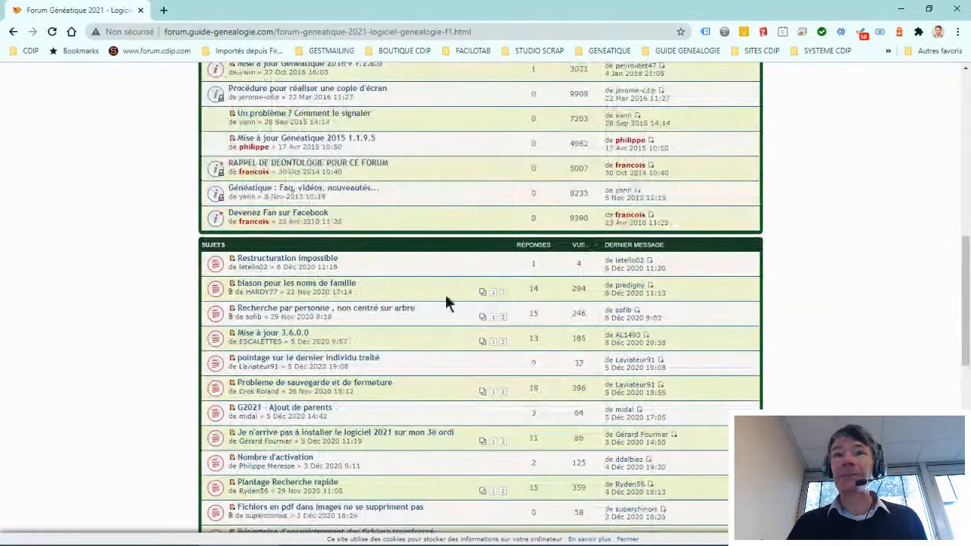
pyautogui.scroll(-2, 119, 349)
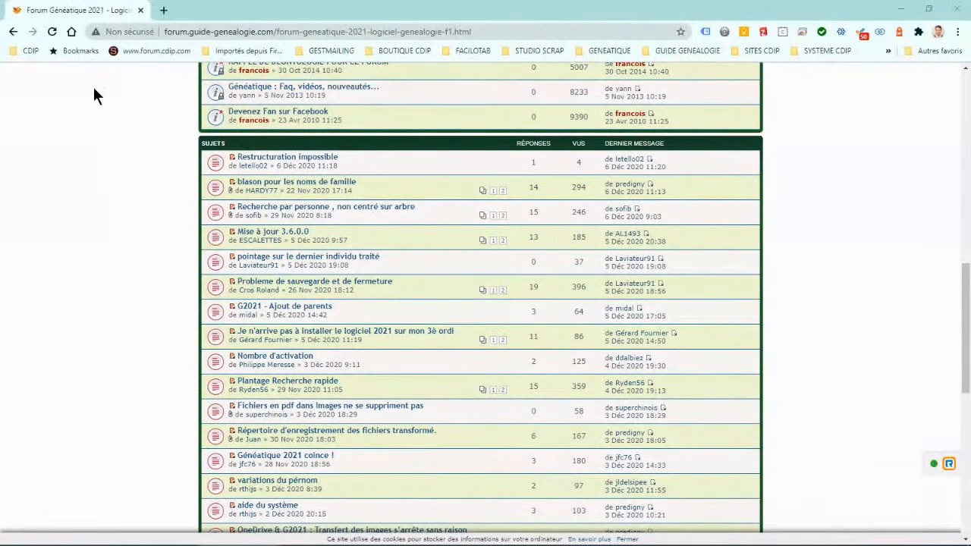
# Open the "Logiciel de généalogie" site from the forum page's header.
pyautogui.scroll(10, 185, 105)
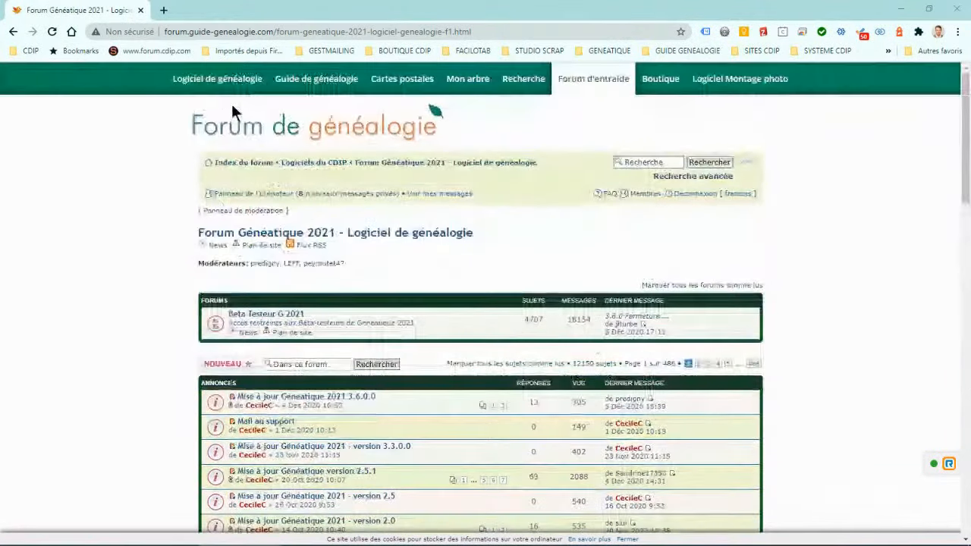
pyautogui.click(227, 80)
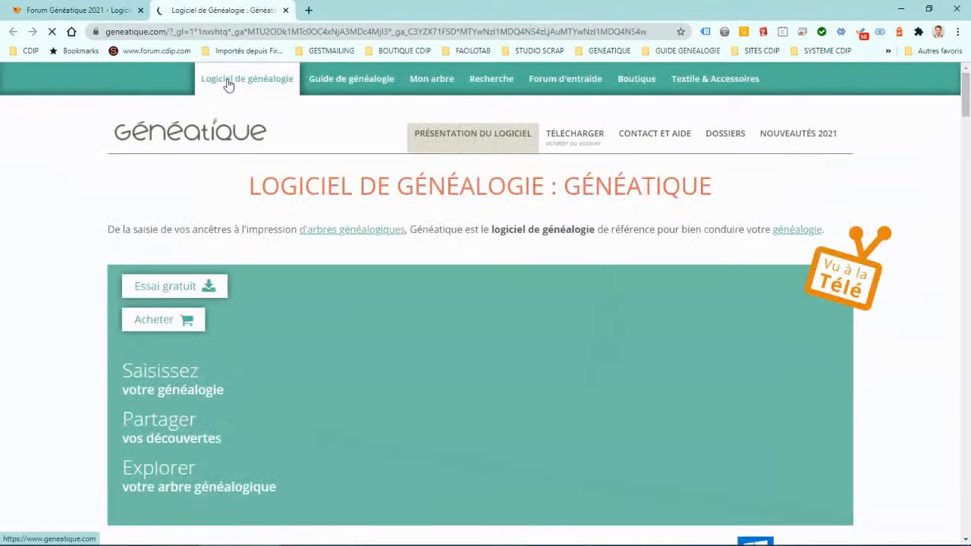